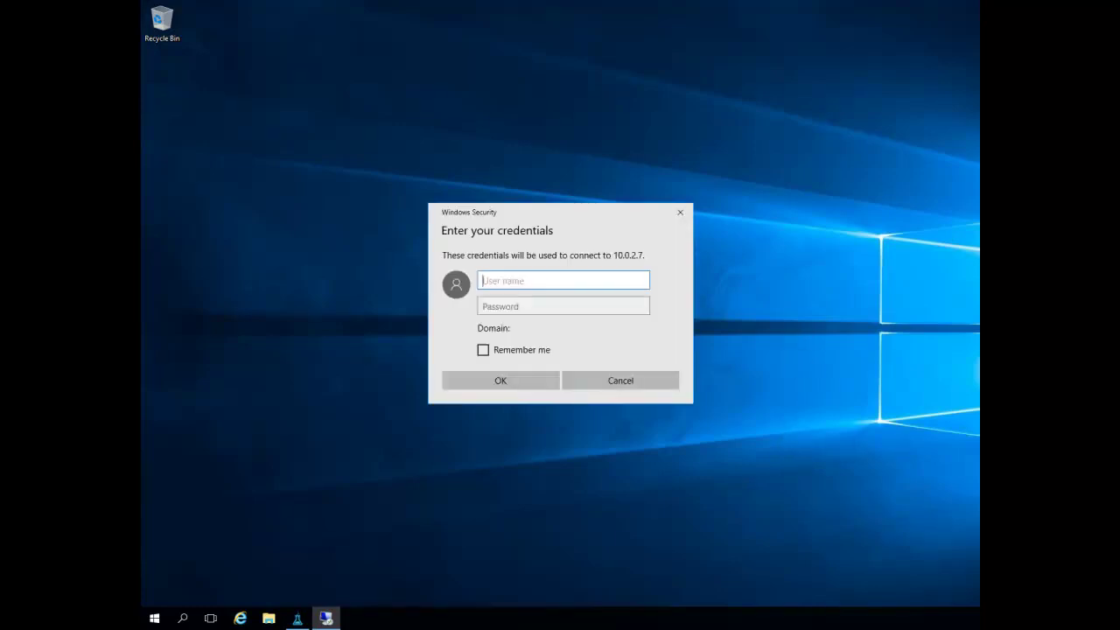
Step: Sign in to the remote computer 10.0.2.7 as contoso\smsadmin with the account password, remember the credentials, and accept the certificate warning
click(504, 281)
text(contoso\smsadmin)
click(484, 349)
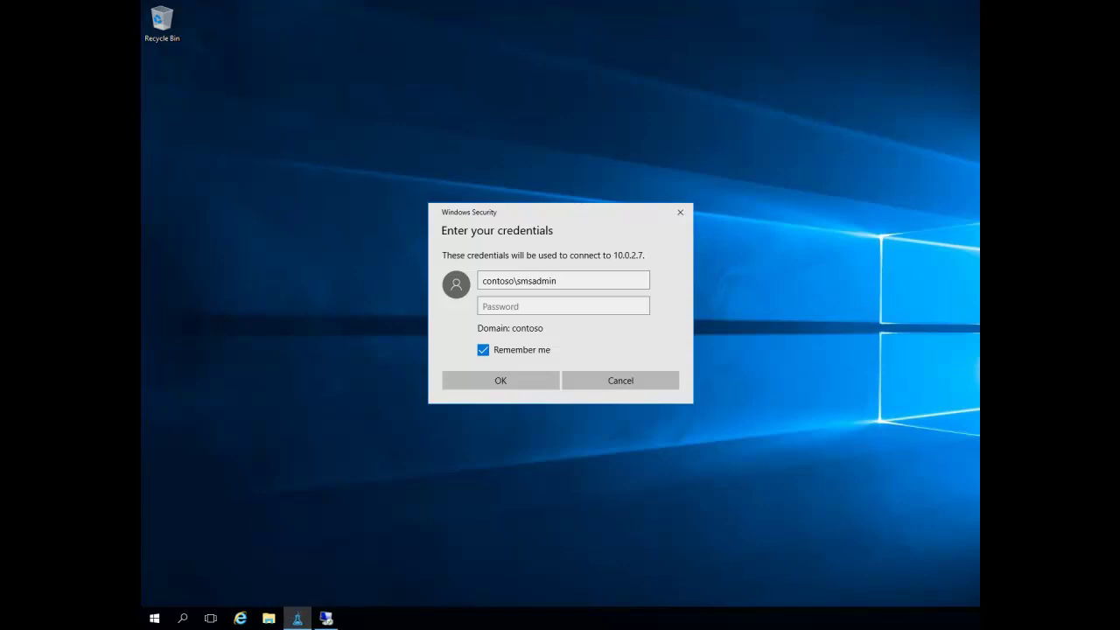
click(585, 307)
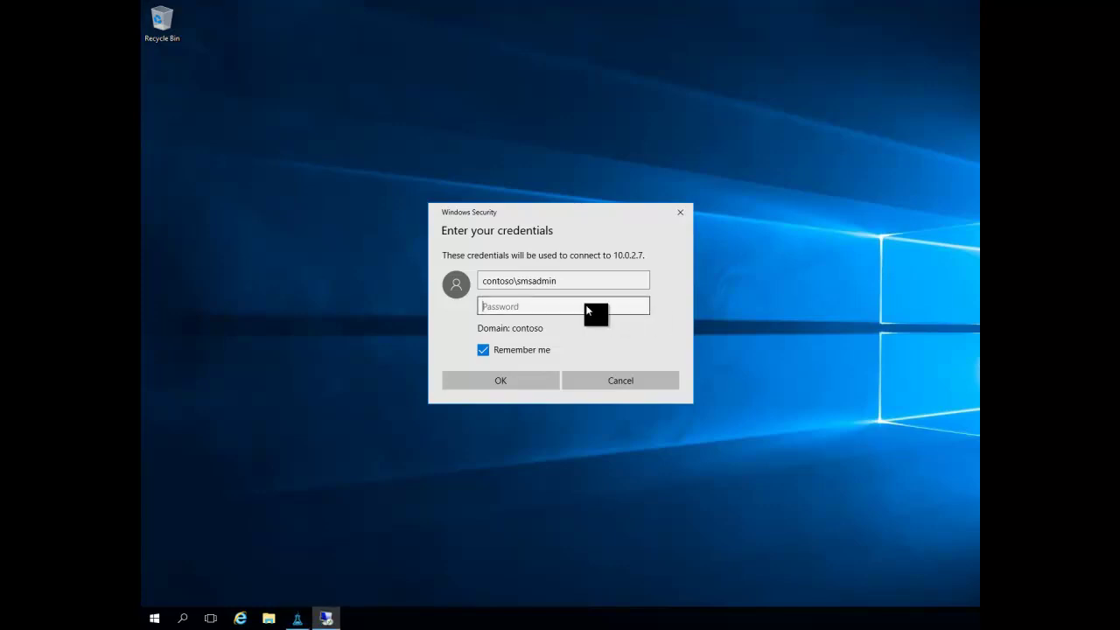
key(ctrl+v)
click(526, 377)
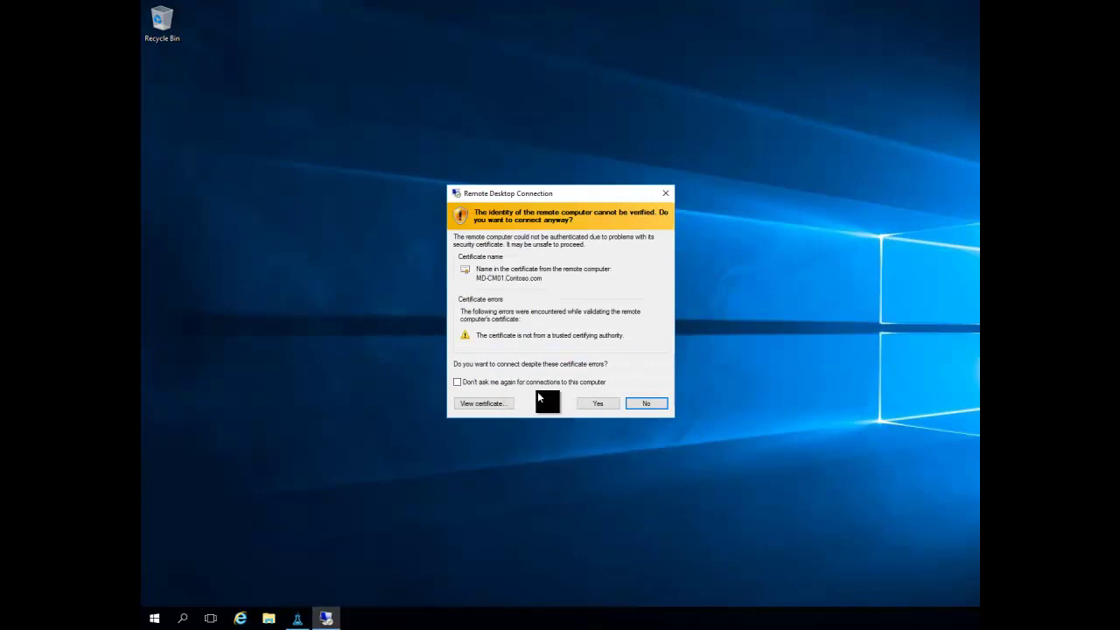
click(583, 403)
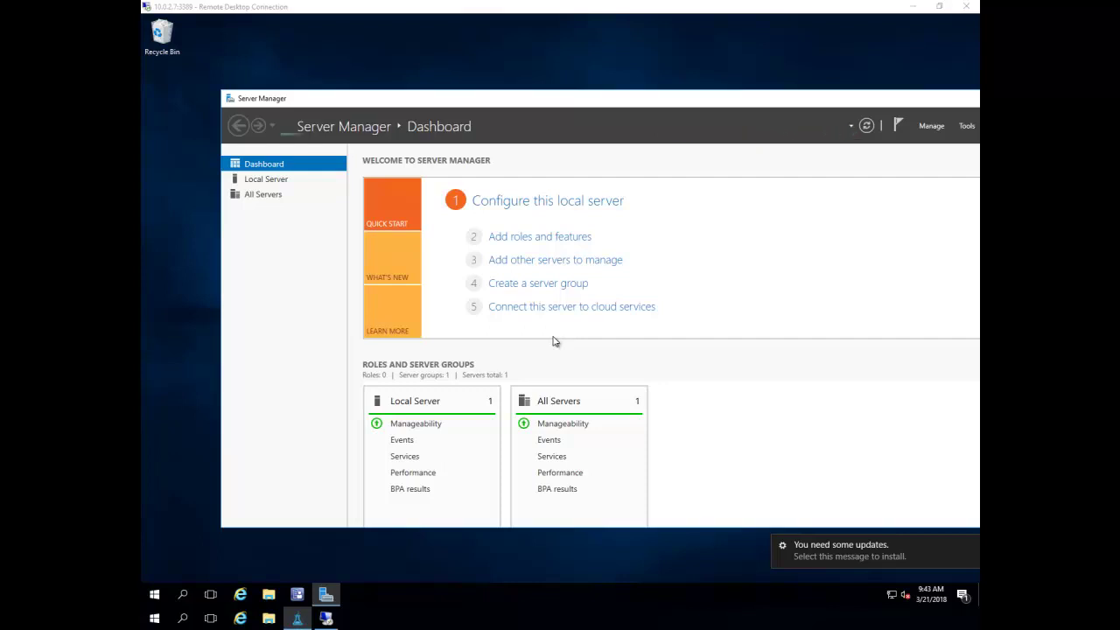
Step: Open the Configuration Manager console on the remote server and go to Office 365 Client Management in the Software Library
click(298, 596)
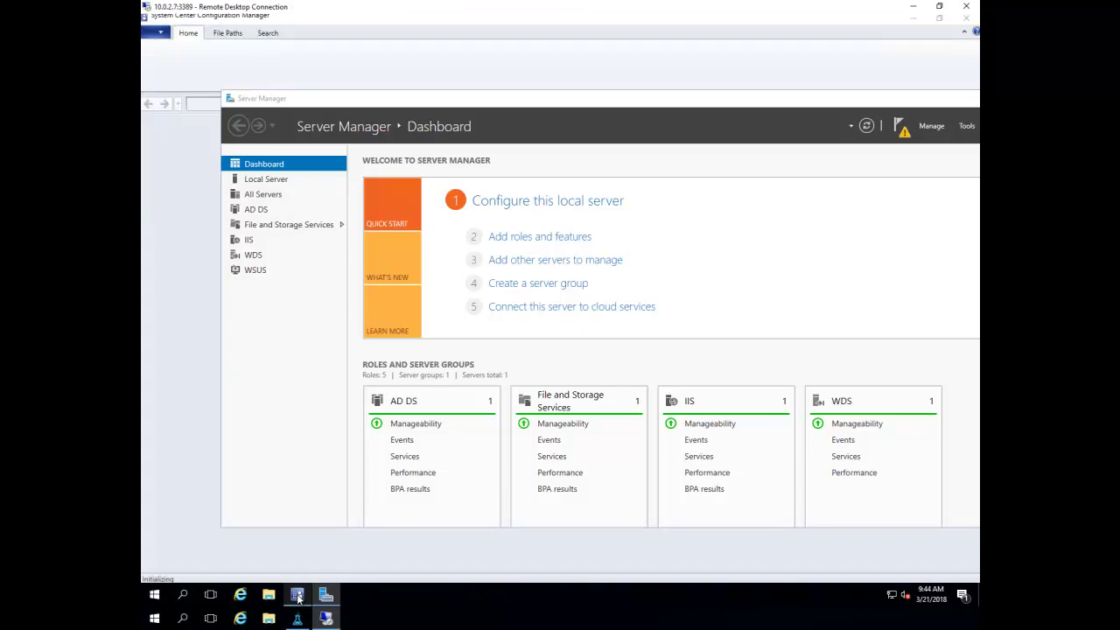
click(394, 54)
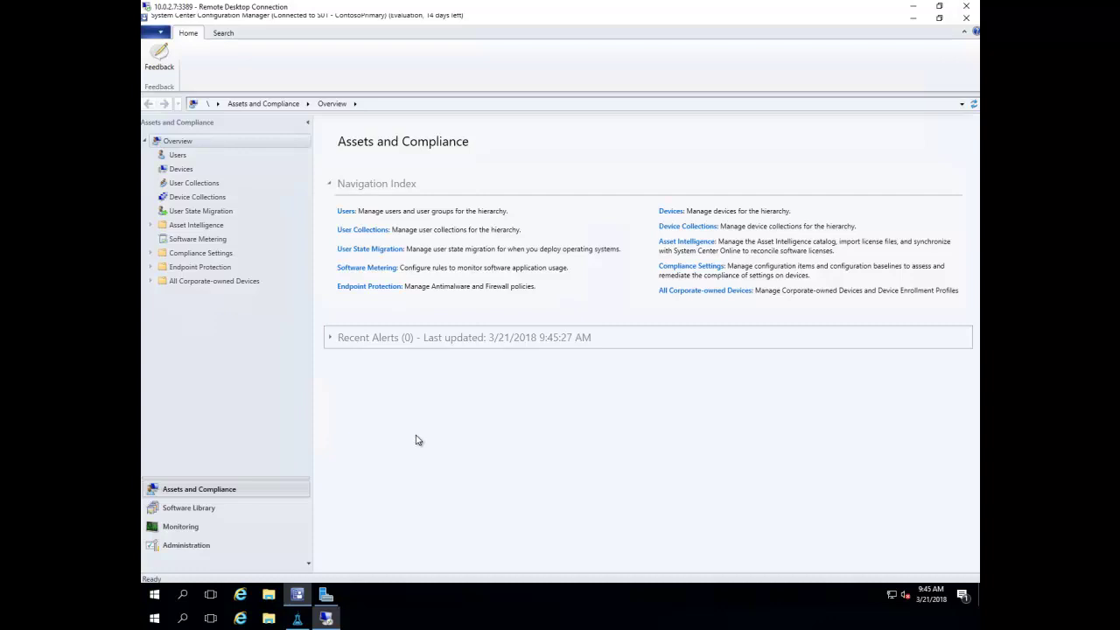
click(204, 512)
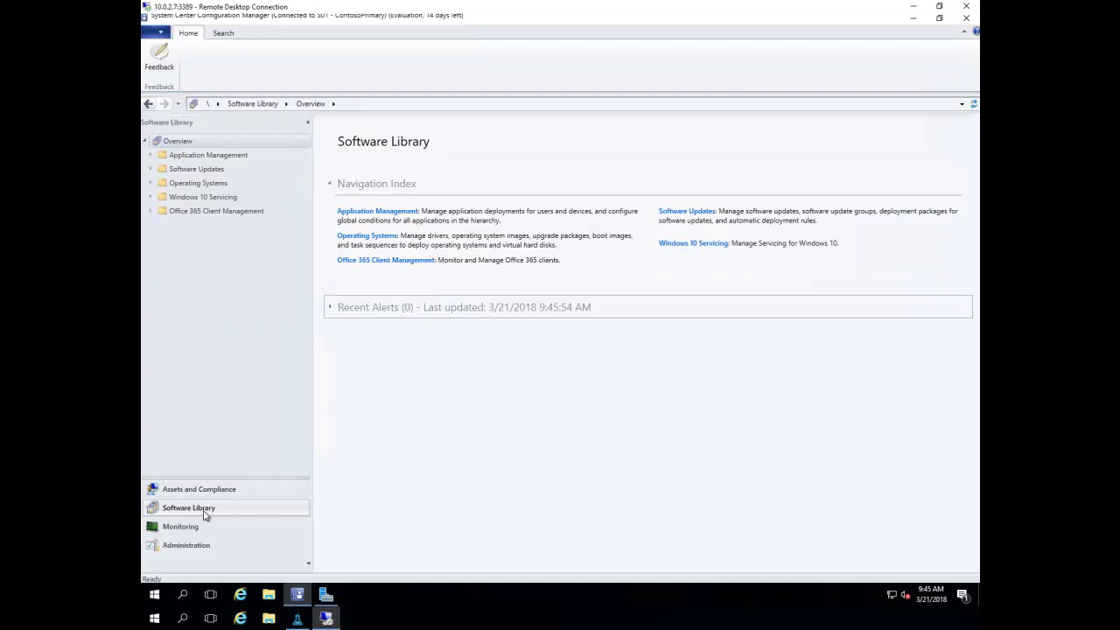
click(151, 212)
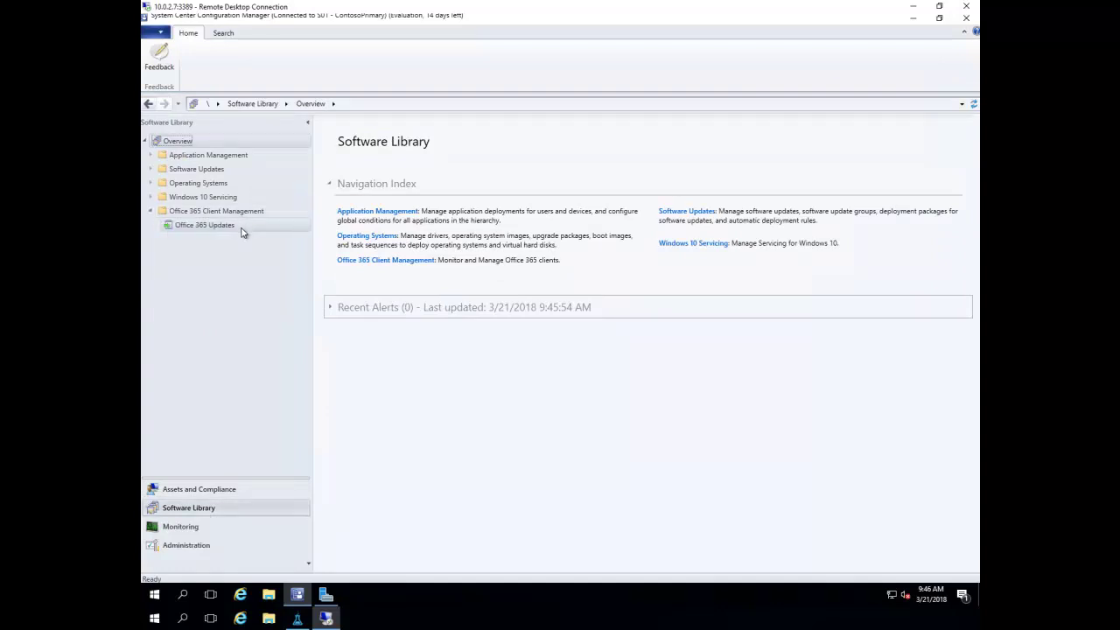
click(386, 260)
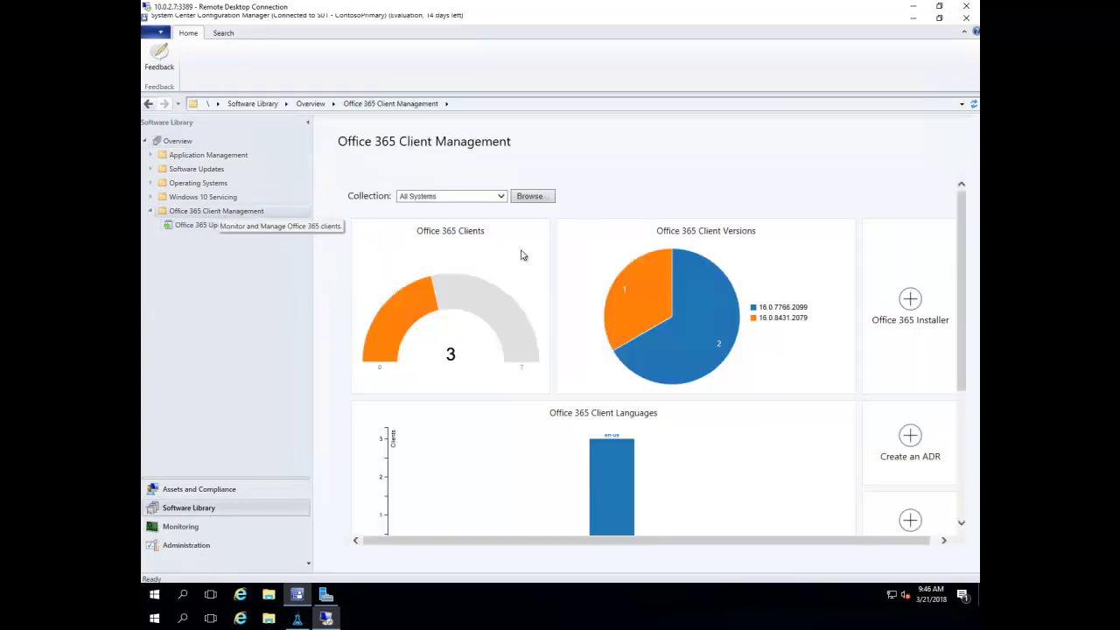
Step: Start the Office 365 Installer with name "Office 365 ProPlus - Monthly Channel" and description "This app will install the 32-bit version of the Monthly channel"
click(910, 301)
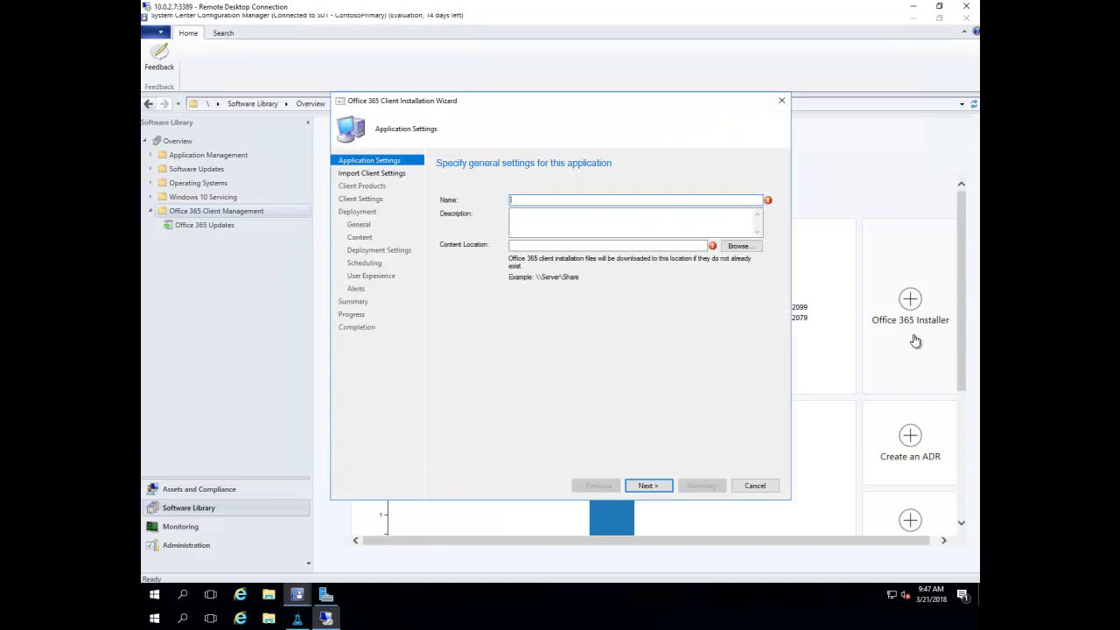
text(Office 365 ProPlus - Monthly Channel)
key(alt+Tab)
click(601, 224)
text(This app will install the 32-bit version of the Monthly channel)
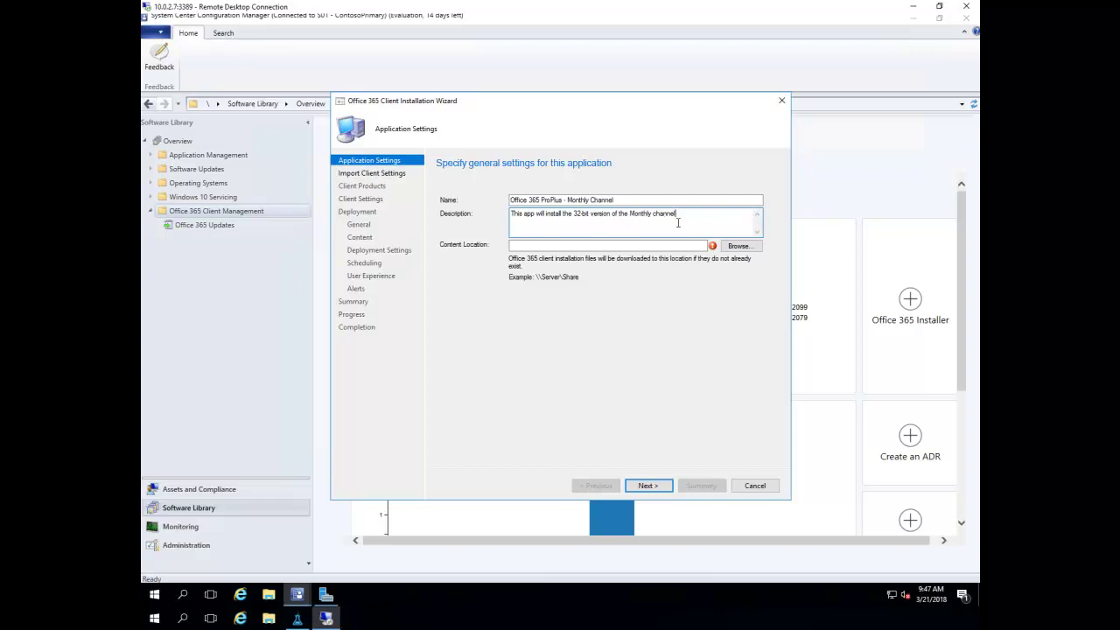
key(alt+Tab)
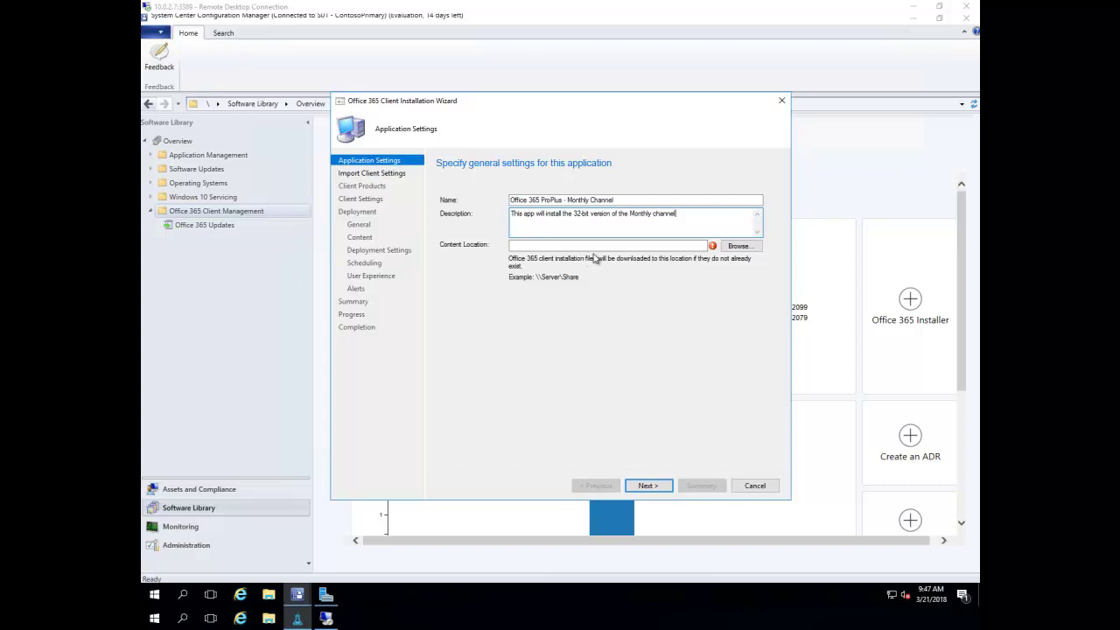
Step: Set the application's content location to \\MD-CM01\OfficeDeployments\Monthly and continue to the client settings import page
click(751, 251)
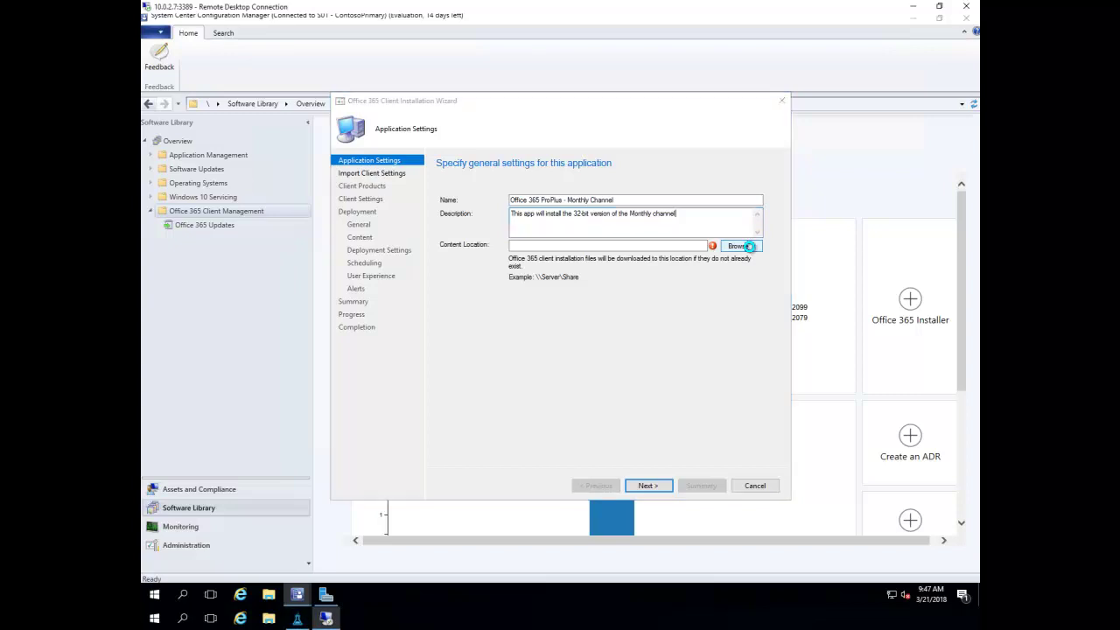
click(630, 248)
text(\\MD-CM01\OfficeDeployments\Monthly)
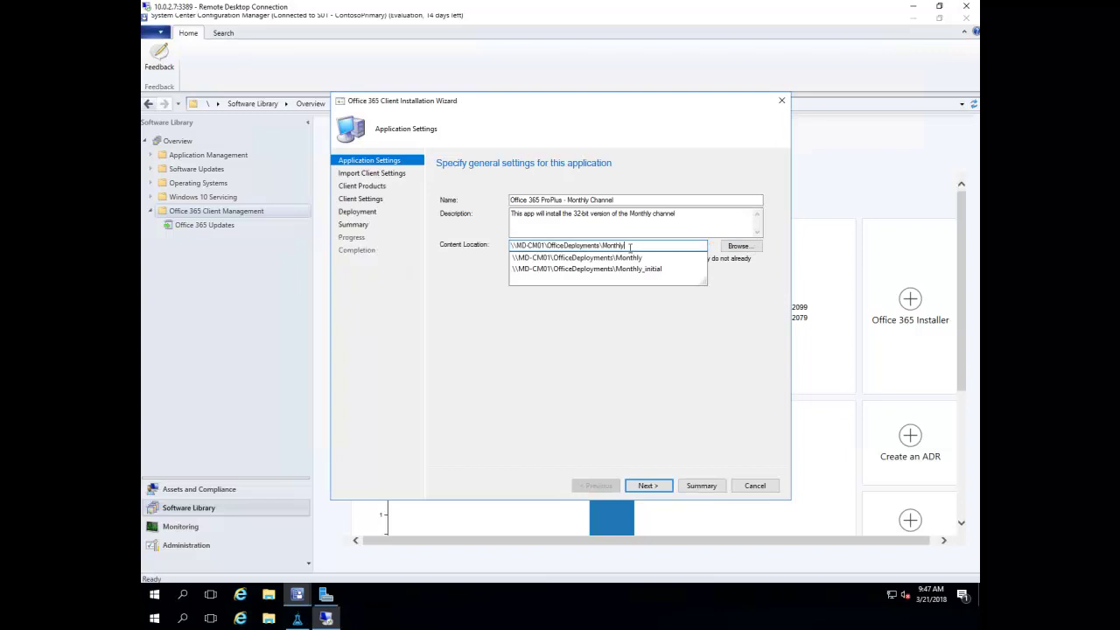
click(729, 321)
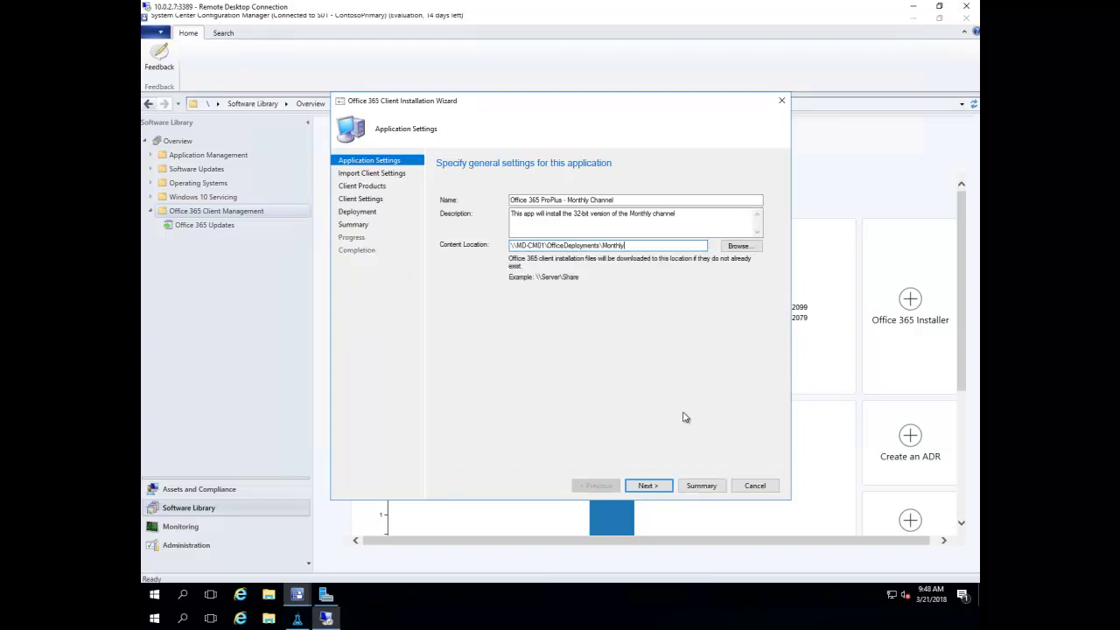
click(660, 488)
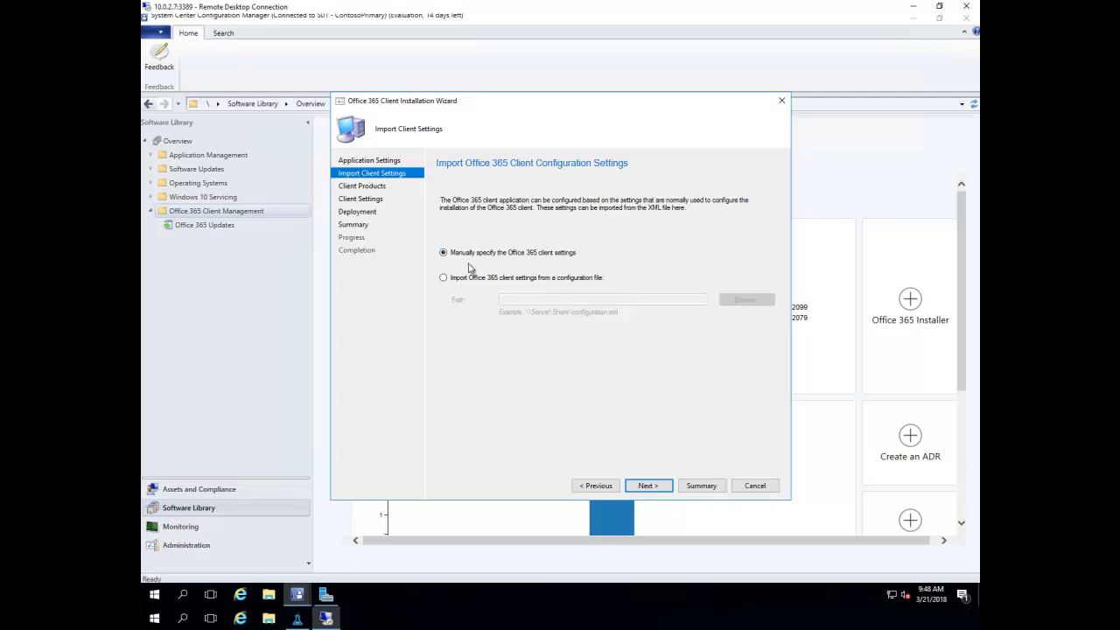
Step: Keep manual specification of the client settings and choose the Office 365 ProPlus suite with all its applications
click(647, 486)
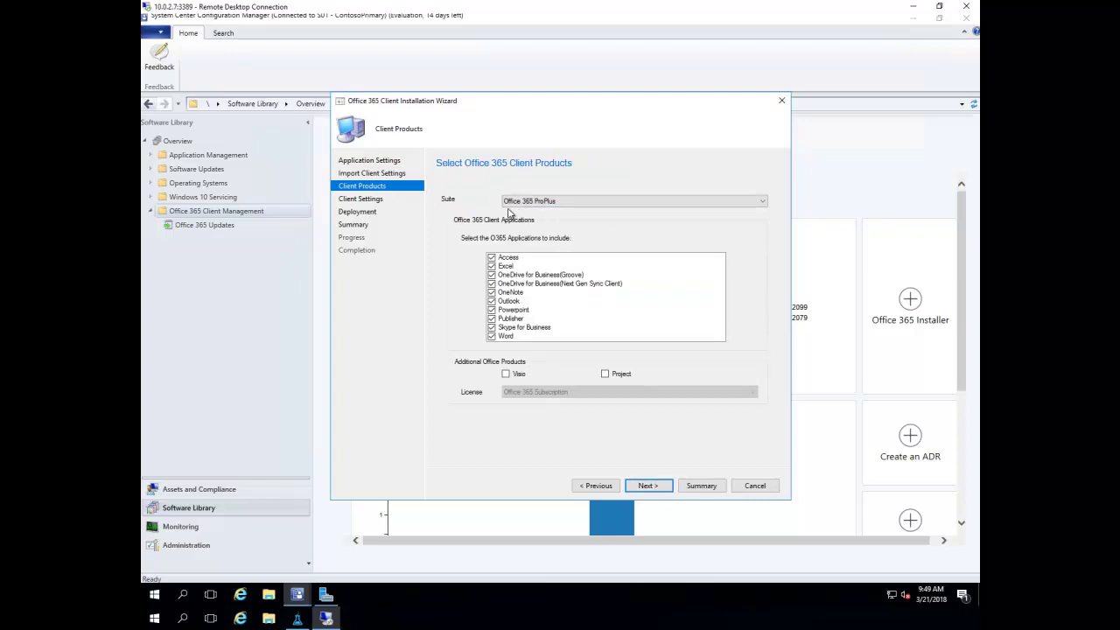
click(763, 203)
click(648, 212)
click(645, 486)
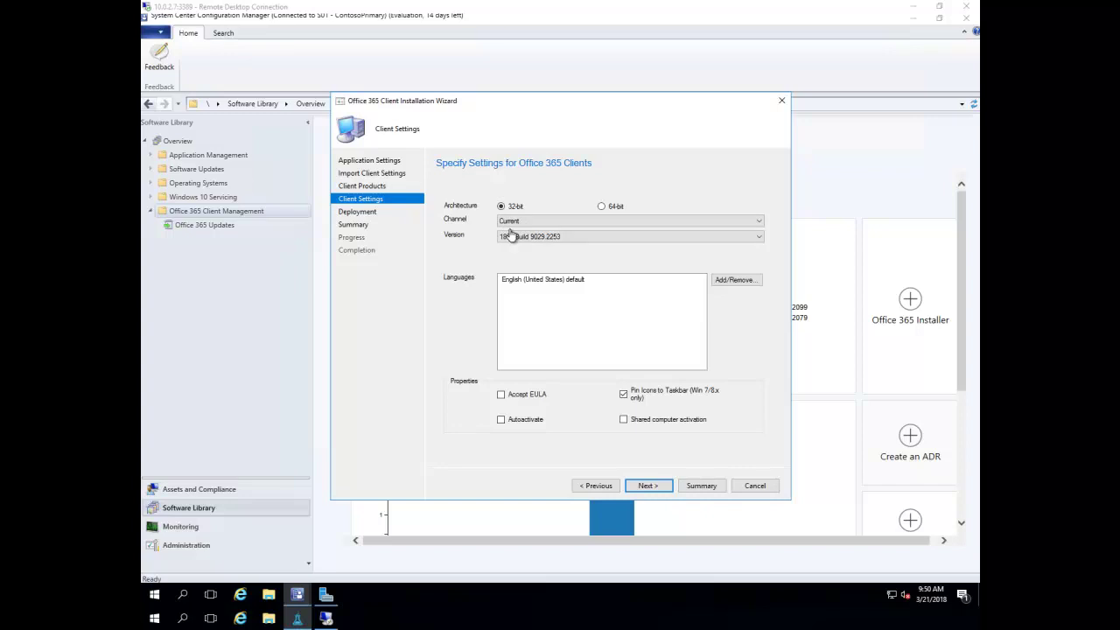
Step: Accept the EULA for the 32-bit Current channel client, acknowledge the license terms, and continue to the deployment page
click(503, 401)
click(503, 399)
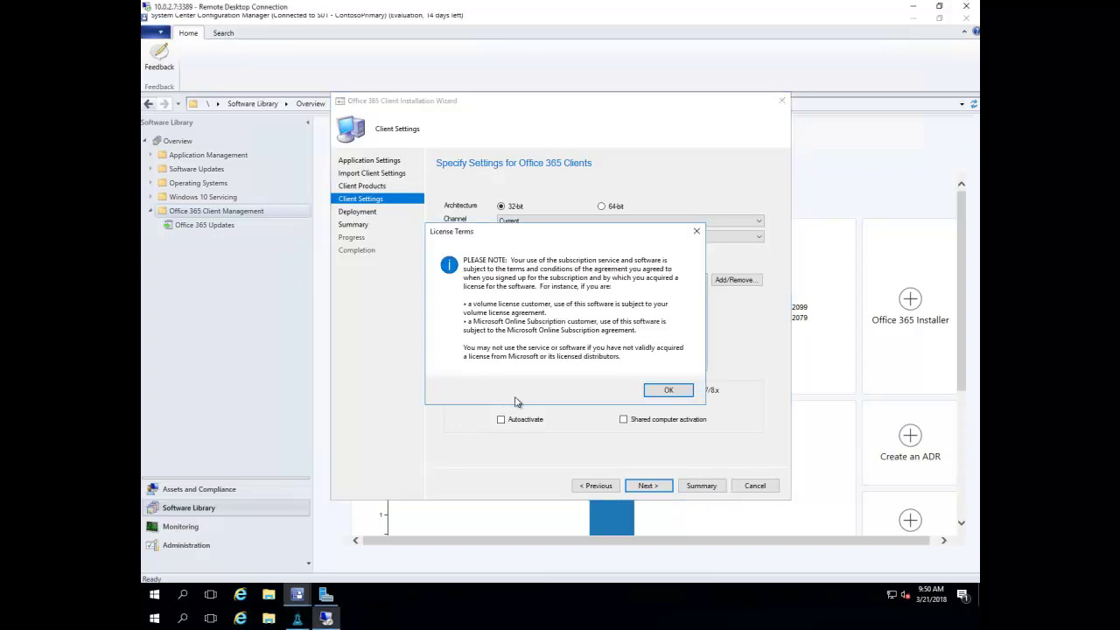
click(671, 390)
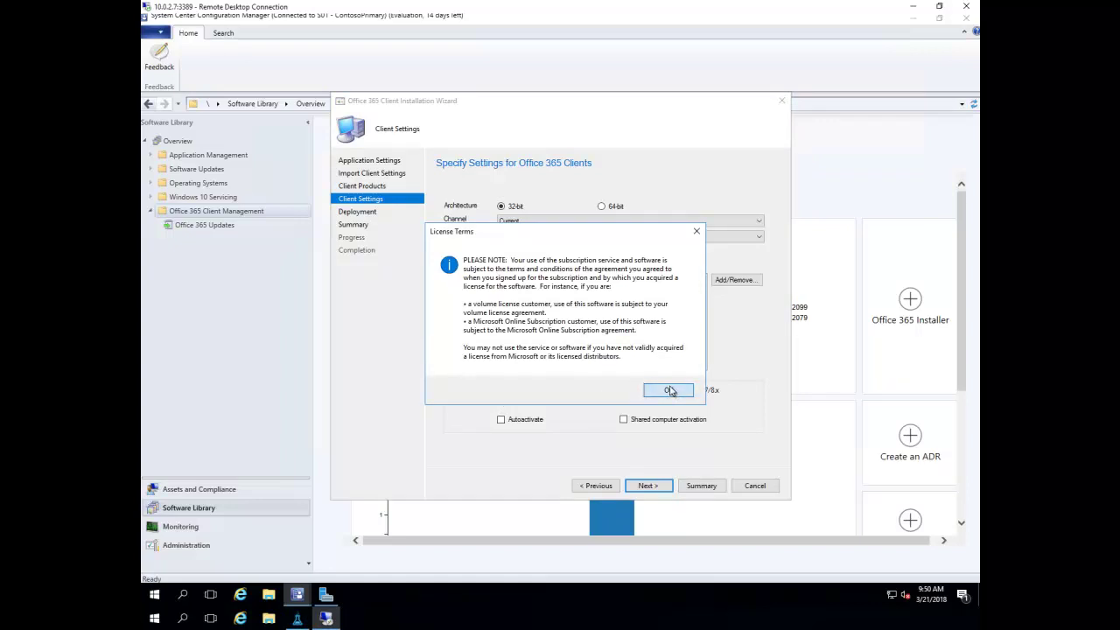
click(658, 486)
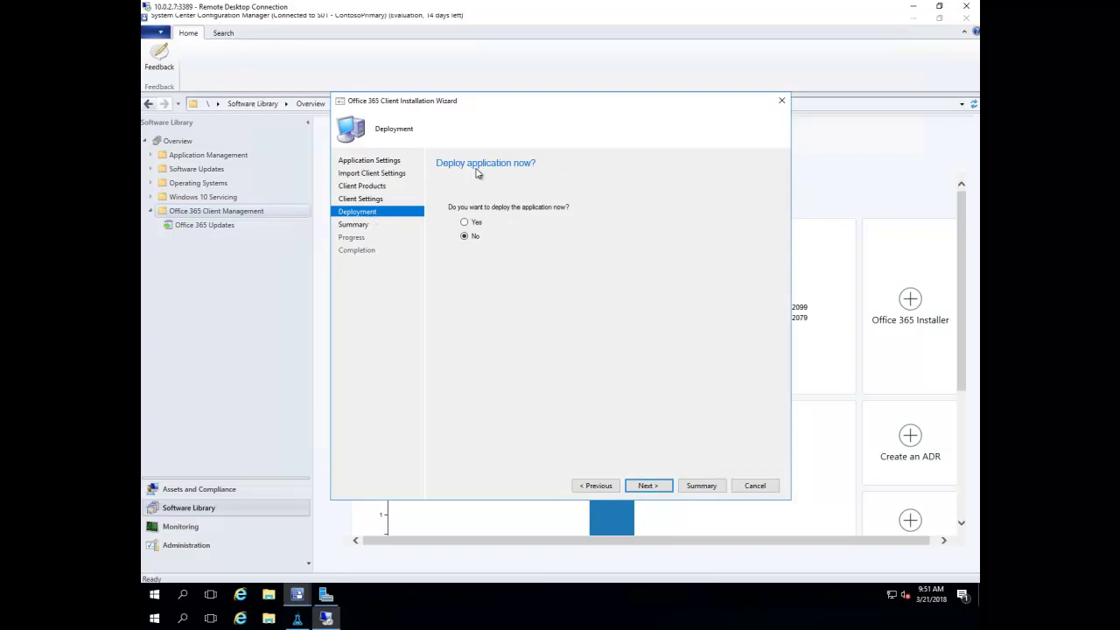
Step: Choose to deploy the application now and target the Human Resources device collection
click(466, 224)
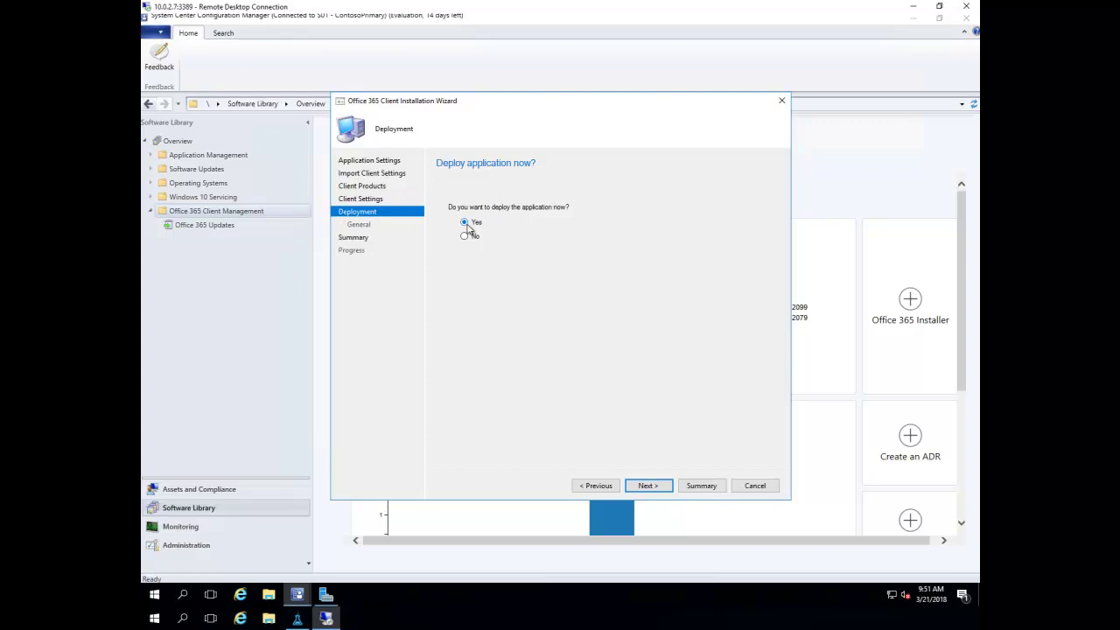
click(656, 487)
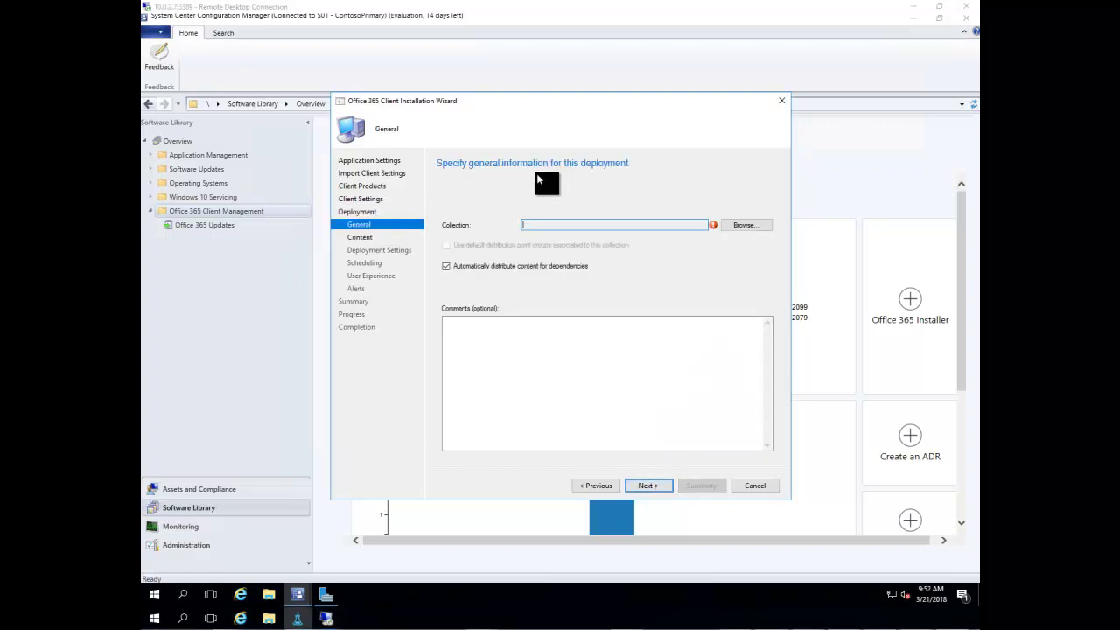
click(743, 226)
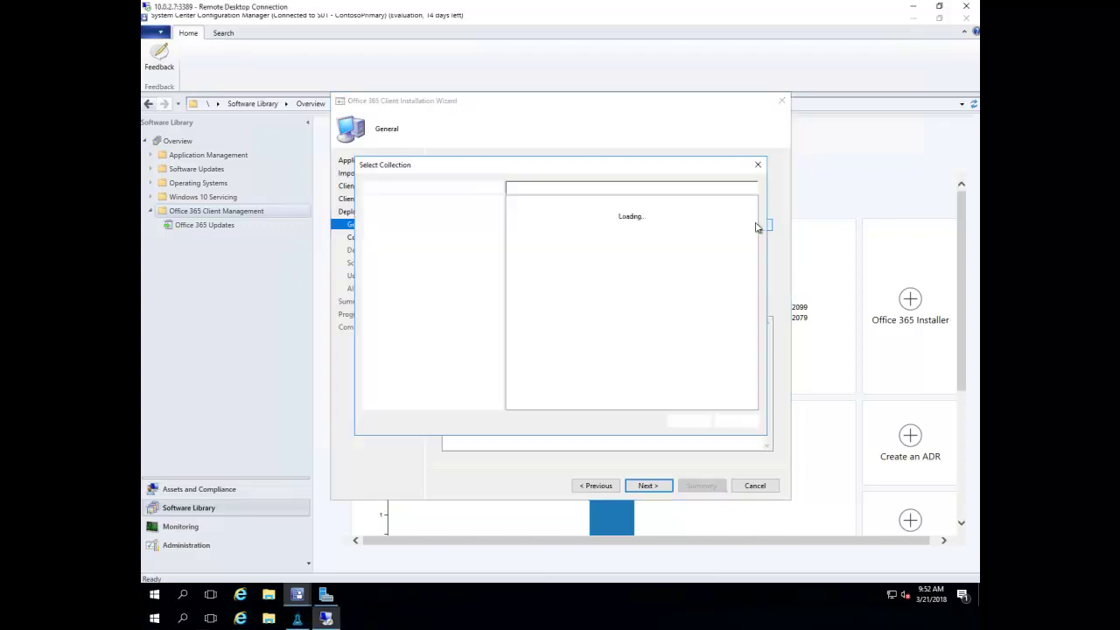
click(498, 189)
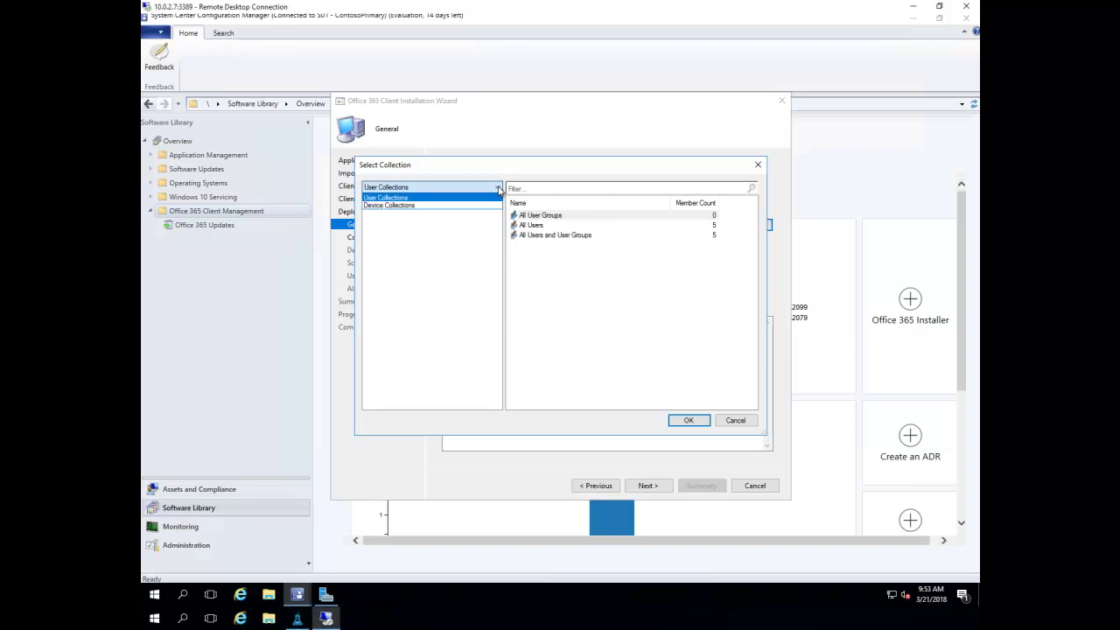
click(484, 206)
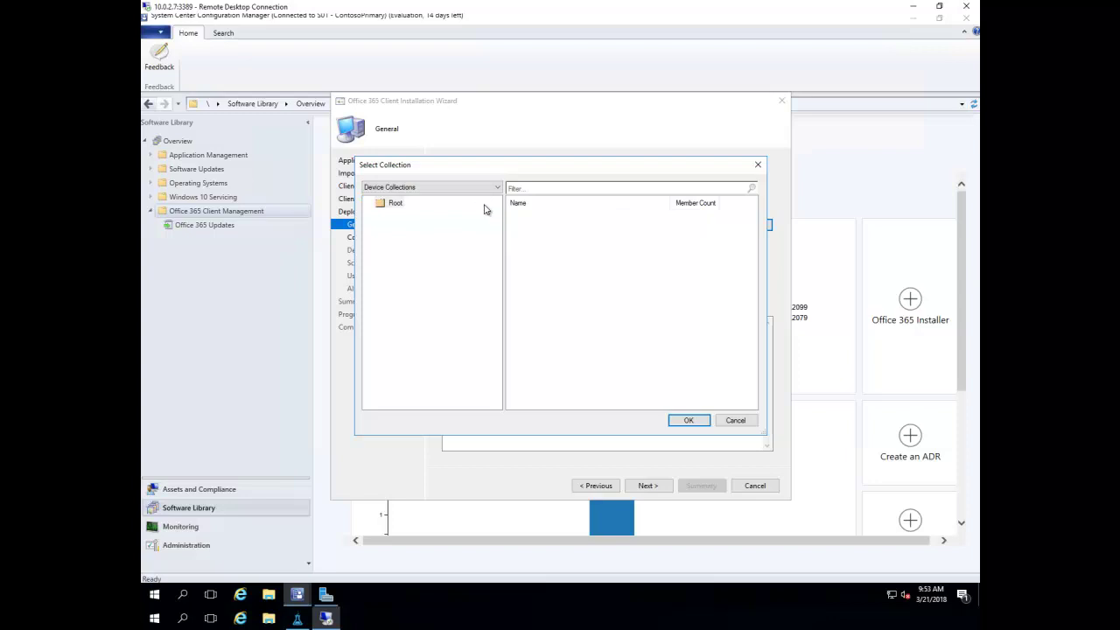
click(565, 255)
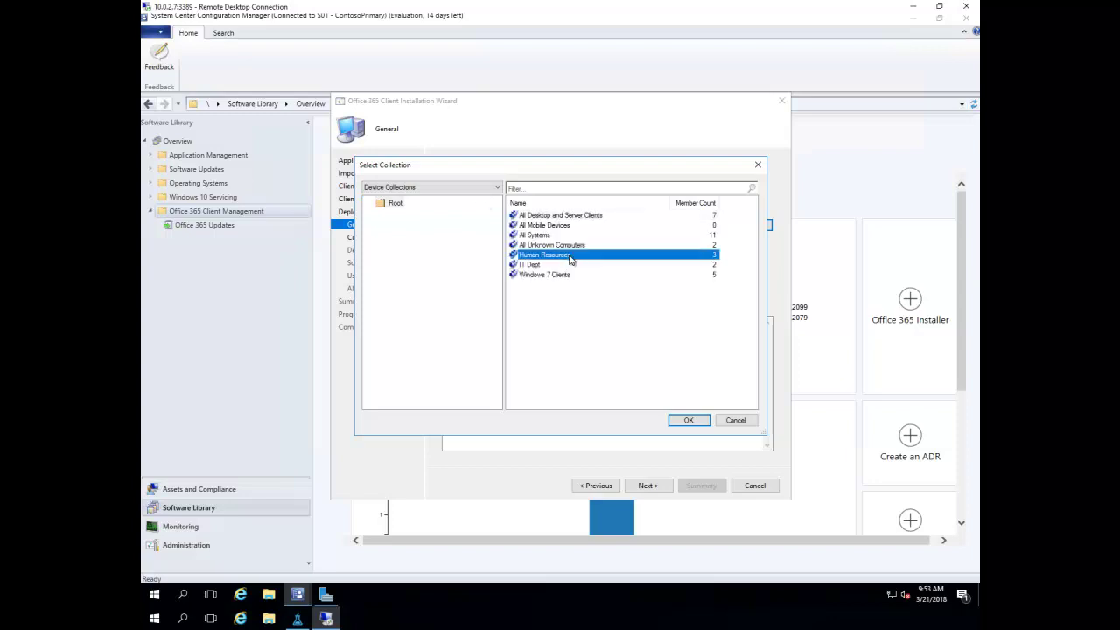
click(690, 421)
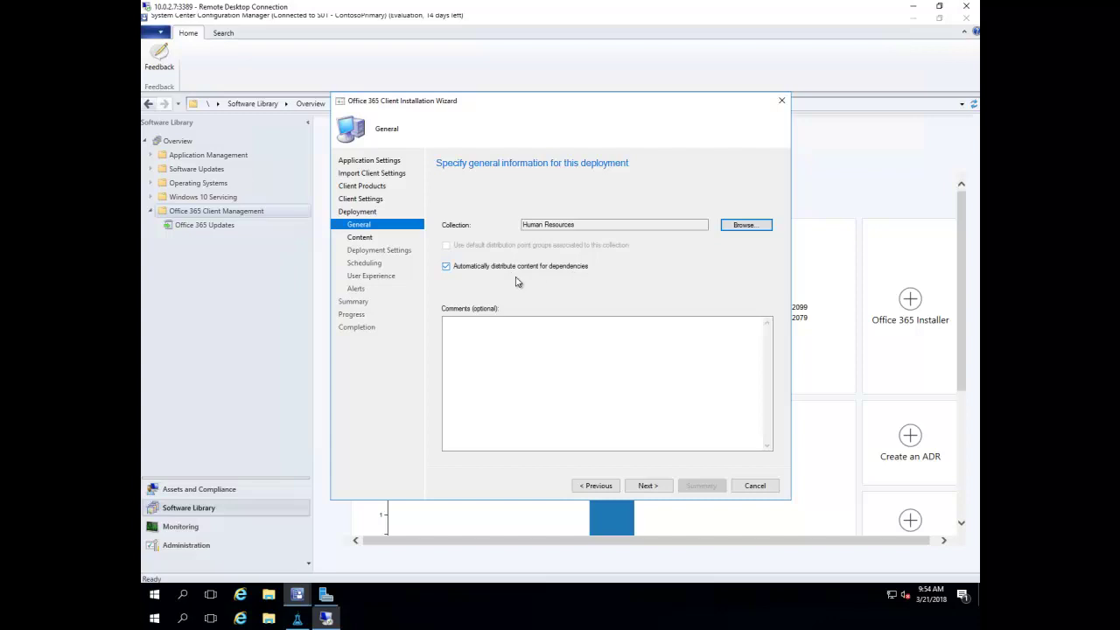
click(652, 485)
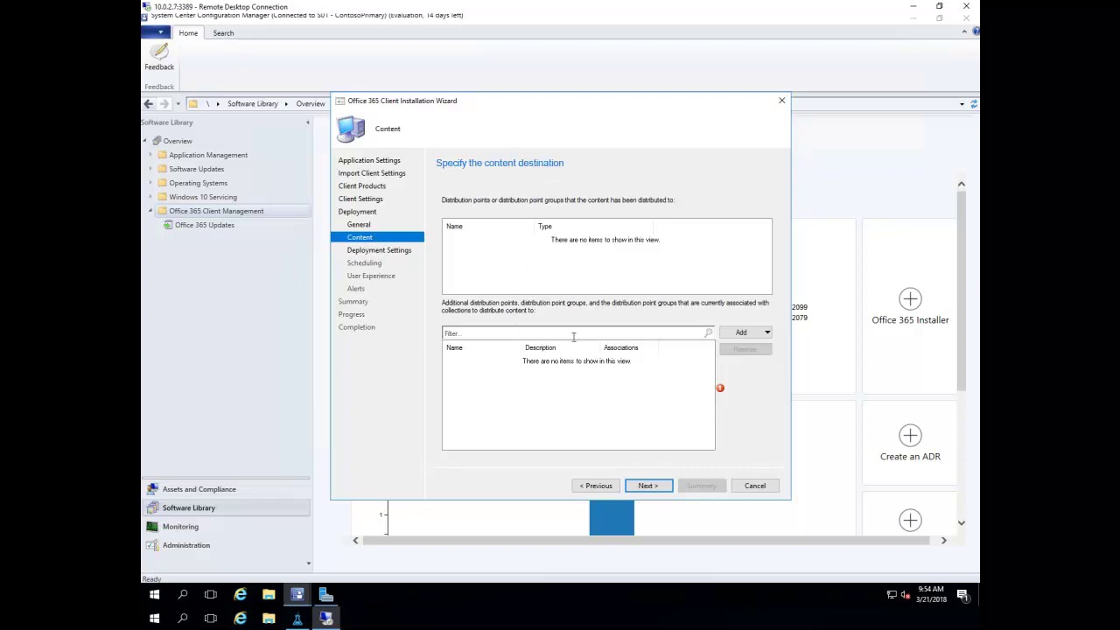
Step: Add the distribution point MD-CM01.CONTOSO.COM as the content destination and continue to the deployment settings
click(767, 333)
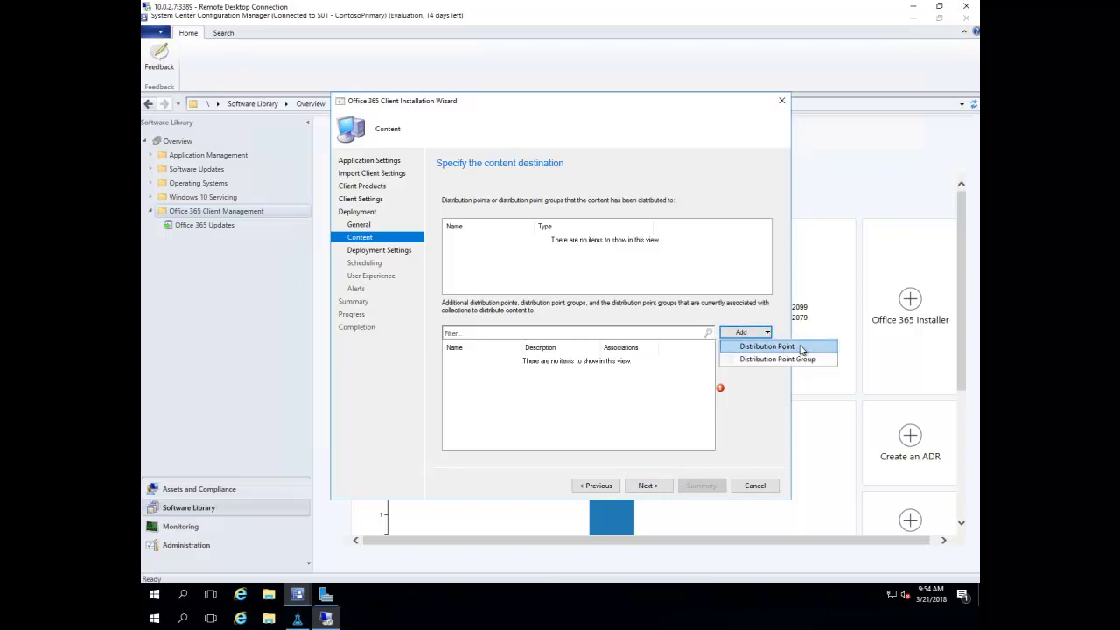
click(801, 350)
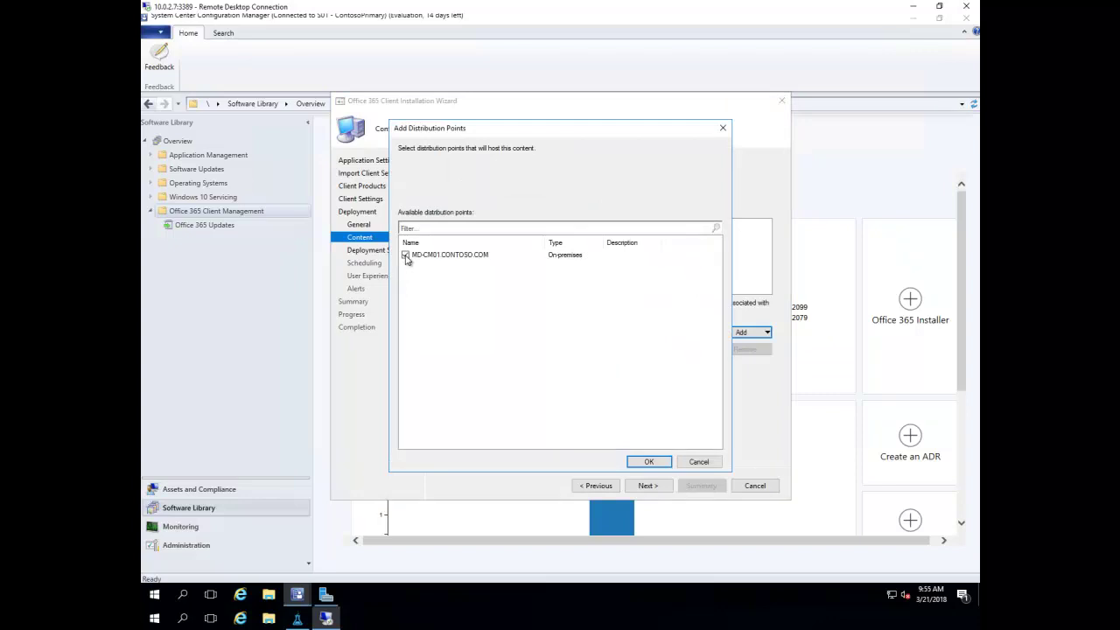
click(647, 462)
click(654, 486)
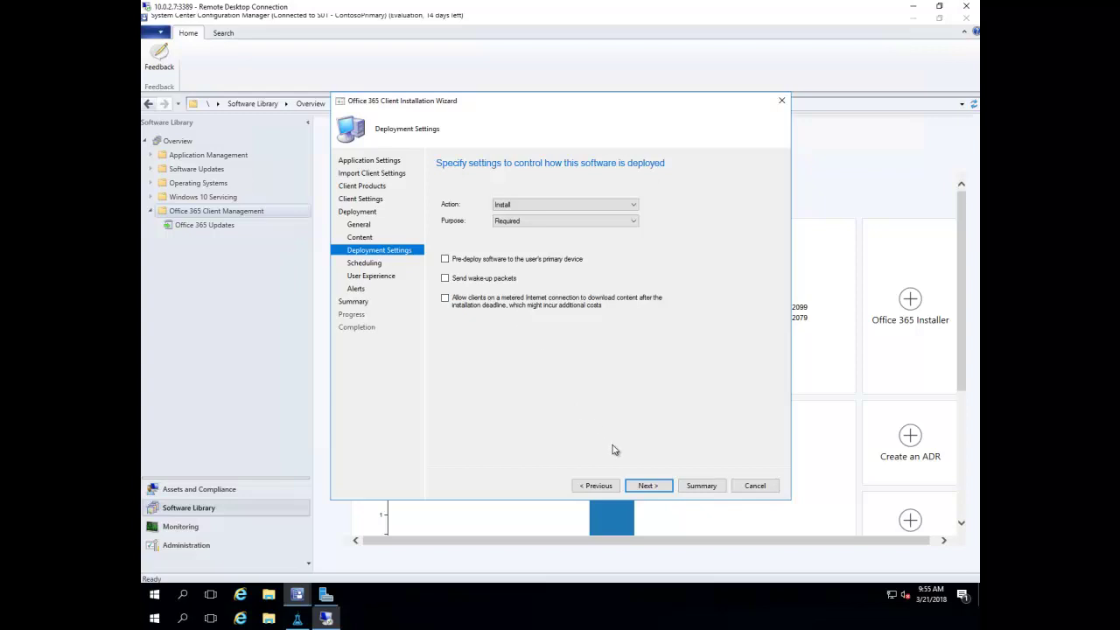
Step: Keep the required installation, immediate scheduling, full Software Center notifications and no alerts, and continue to the wizard's summary
click(656, 486)
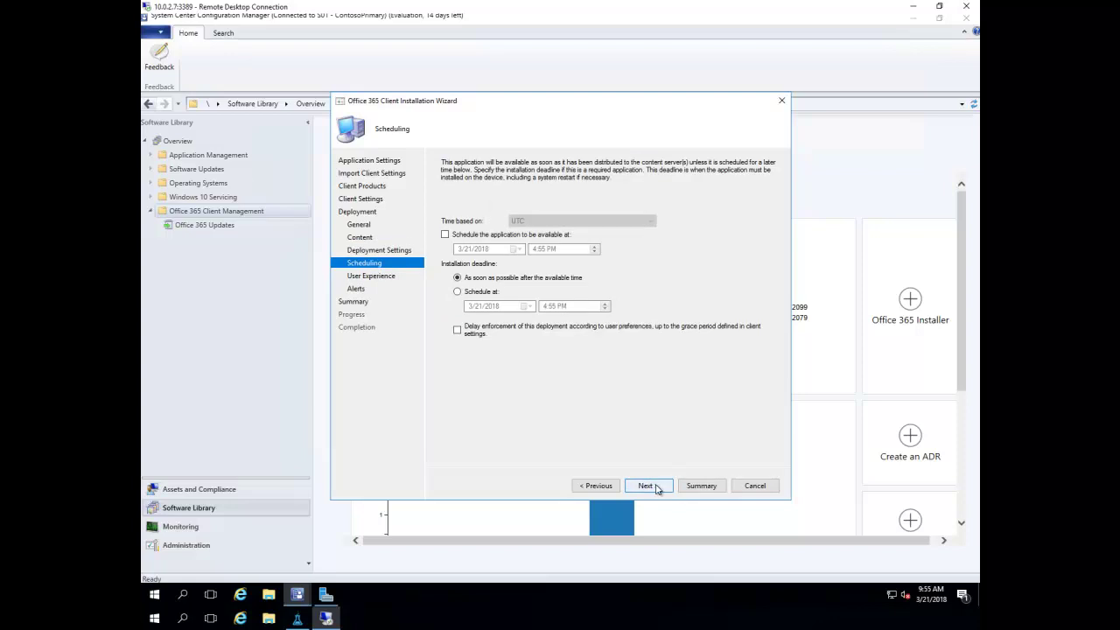
click(657, 488)
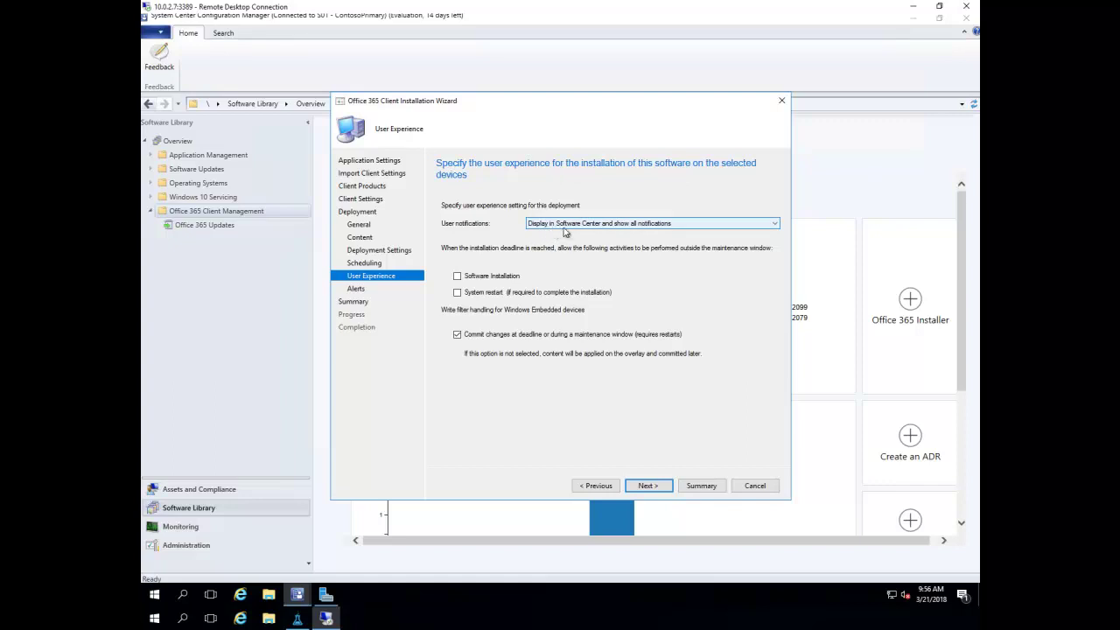
click(774, 225)
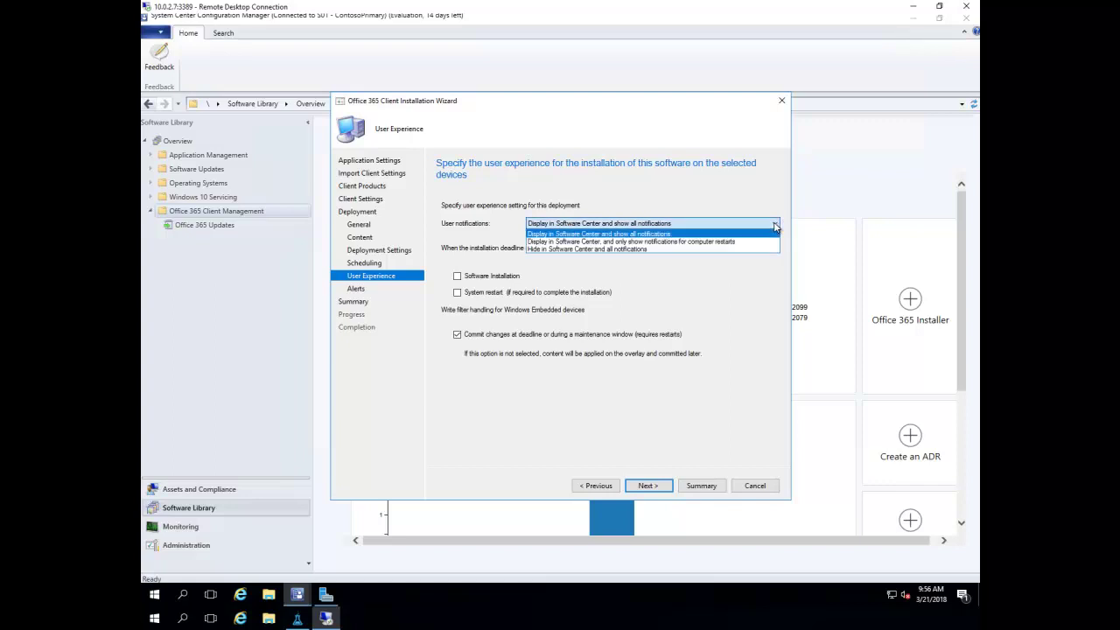
click(774, 226)
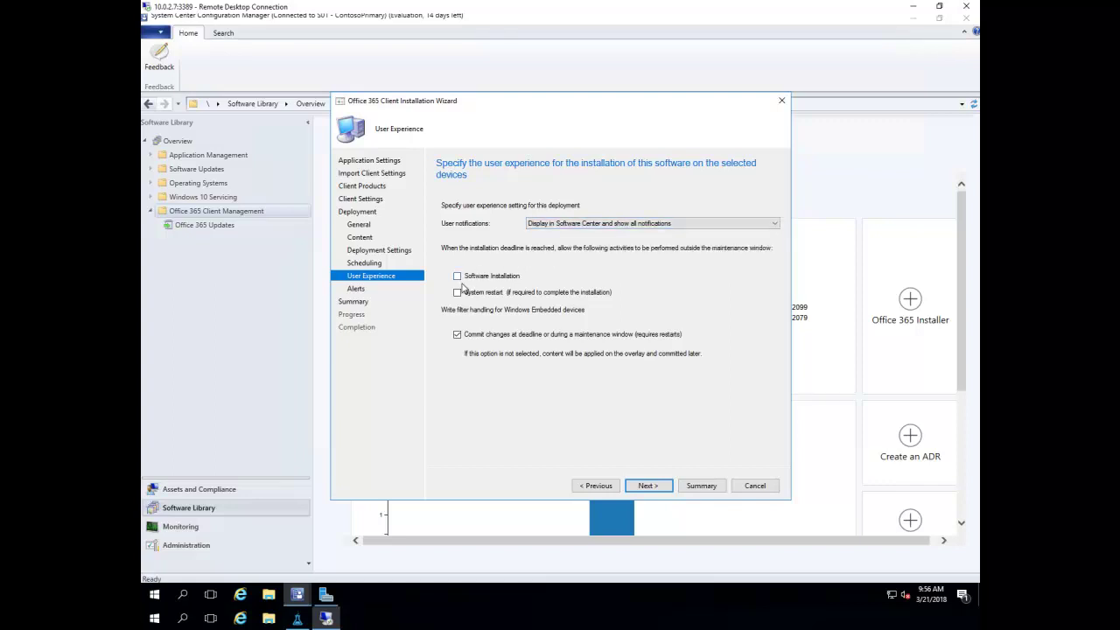
click(648, 485)
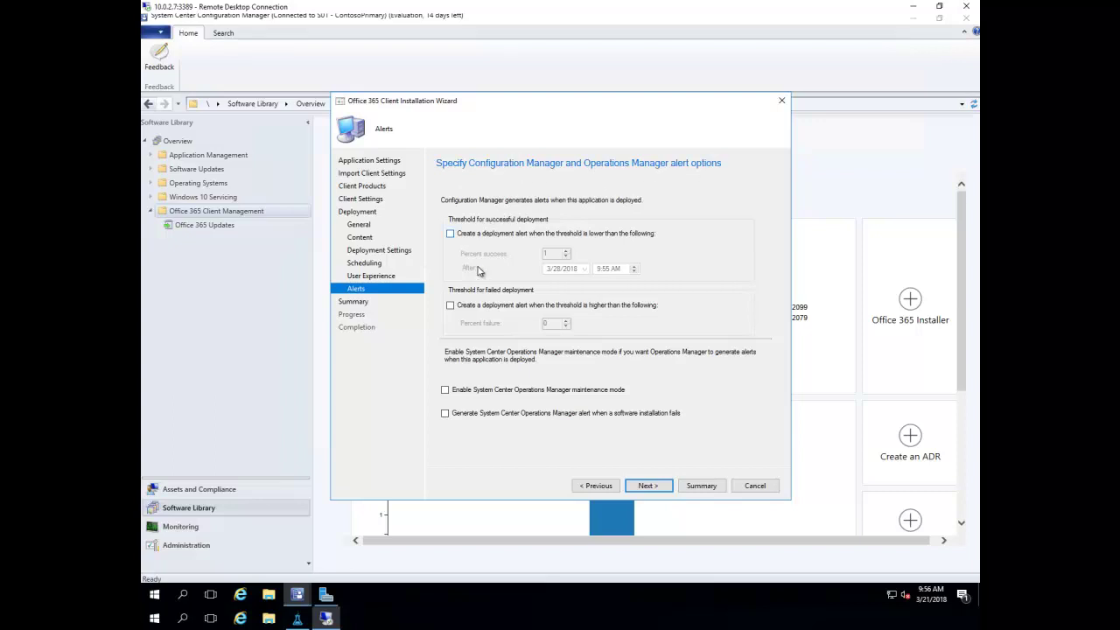
click(646, 486)
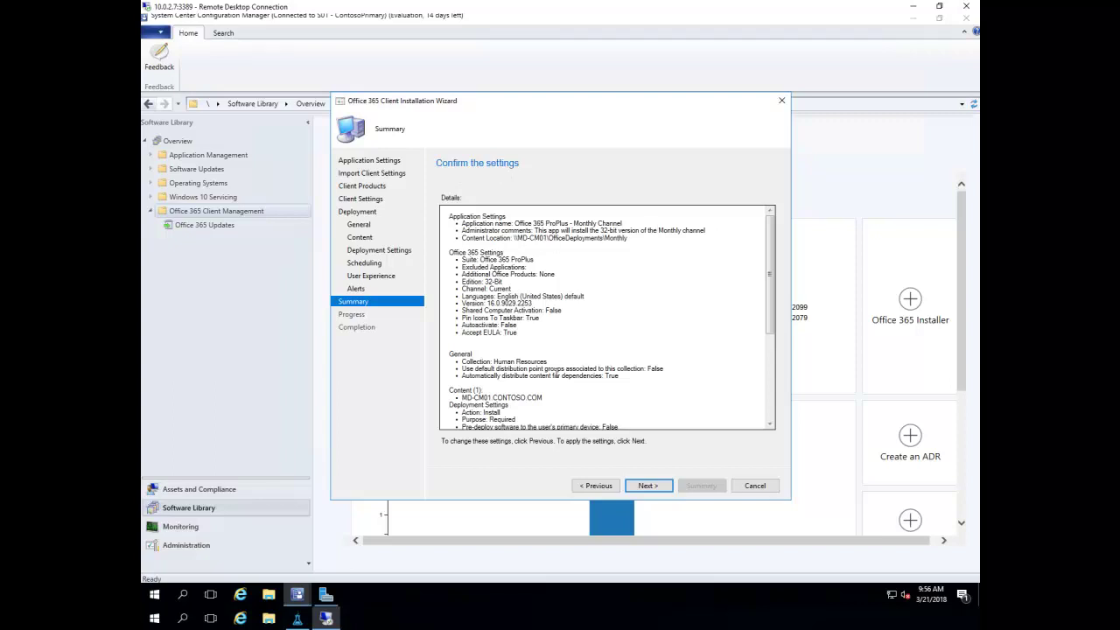
Step: Review the summary of the Office 365 client settings and exit the wizard without saving the changes
scroll(556, 363, down, 2)
scroll(556, 352, down, 4)
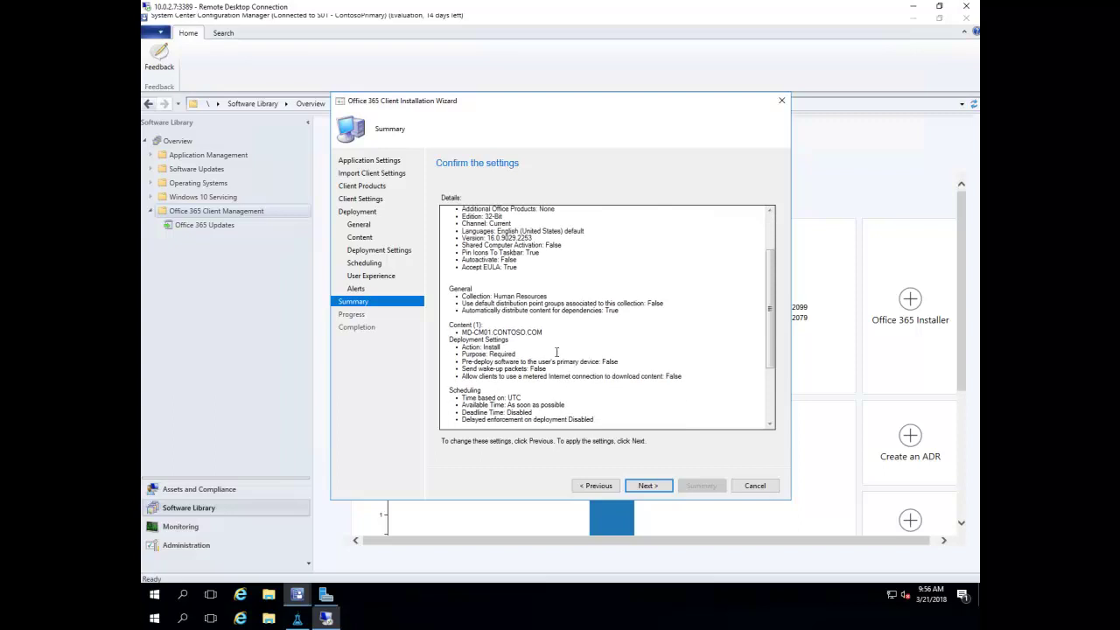
scroll(556, 352, down, 2)
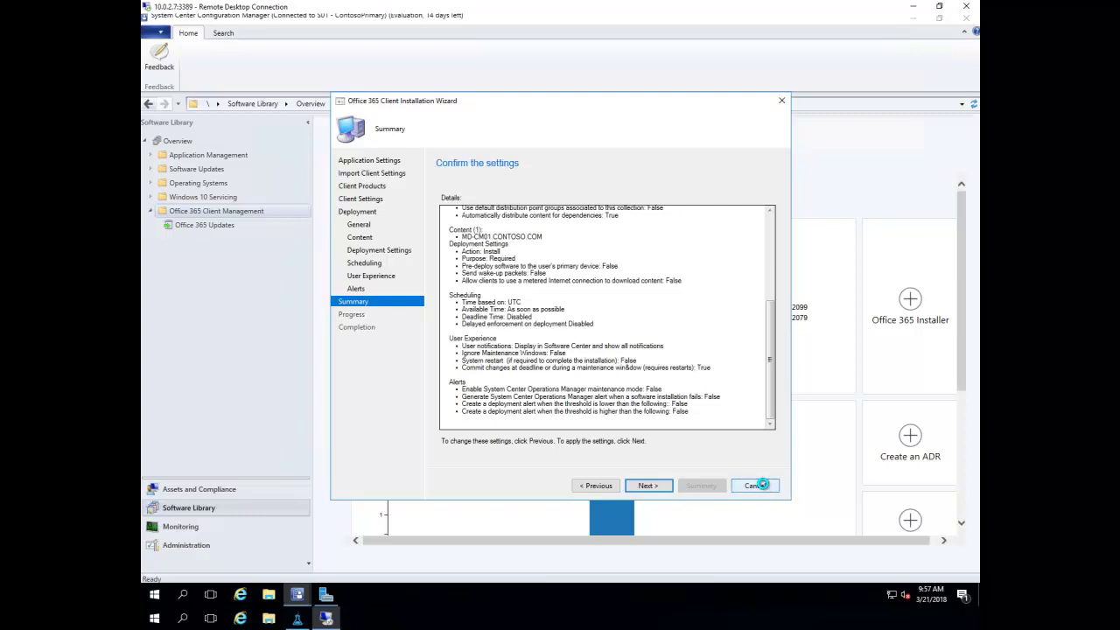
click(755, 486)
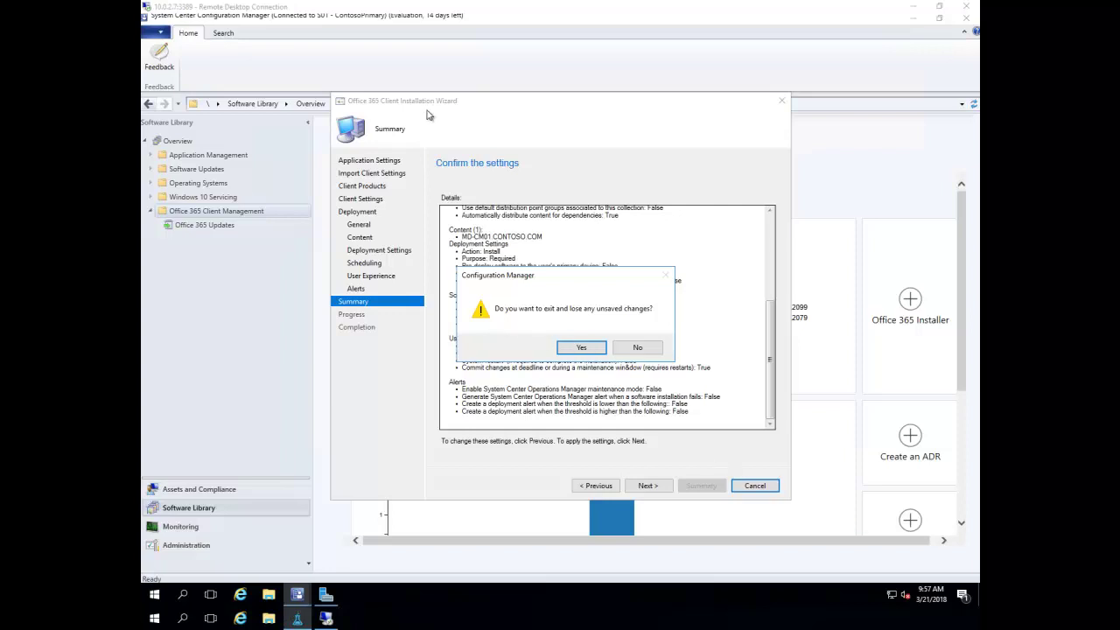
click(584, 347)
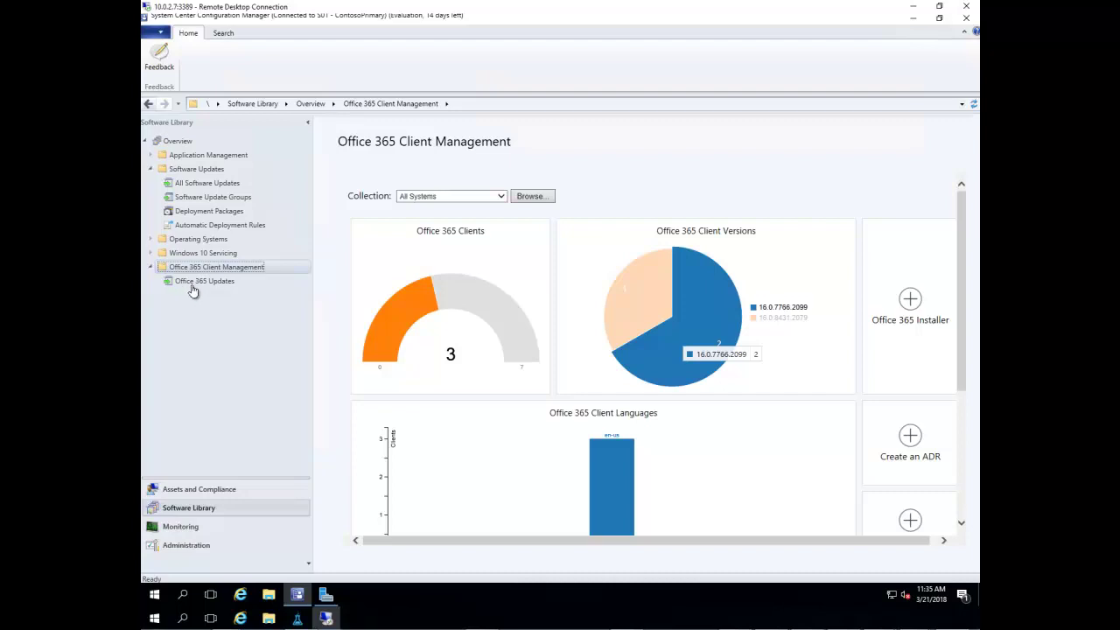
Step: Open the Office 365 Updates list and search it for "semi"
click(246, 281)
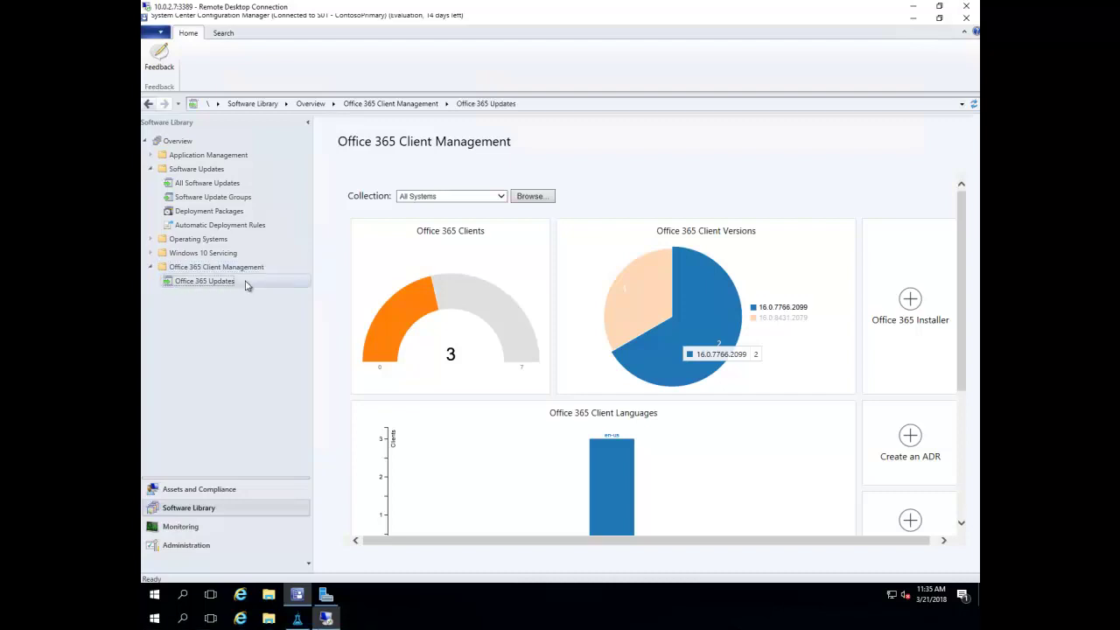
click(397, 139)
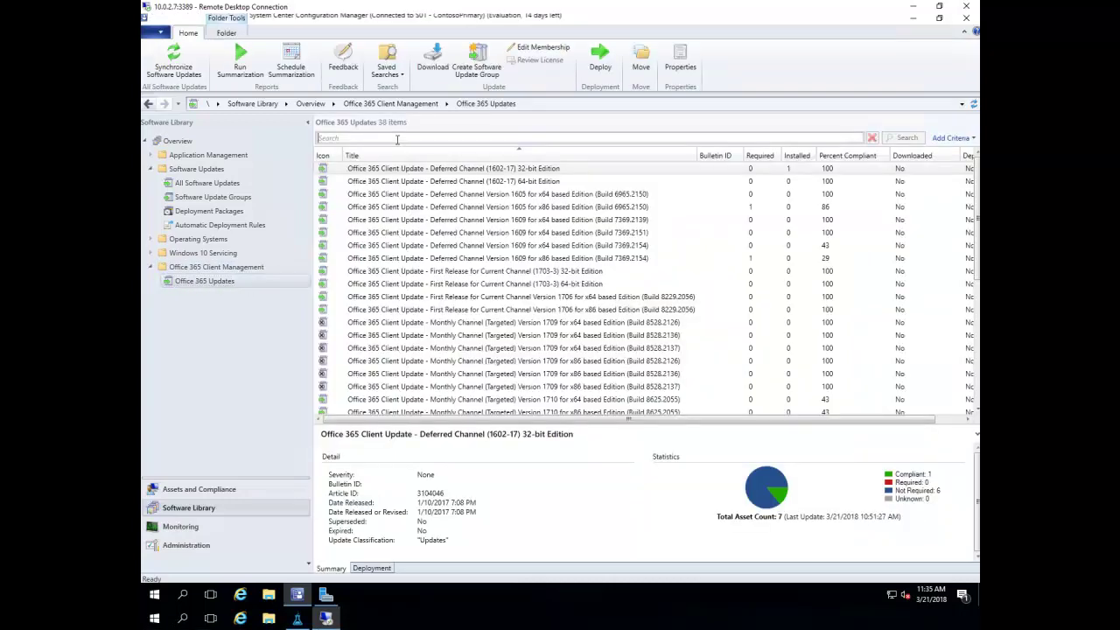
text(semi)
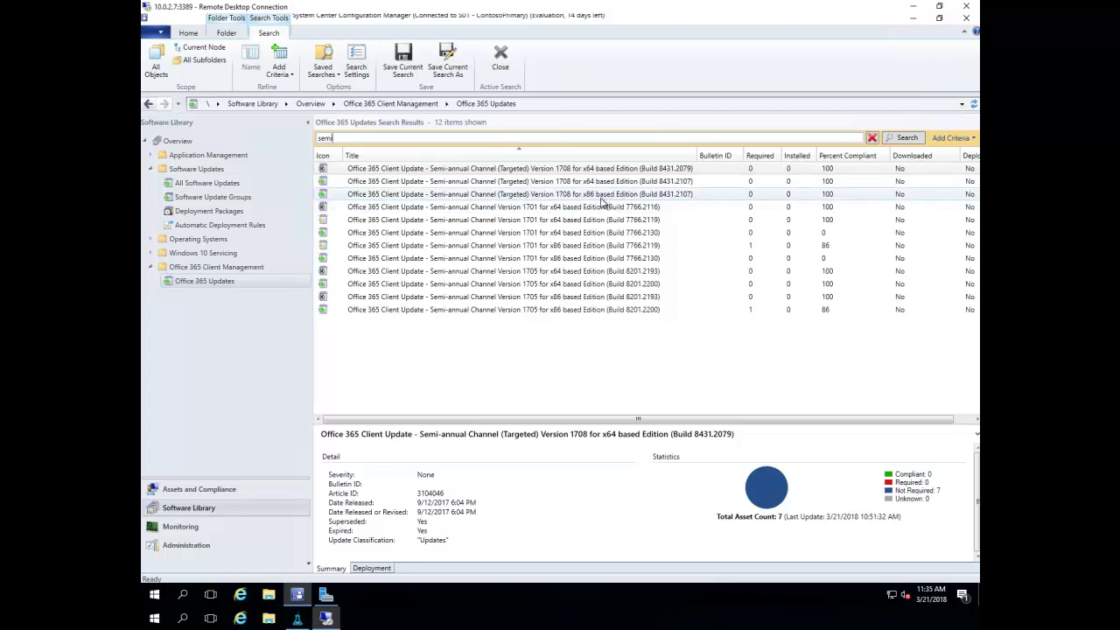
Step: Create software update group "Office 365 Updates - Semi-annual Channel Lab" from the Semi-annual Channel (Targeted) Version 1708 x86 update, Build 8431.2107
click(666, 196)
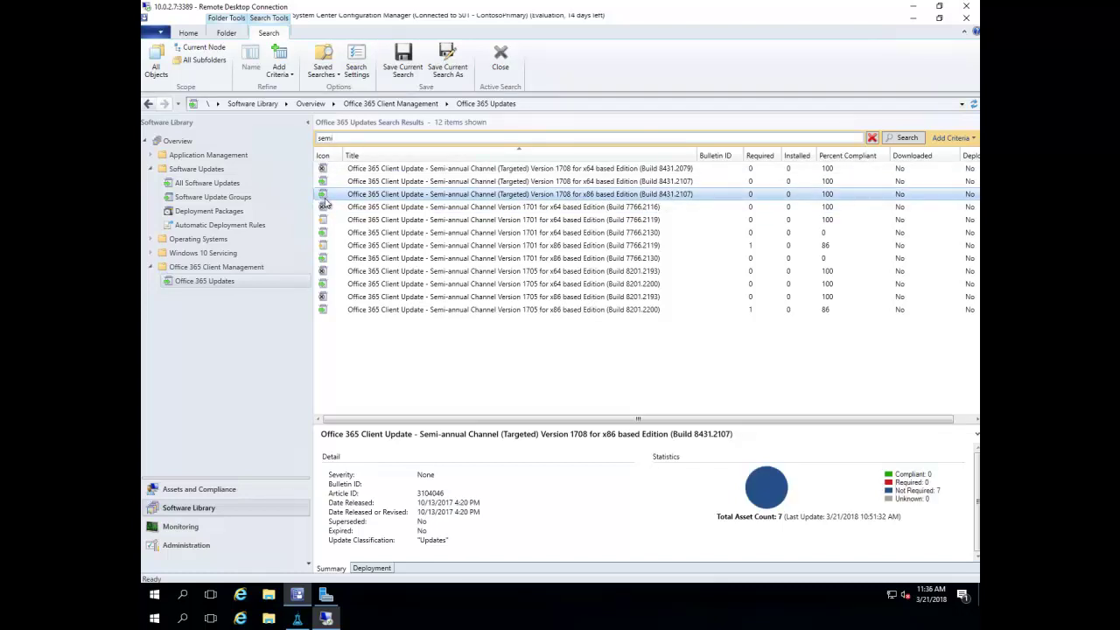
right_click(513, 195)
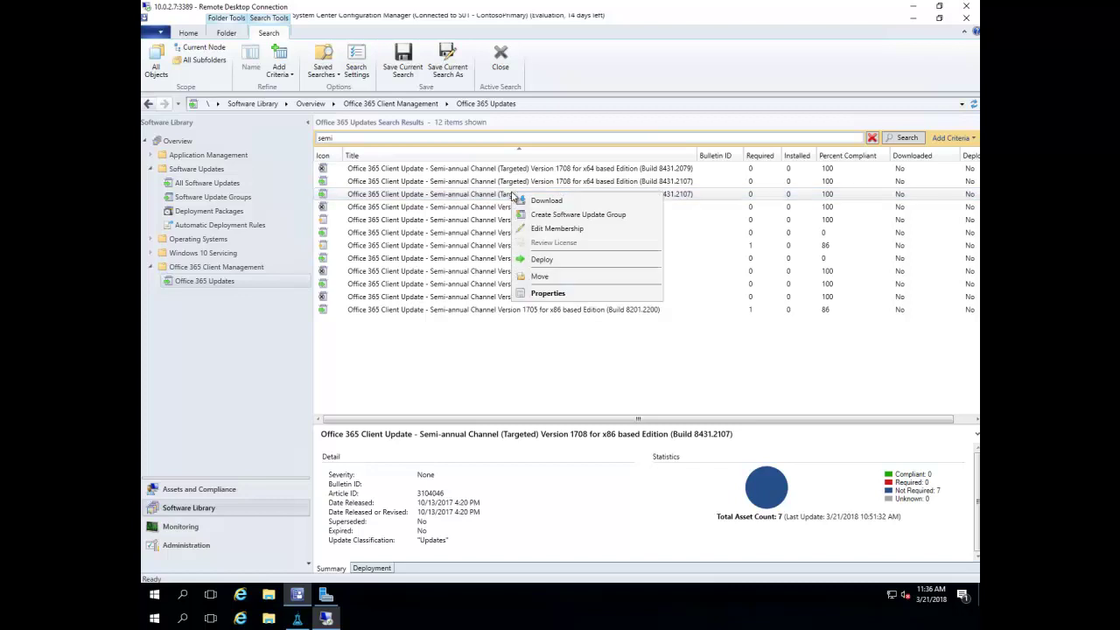
click(637, 219)
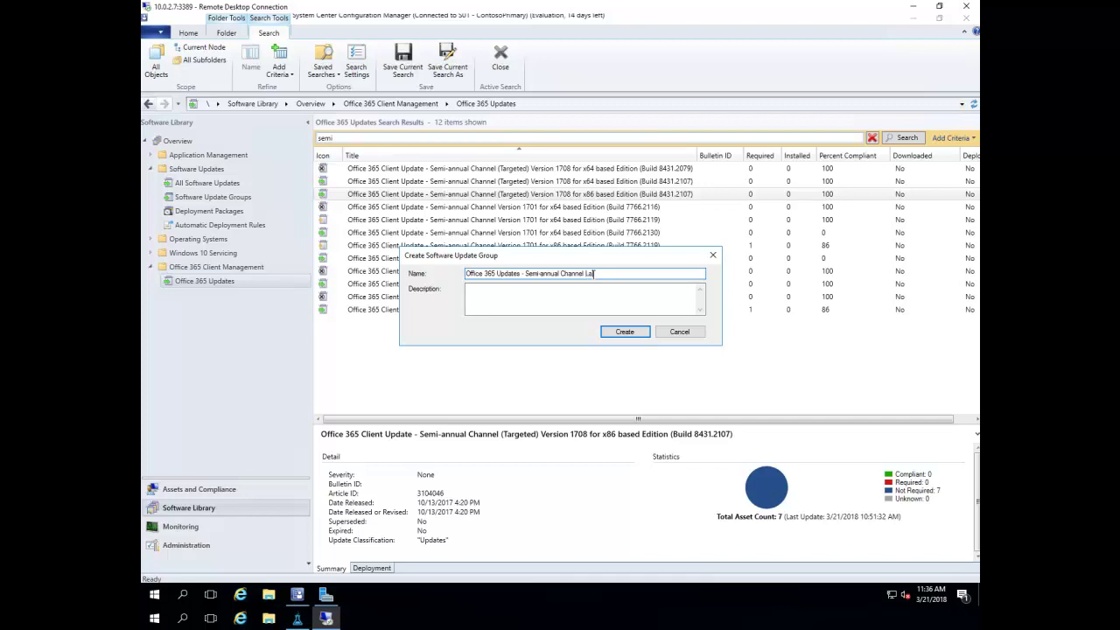
text(b)
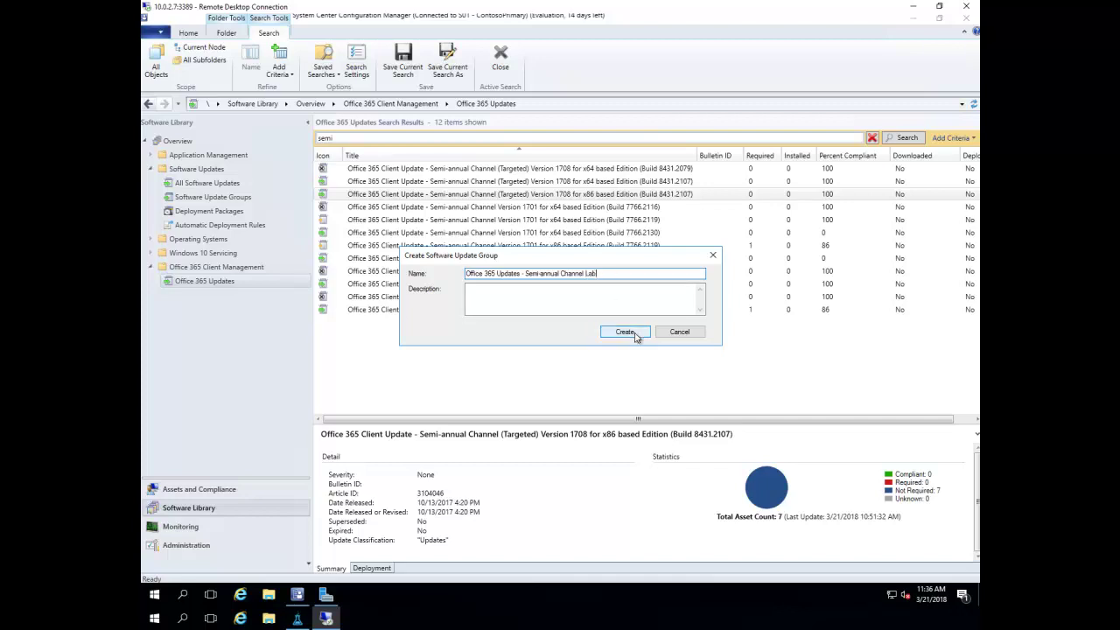
click(637, 336)
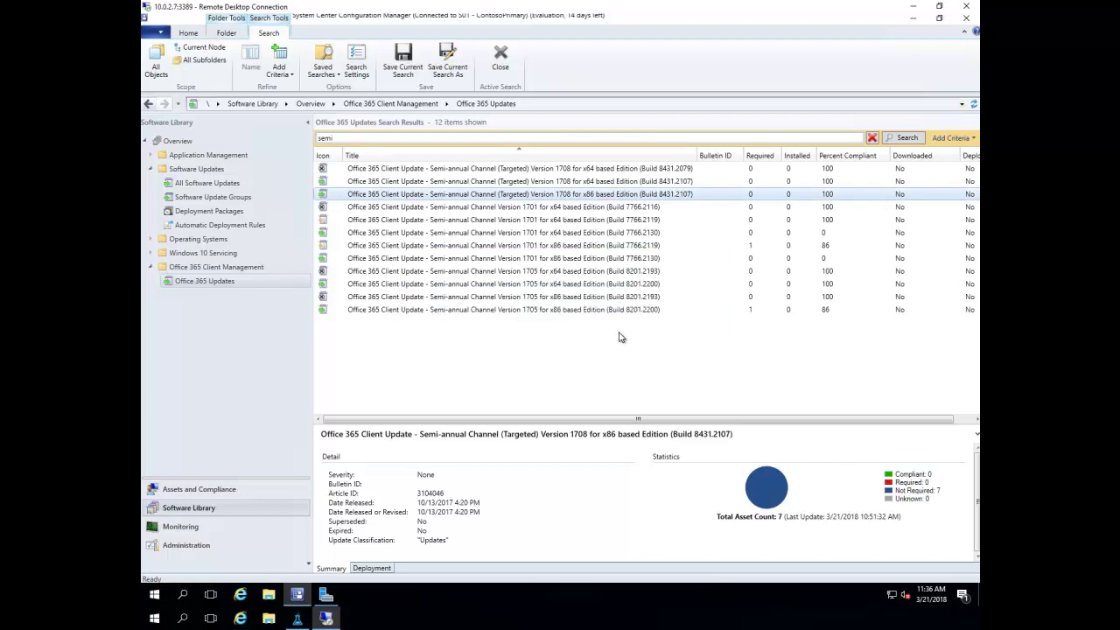
Step: Start a deployment of the Office 365 Updates - Semi-annual Channel Lab update group and name it "Semi-annual Channel Lab"
click(250, 199)
drag(446, 154, 529, 156)
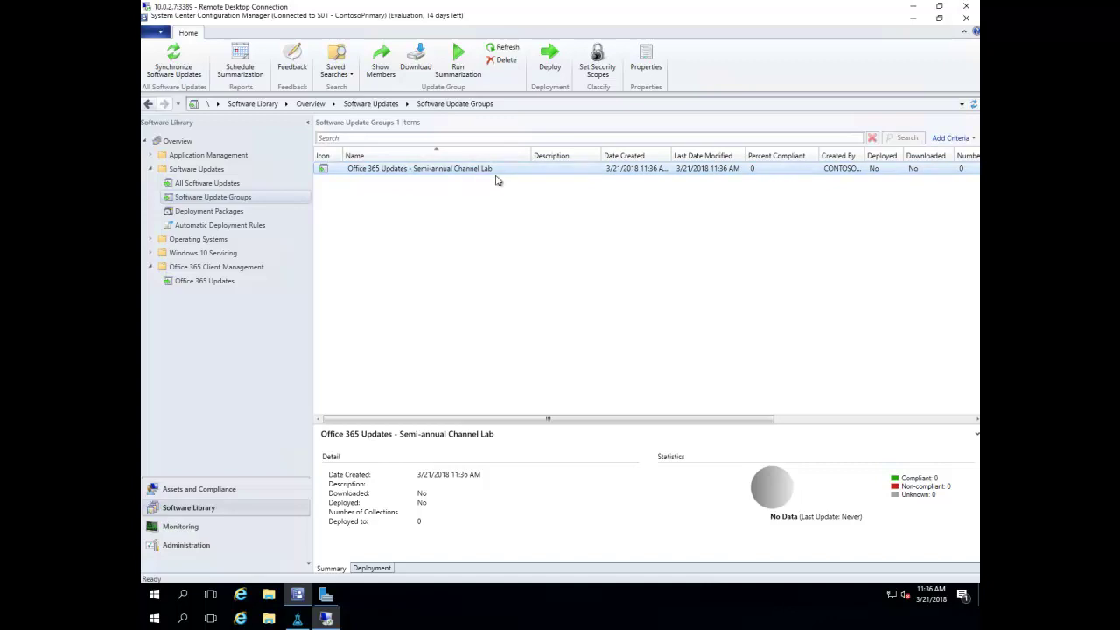
right_click(501, 173)
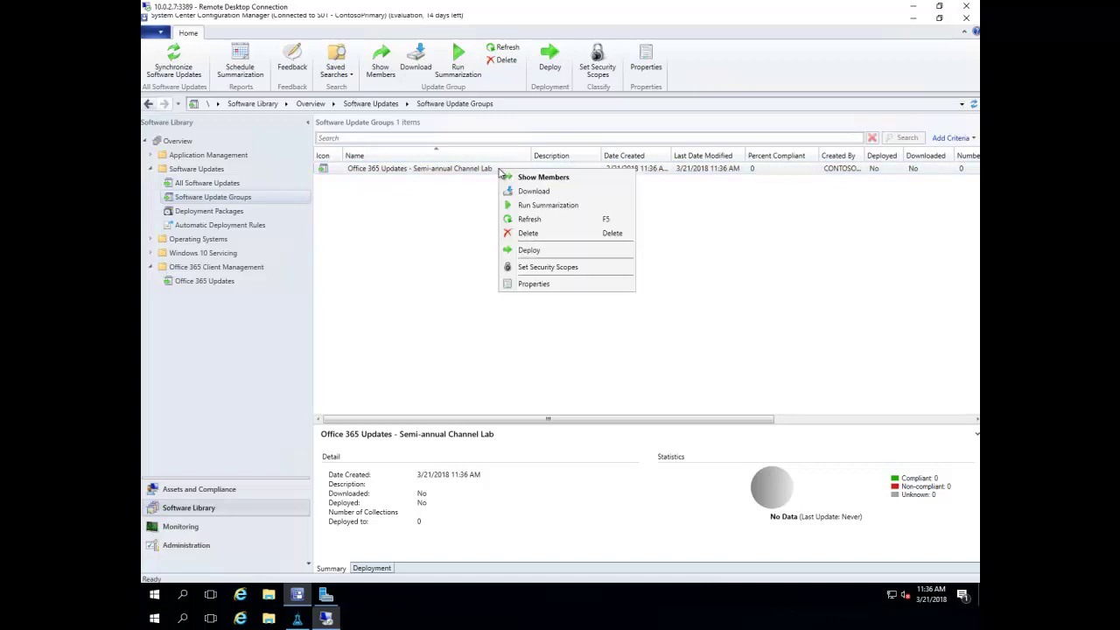
click(566, 251)
drag(670, 192, 491, 198)
text(Semi-annual Channel)
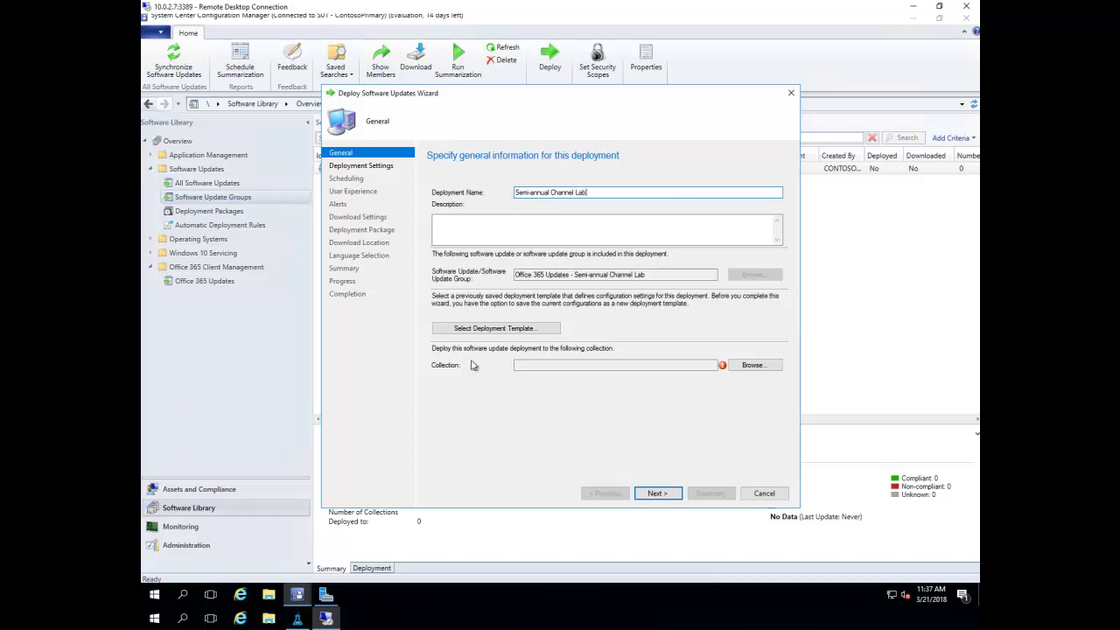
Step: Target the Human Resources device collection and continue to the deployment settings
click(768, 365)
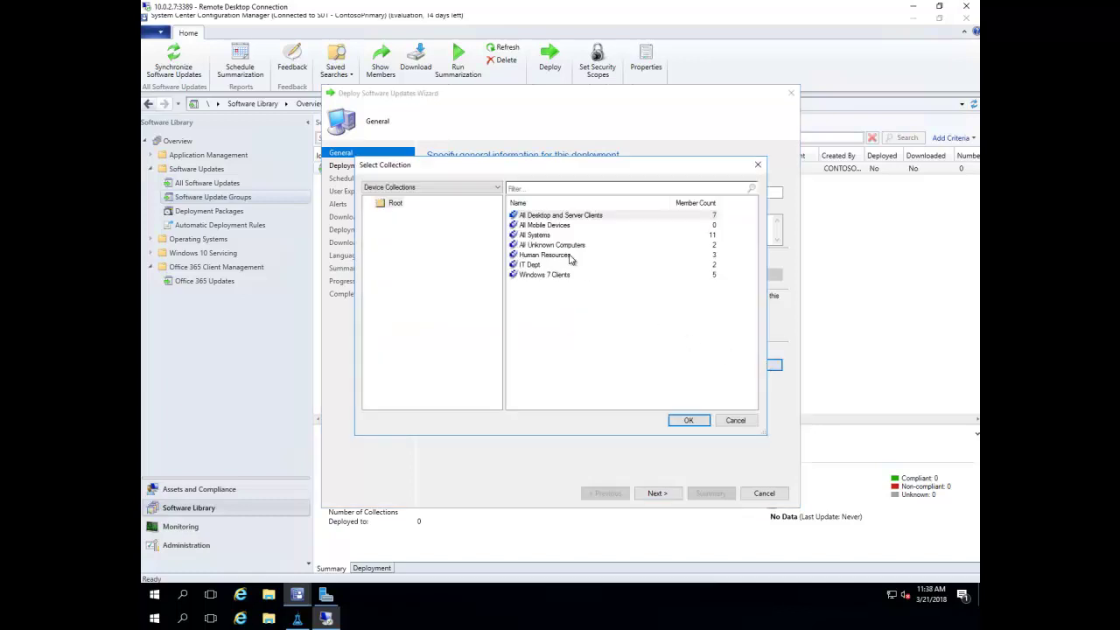
click(575, 256)
click(688, 420)
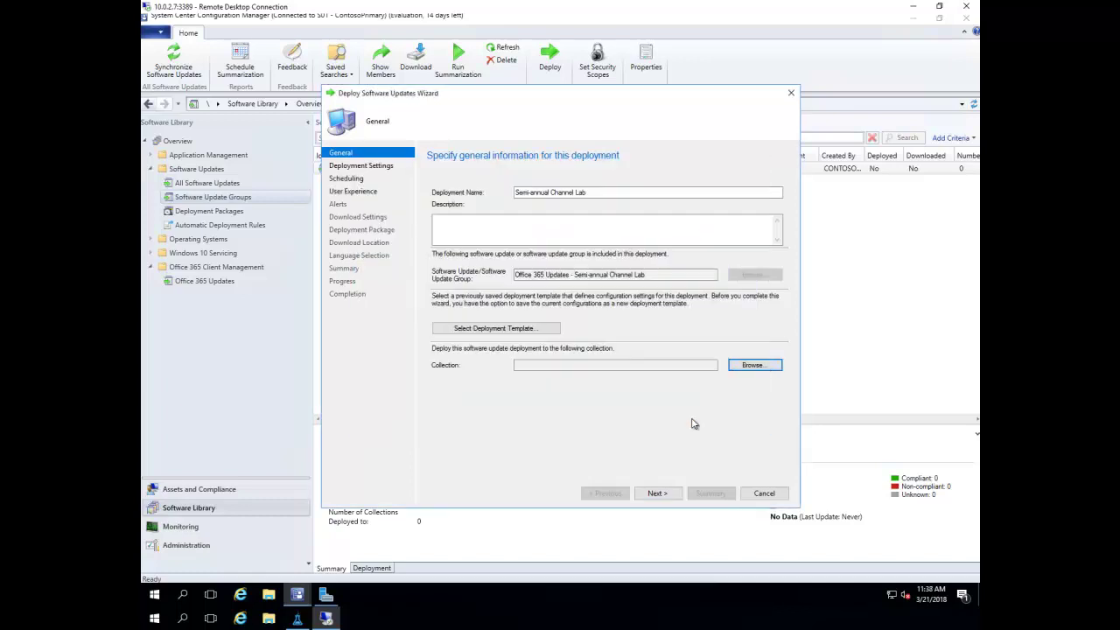
click(663, 495)
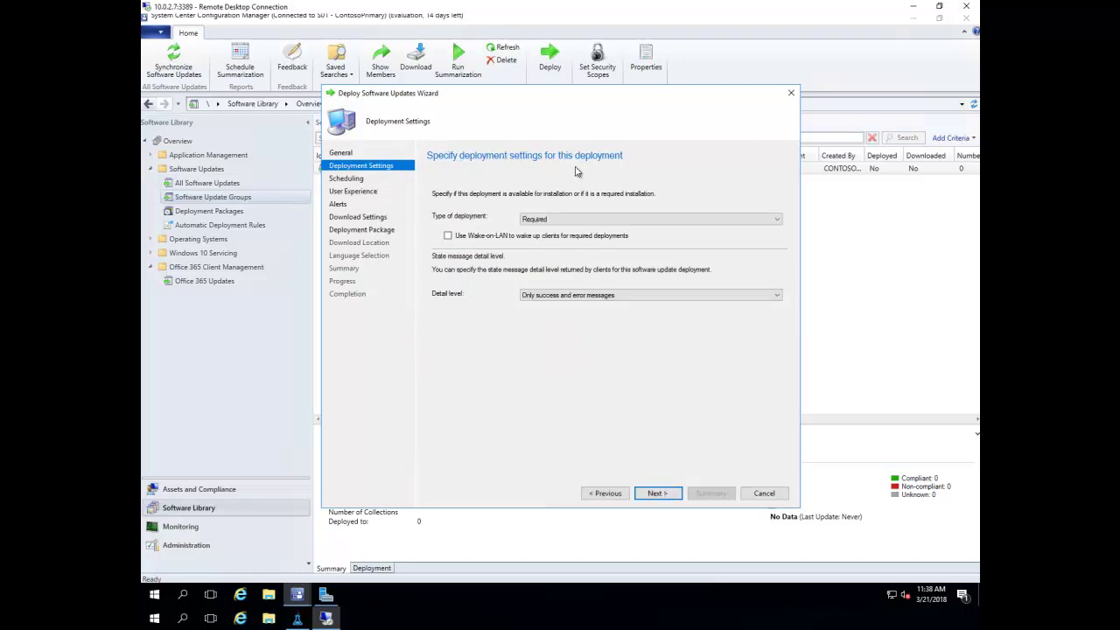
Step: Set the type of deployment to Available and continue to the scheduling page
click(777, 220)
click(769, 237)
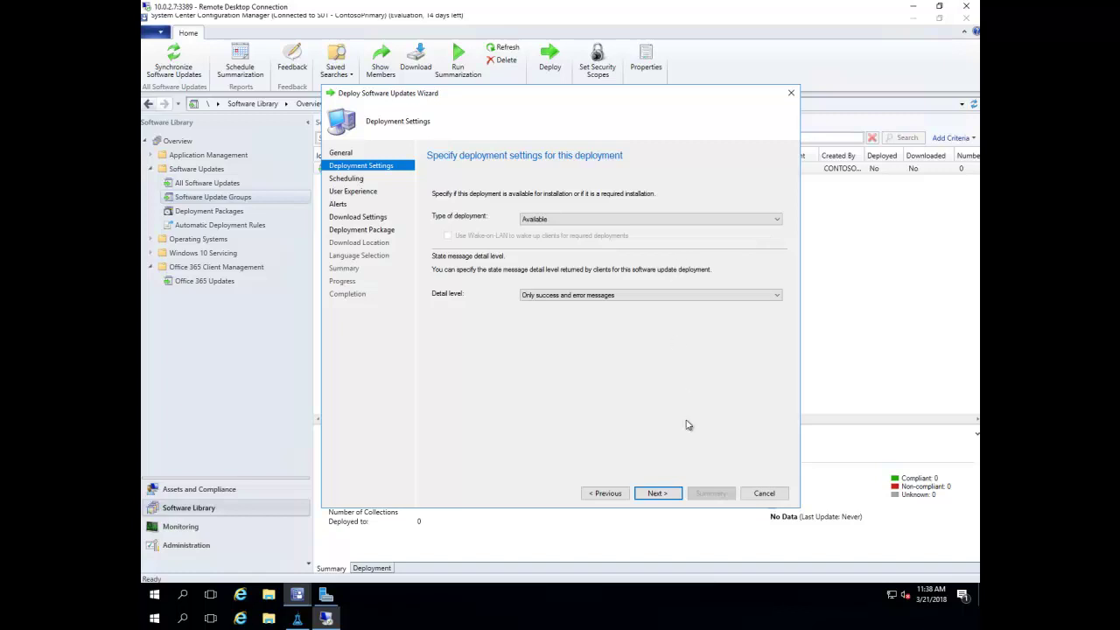
click(667, 494)
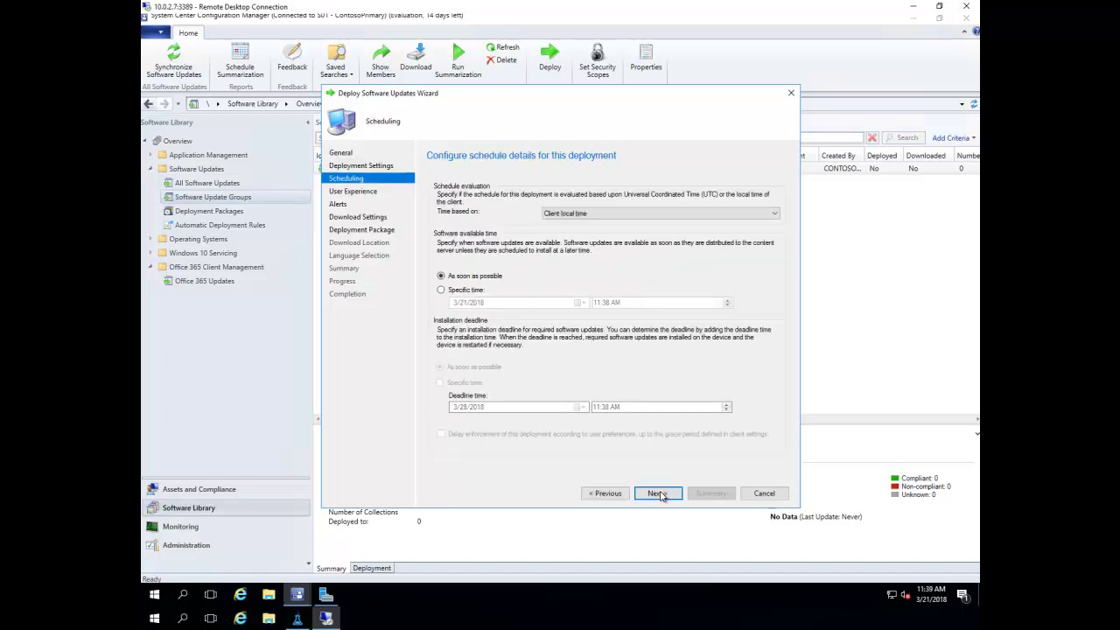
Step: Keep the default scheduling, user experience and alert options, and let neighbor or default boundary group clients download updates from the distribution point and install
click(657, 494)
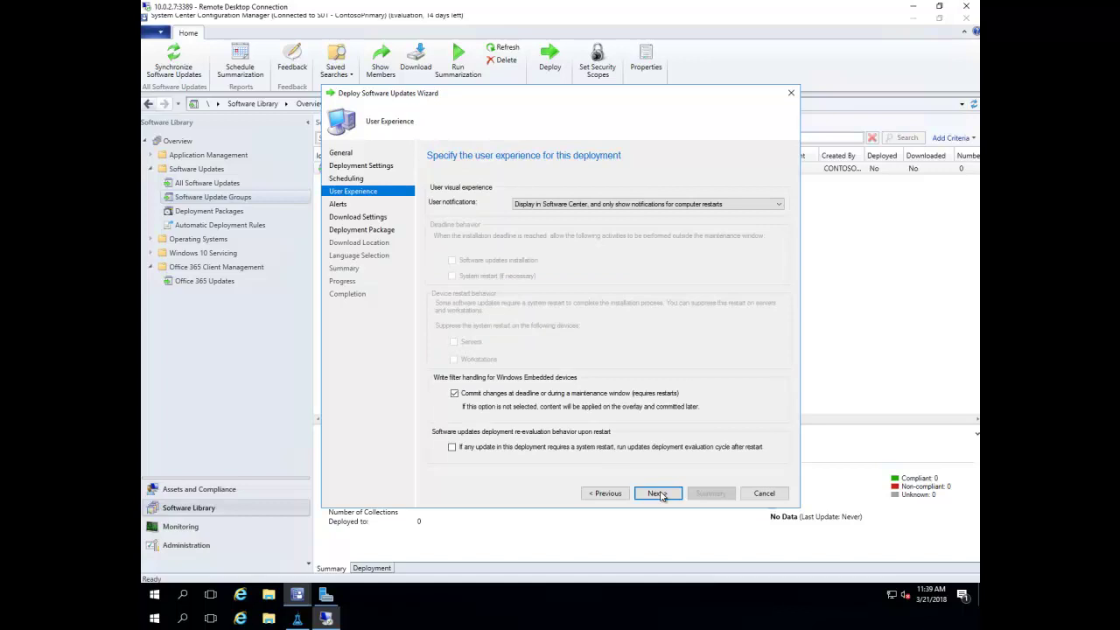
click(657, 494)
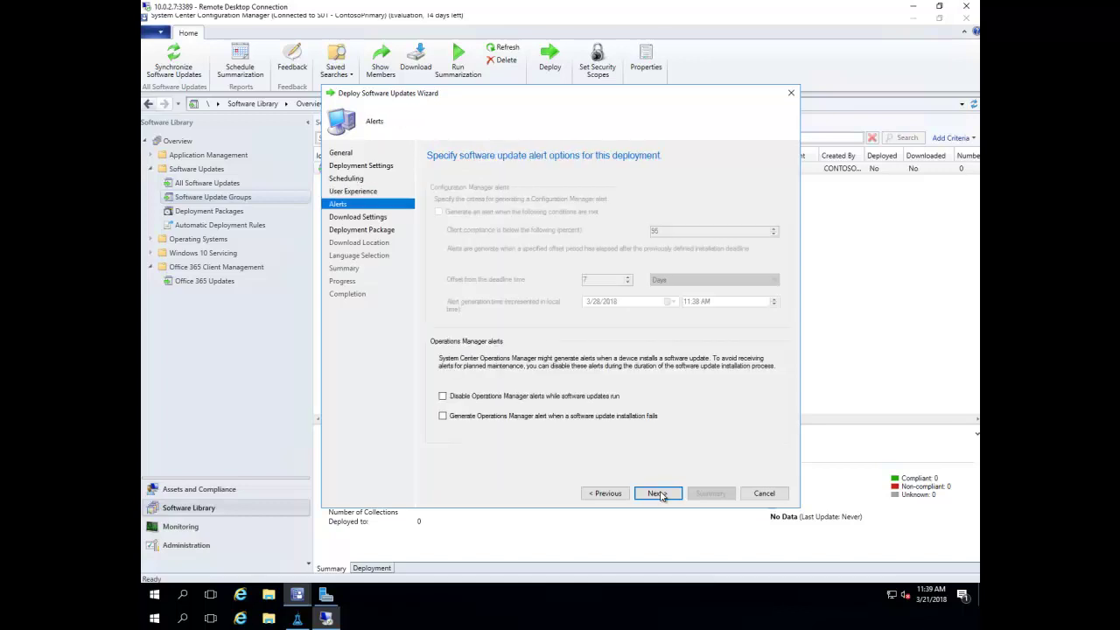
click(657, 494)
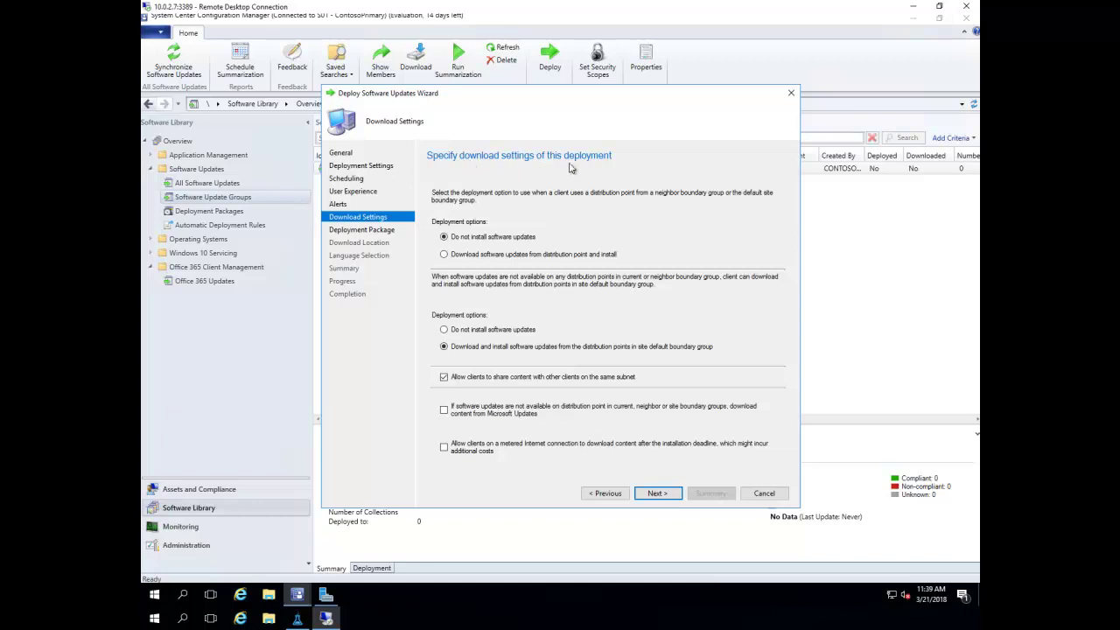
click(444, 254)
click(662, 492)
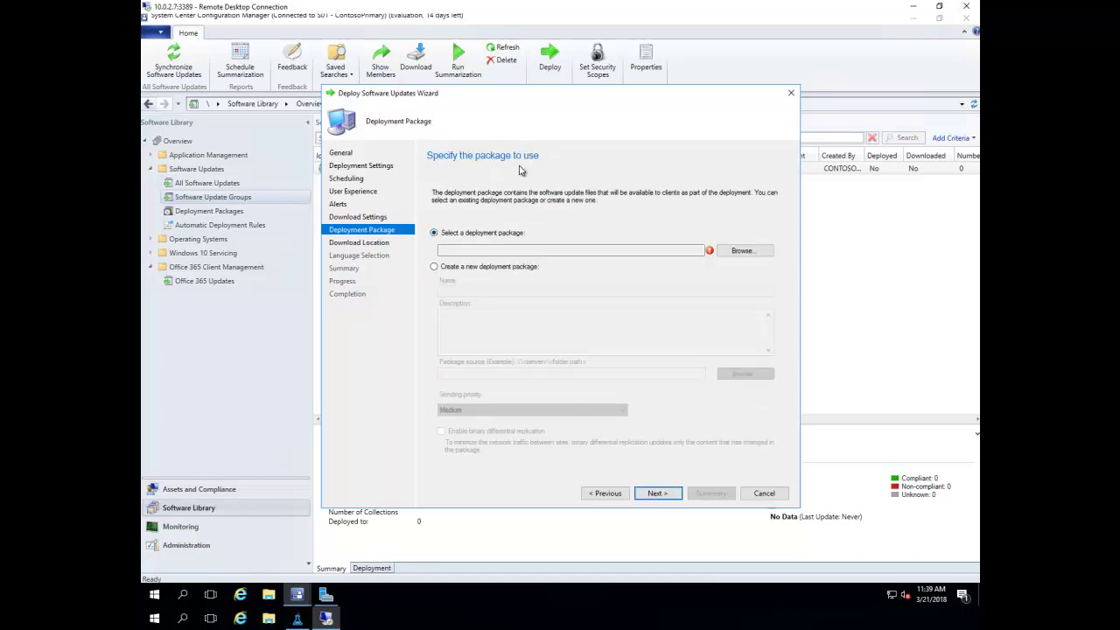
Step: Use the existing package Office 365 Updates - Semi-annual Channel with English update files downloaded from the Internet, and continue to the summary
click(757, 252)
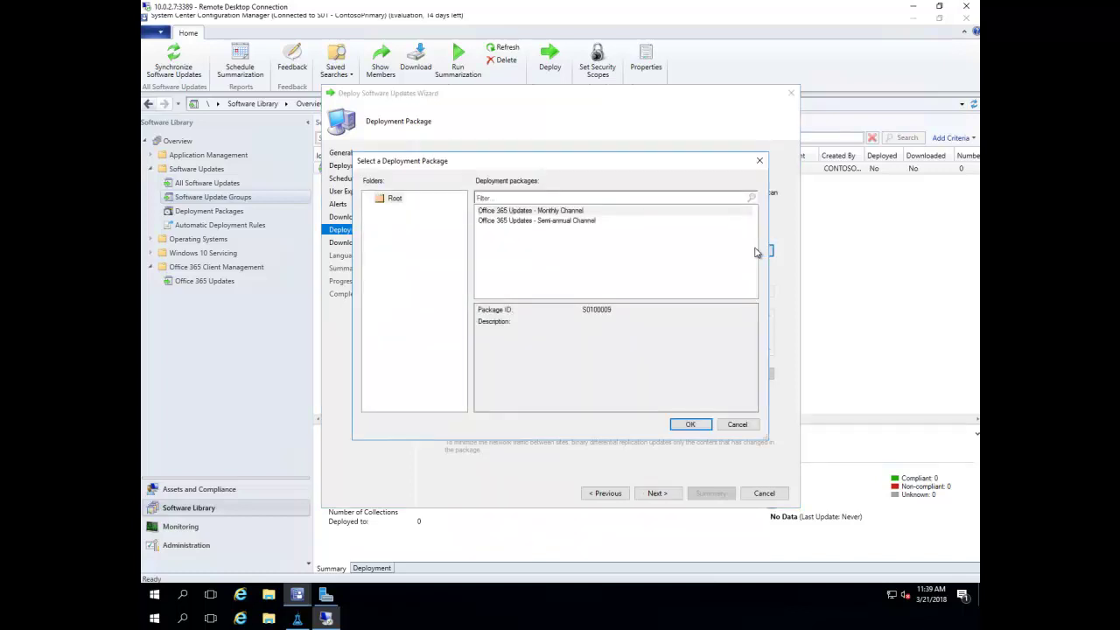
click(577, 221)
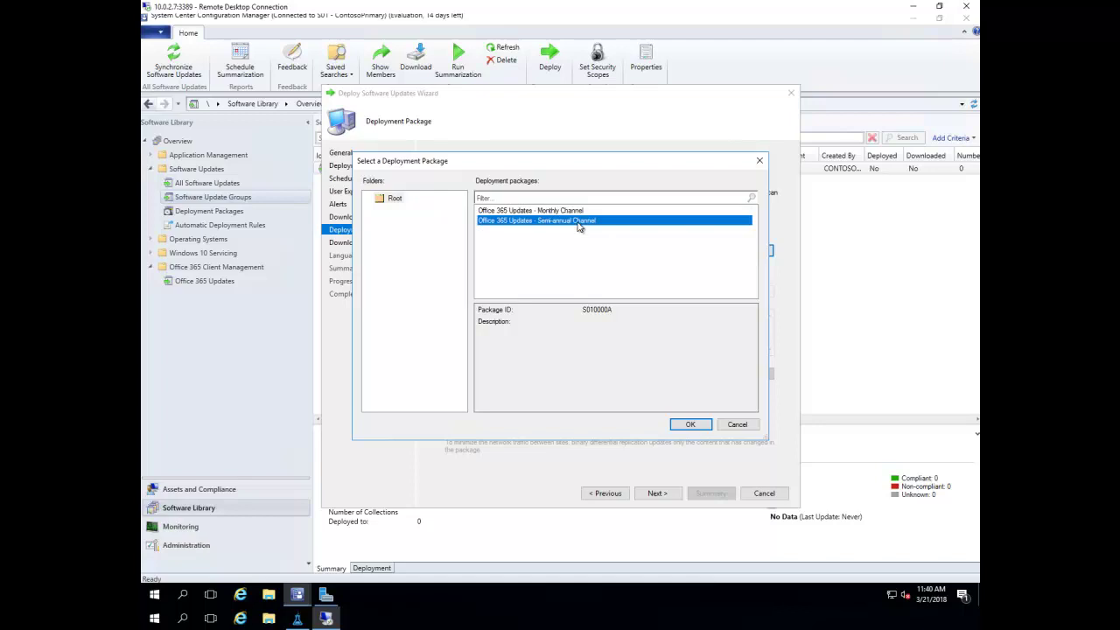
click(689, 424)
click(663, 495)
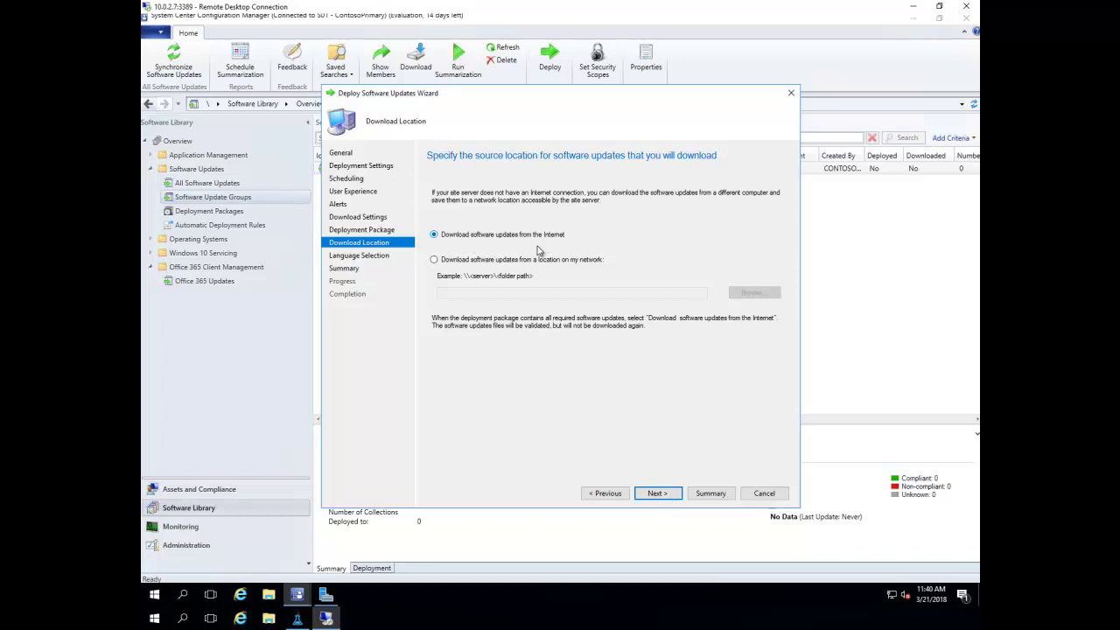
click(668, 498)
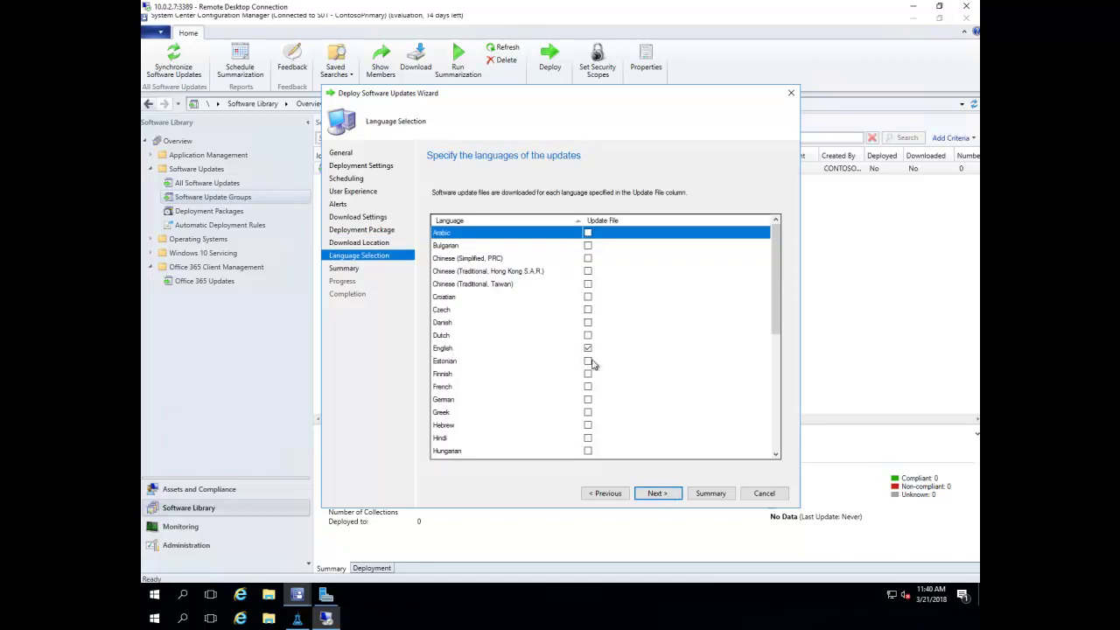
click(664, 496)
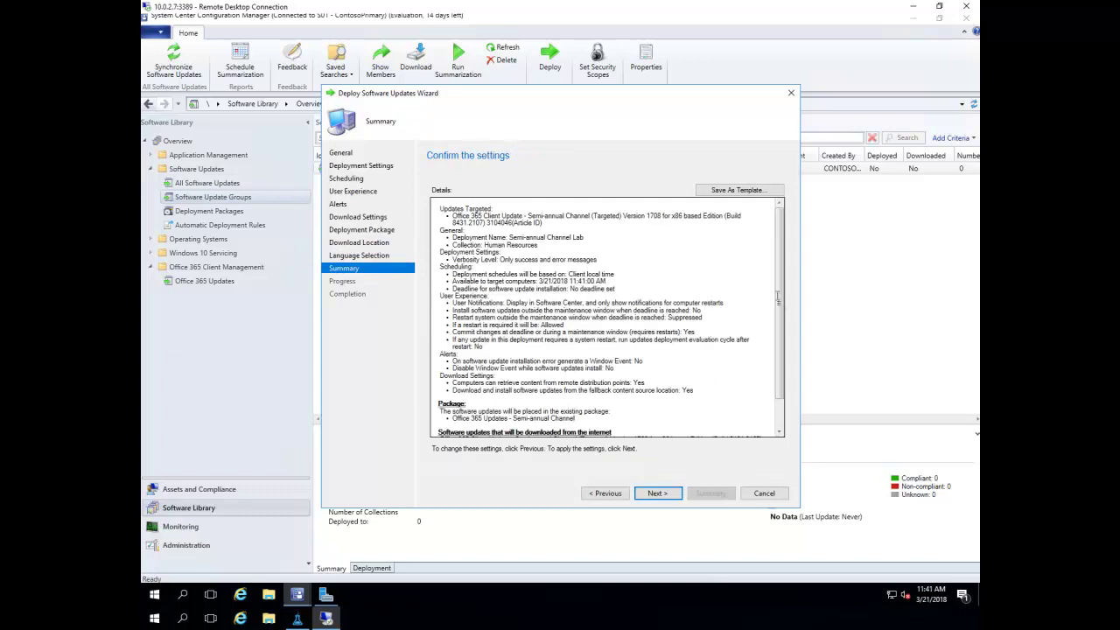
Step: Review the deployment summary, complete the Semi-annual Channel Lab deployment, and close the wizard
drag(783, 310, 781, 365)
click(657, 493)
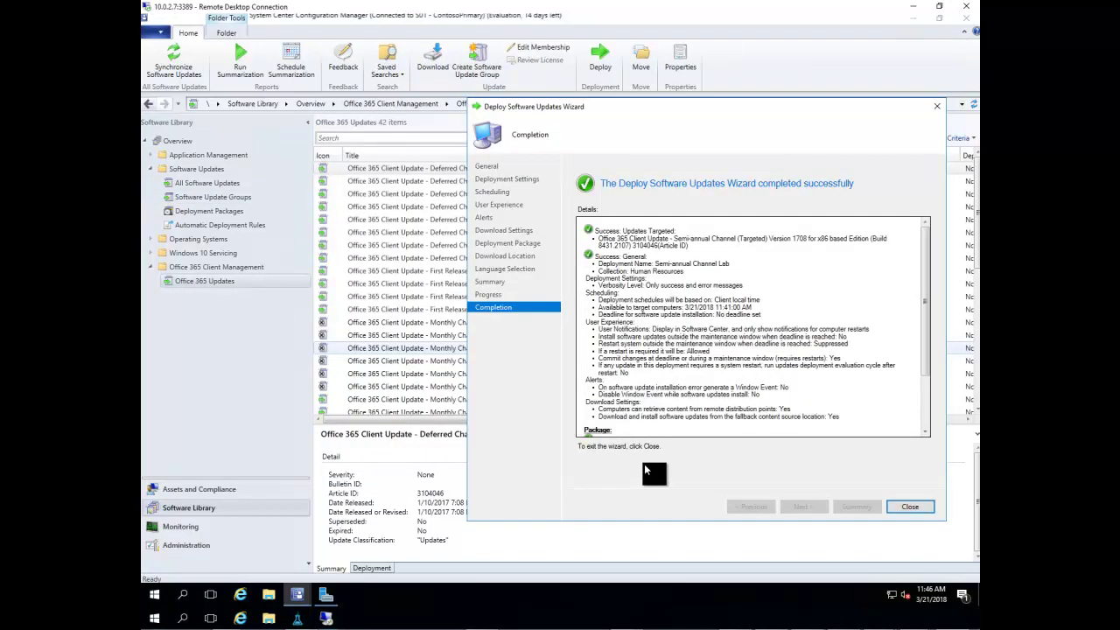
click(910, 507)
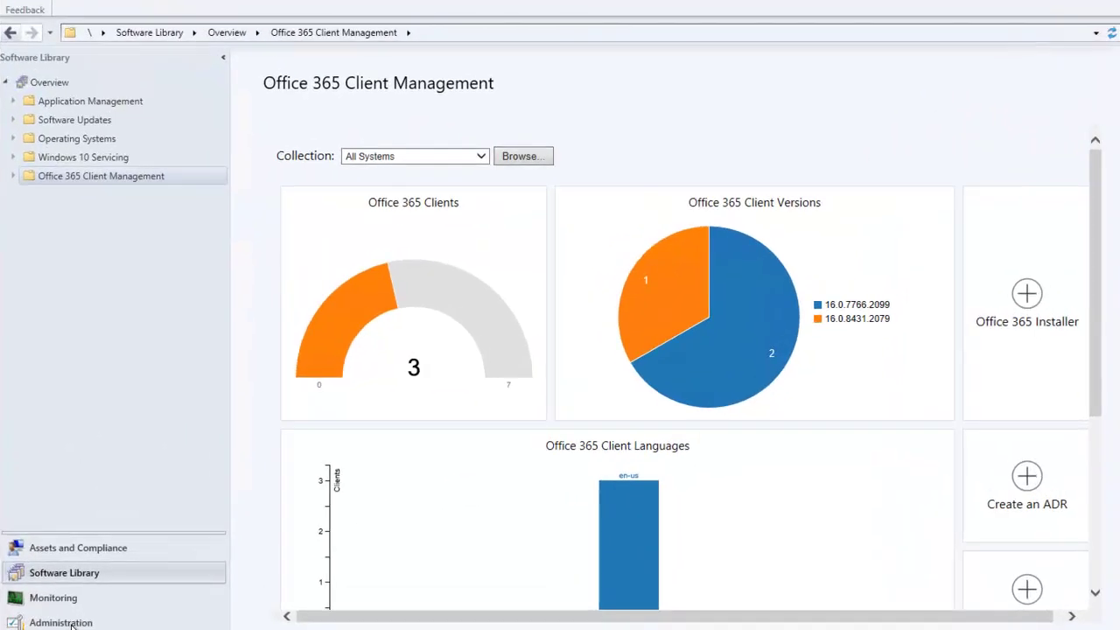
Step: Open the hardware inventory classes from the Default Client Settings in the Administration workspace
click(61, 622)
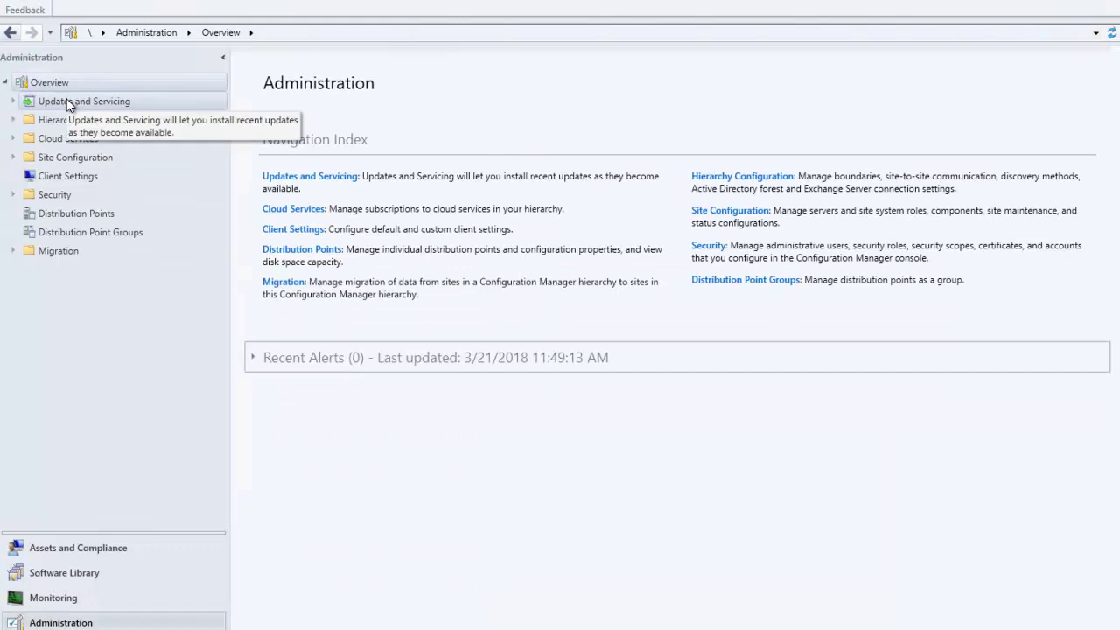
click(91, 180)
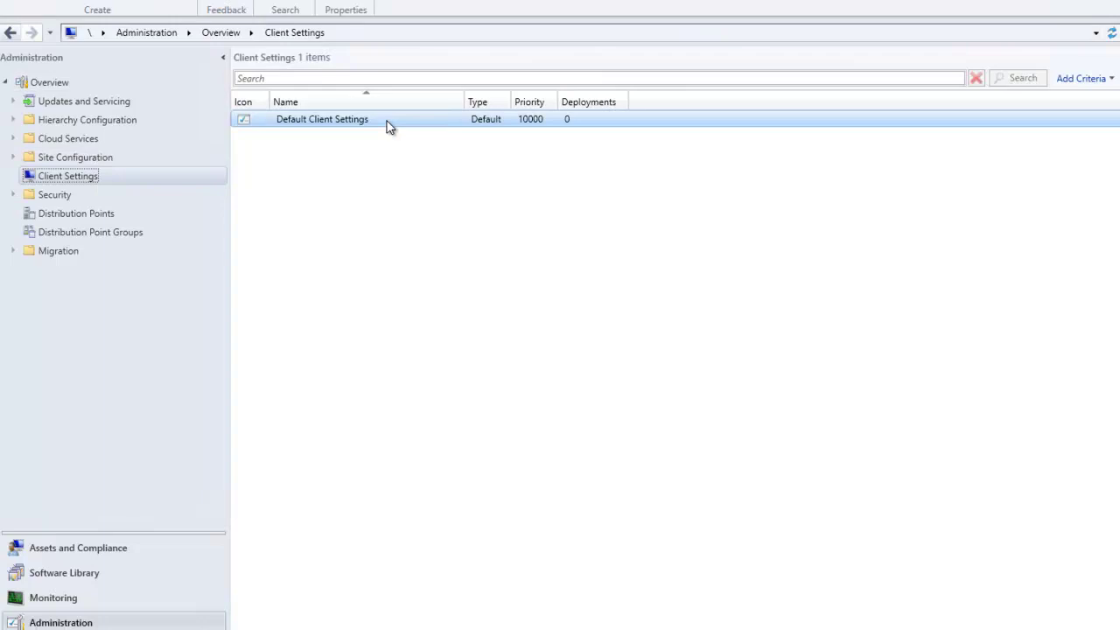
right_click(389, 126)
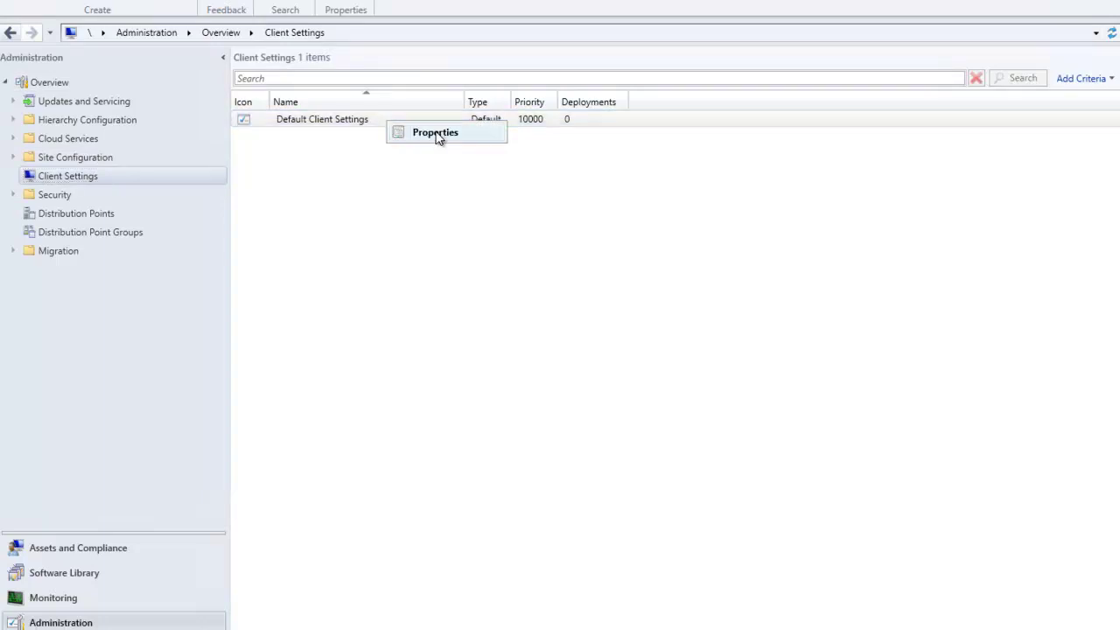
click(470, 132)
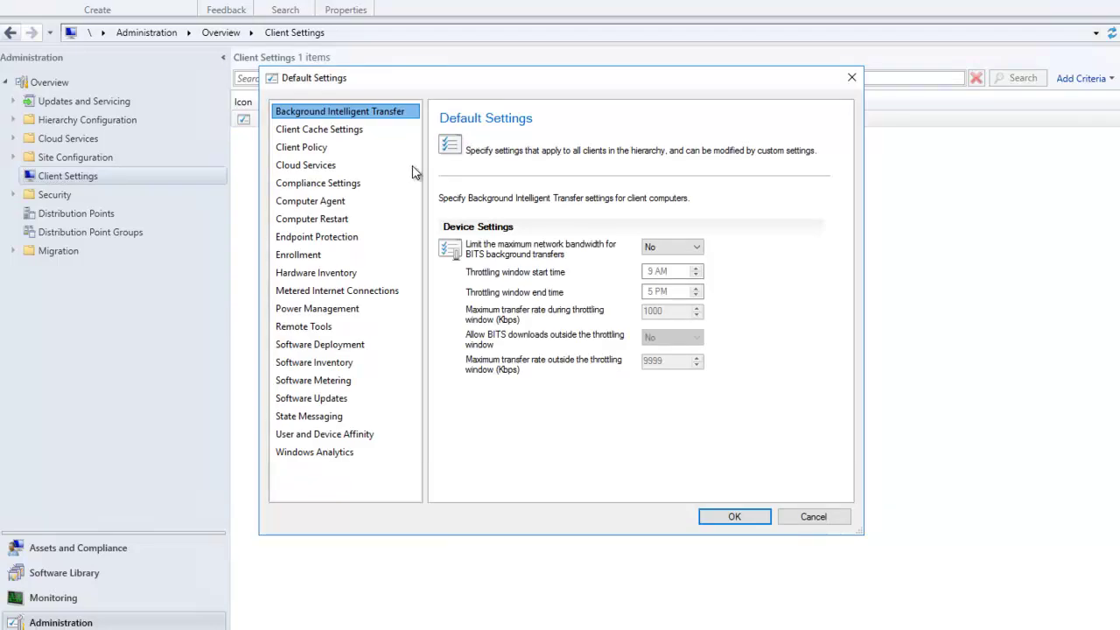
click(341, 276)
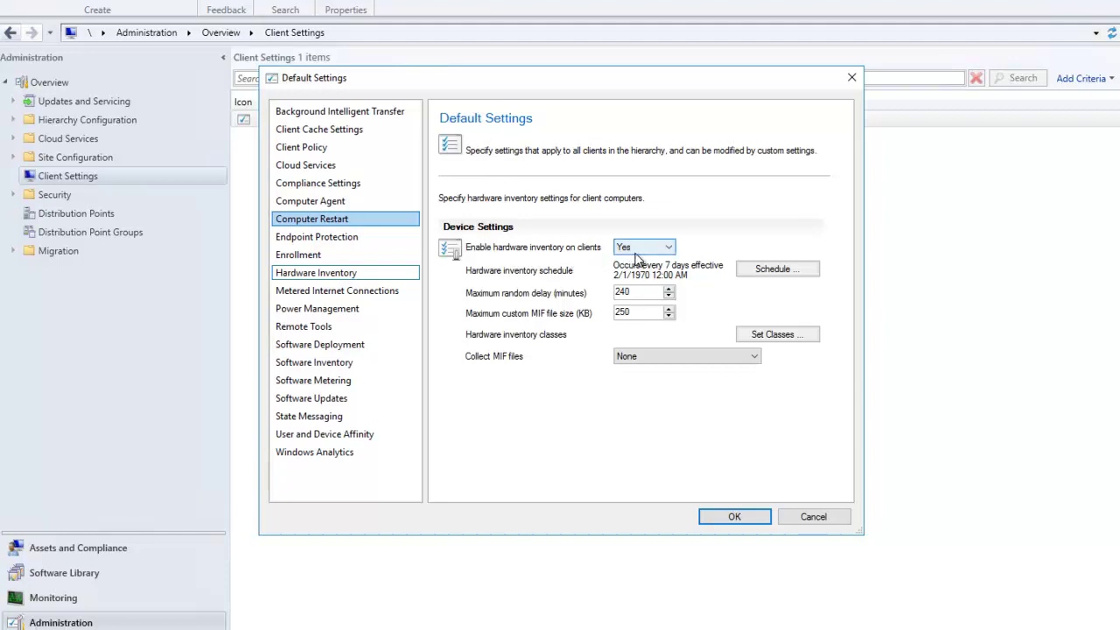
click(799, 338)
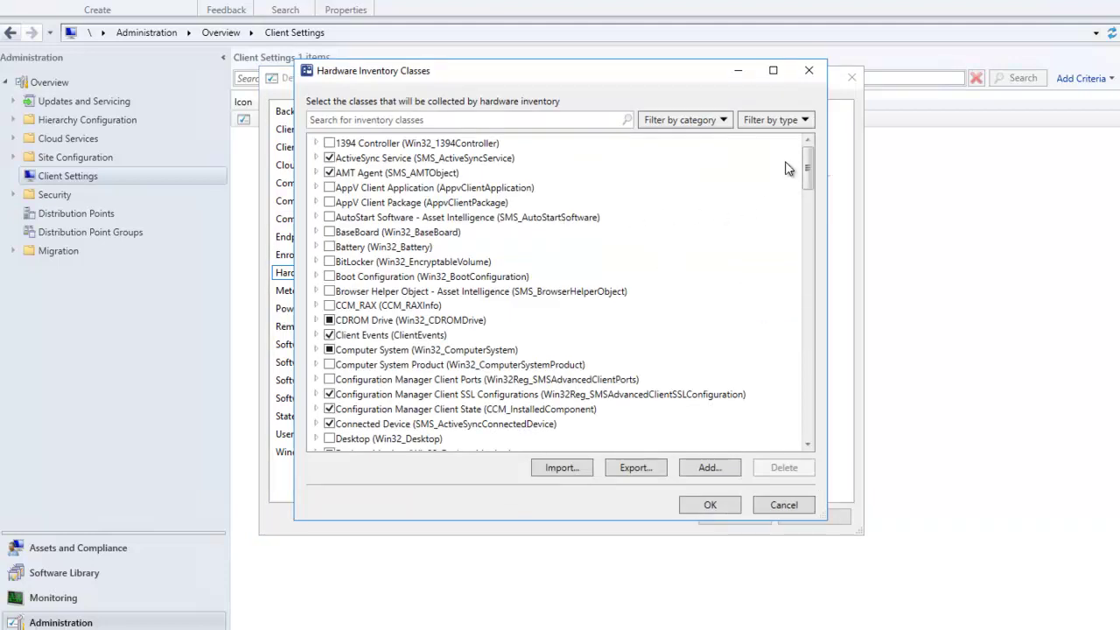
Step: Check the Office 365 ProPlus Configurations class in the hardware inventory list, and accept the classes and the default client settings
scroll(480, 265, down, 3)
scroll(480, 265, down, 6)
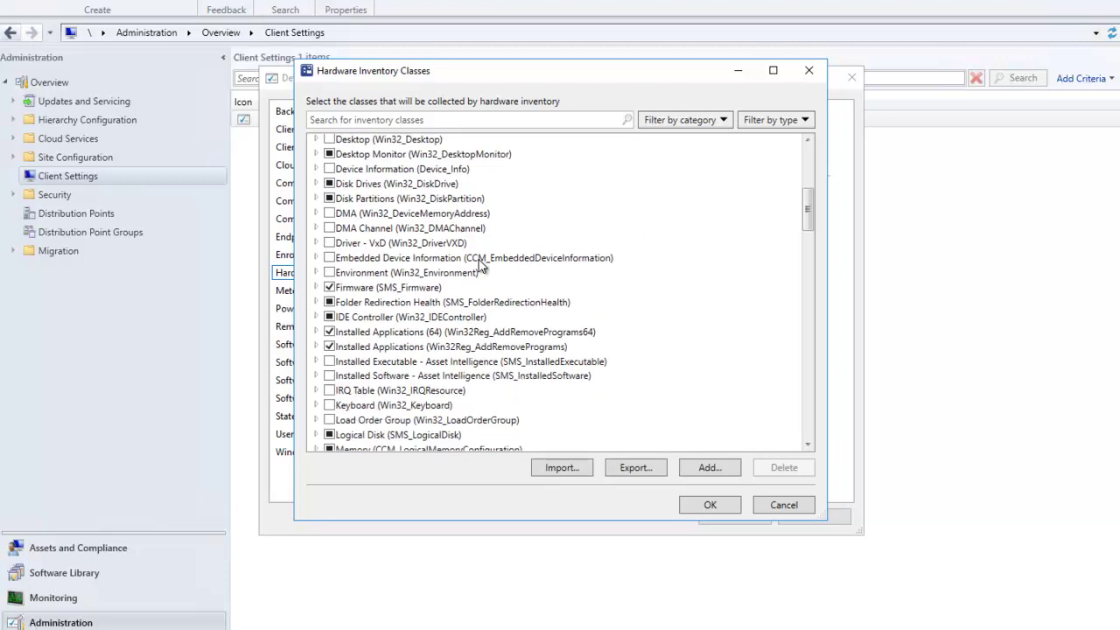
scroll(456, 273, down, 3)
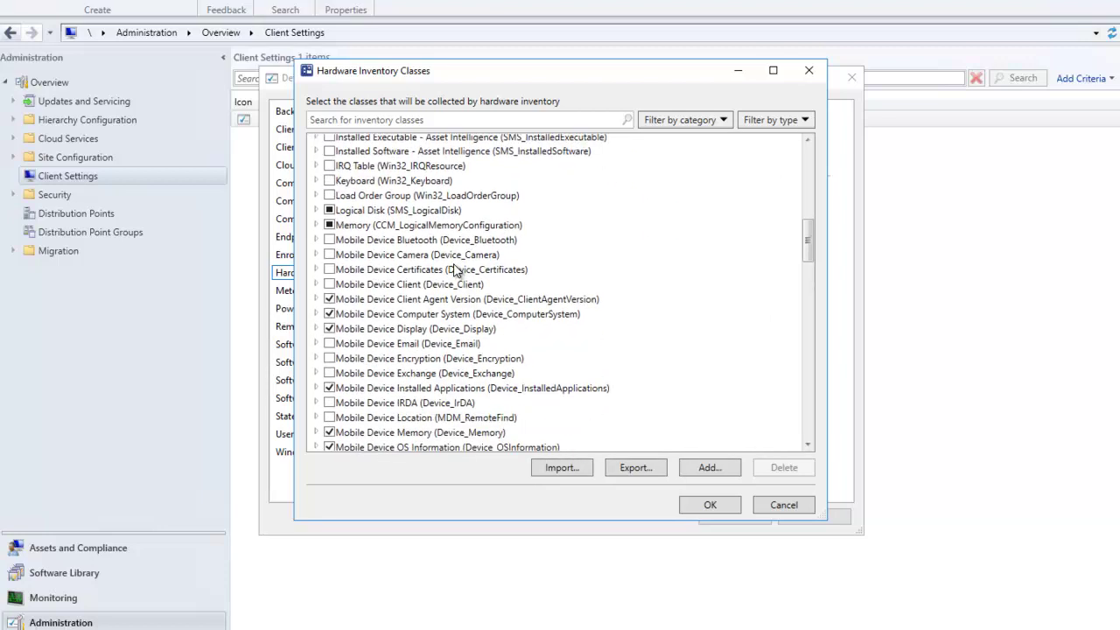
scroll(456, 273, down, 9)
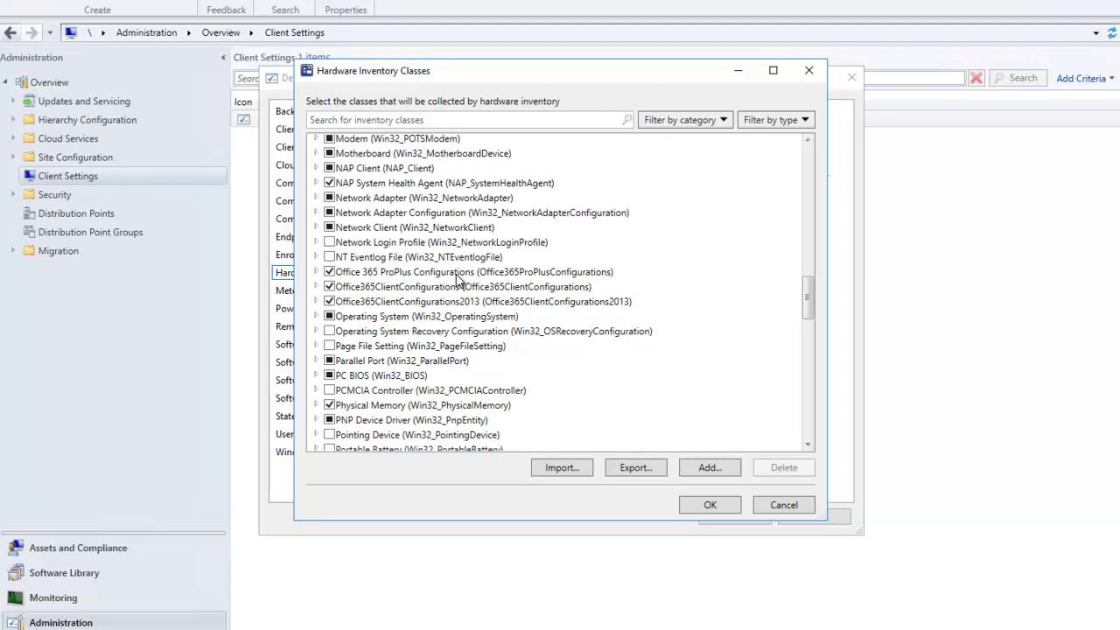
click(521, 275)
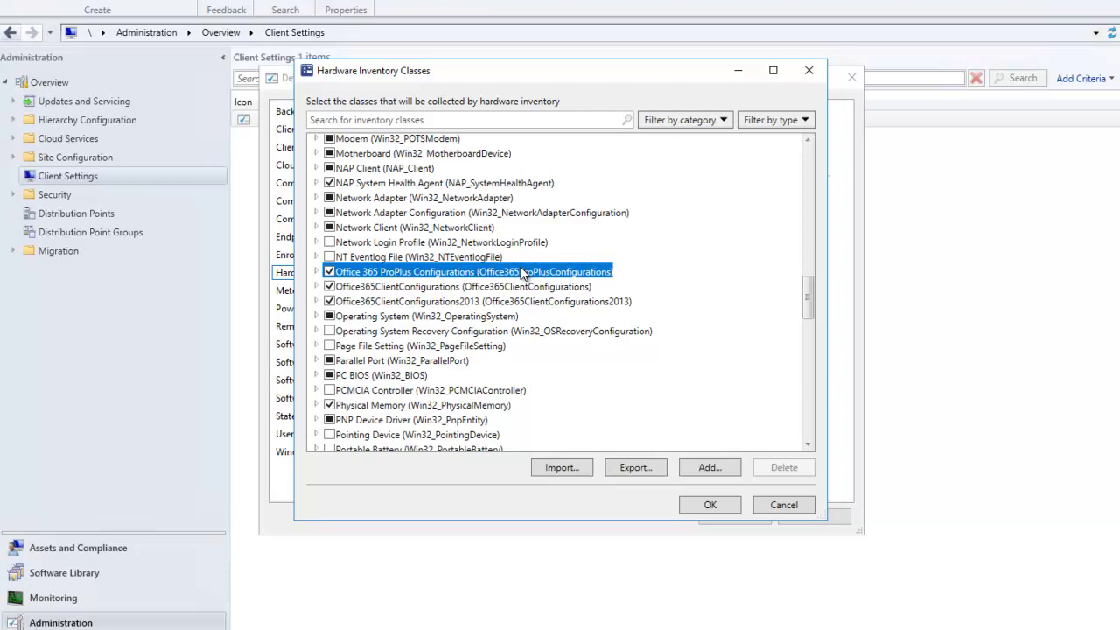
click(713, 505)
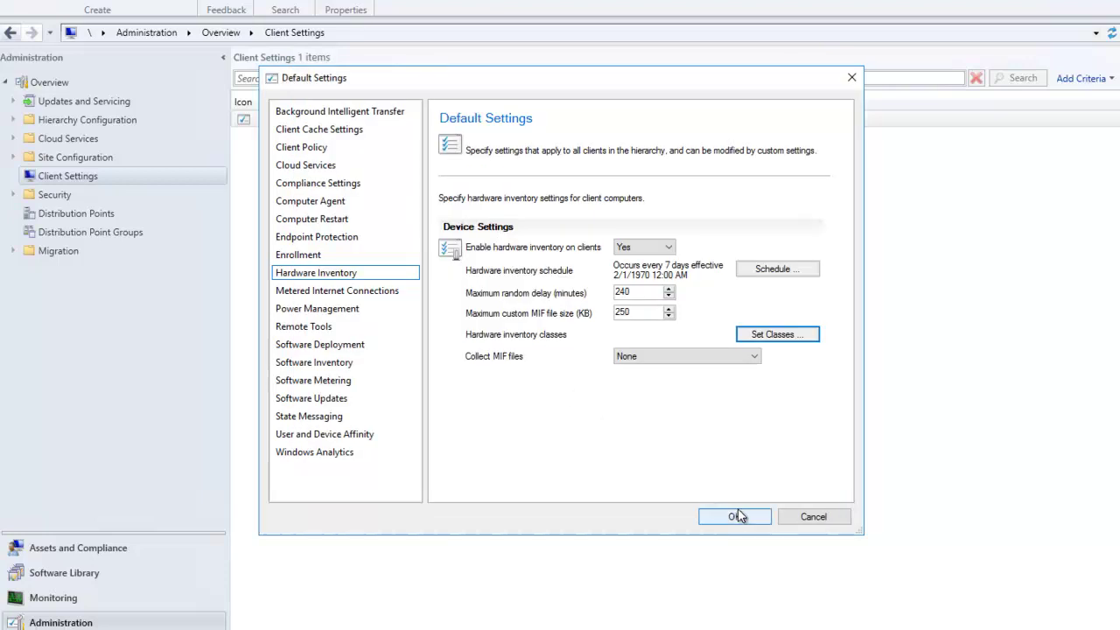
click(738, 516)
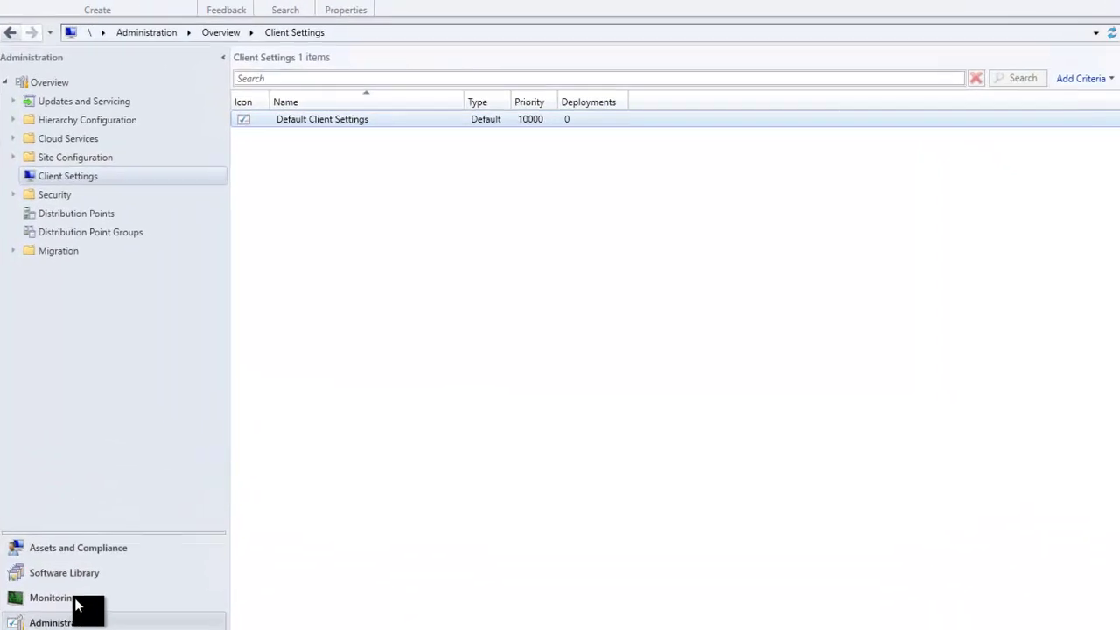
Step: Show the reports in the Office 365 Client Configurations category of the Monitoring workspace
click(76, 602)
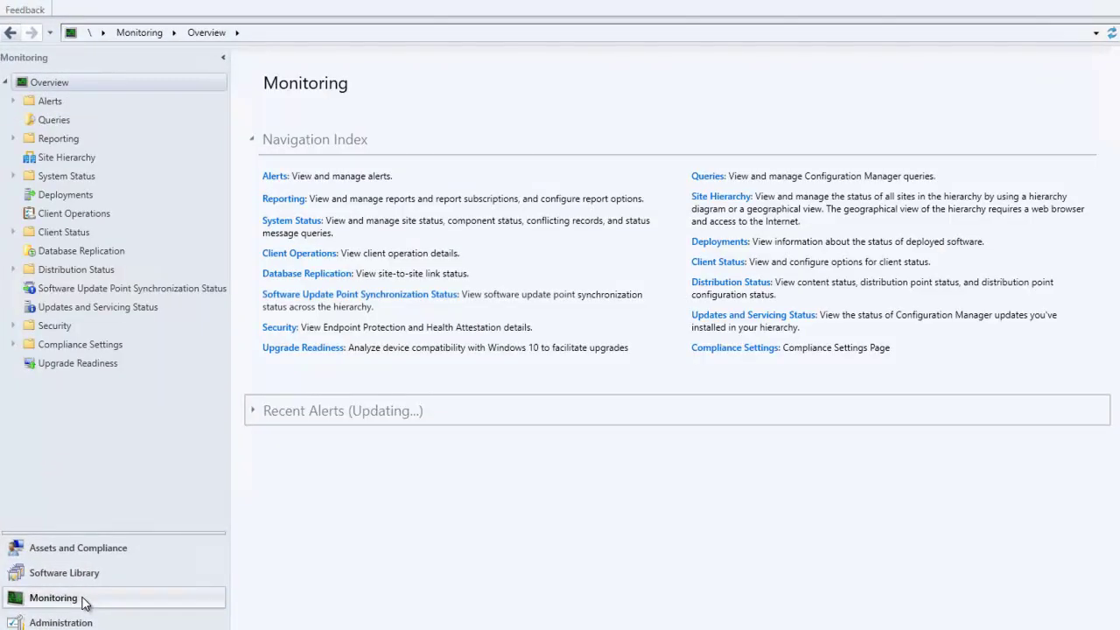
click(14, 139)
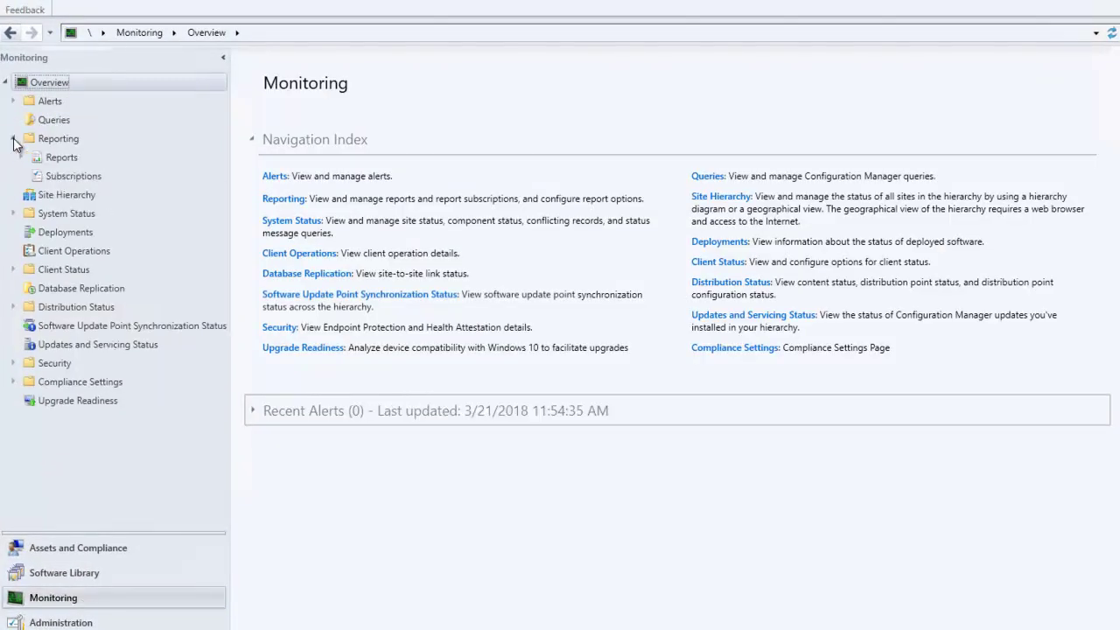
click(21, 157)
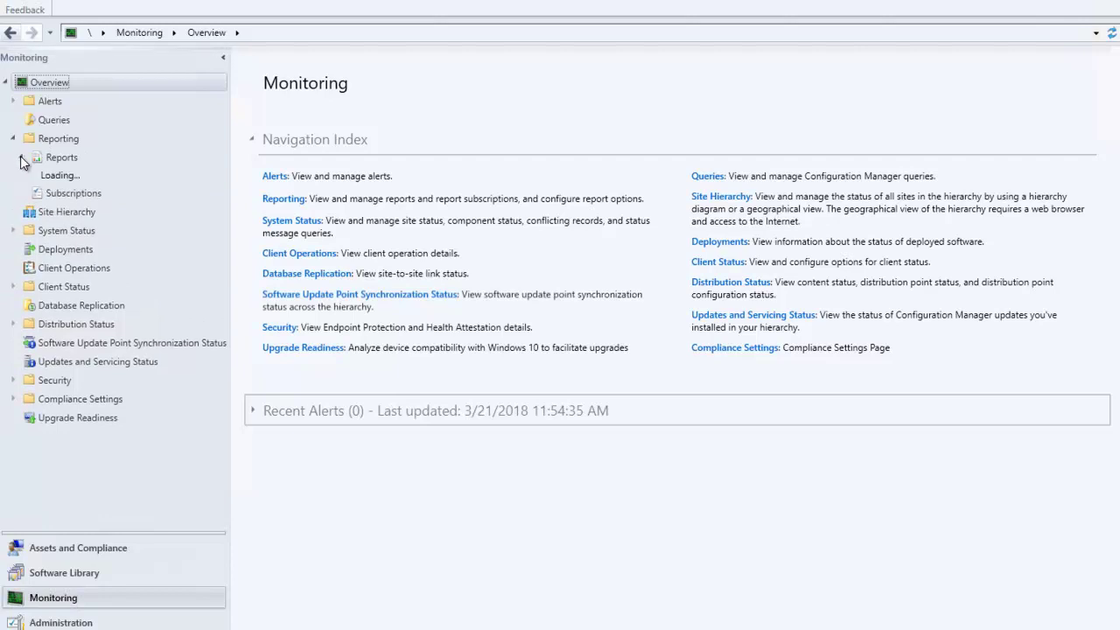
scroll(58, 254, down, 3)
scroll(58, 251, down, 2)
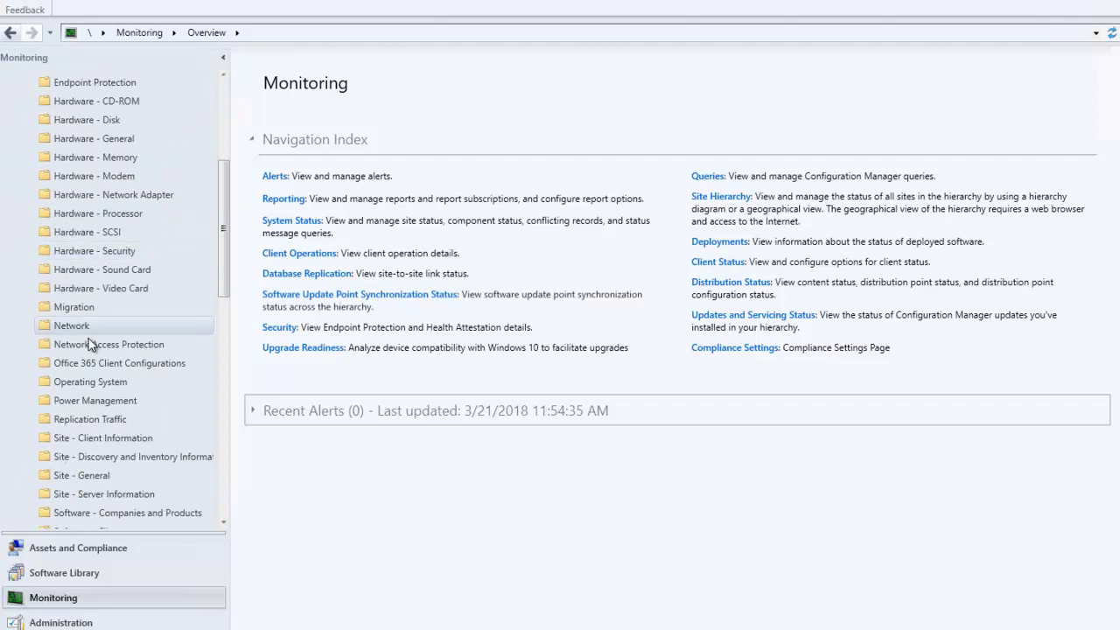
click(193, 363)
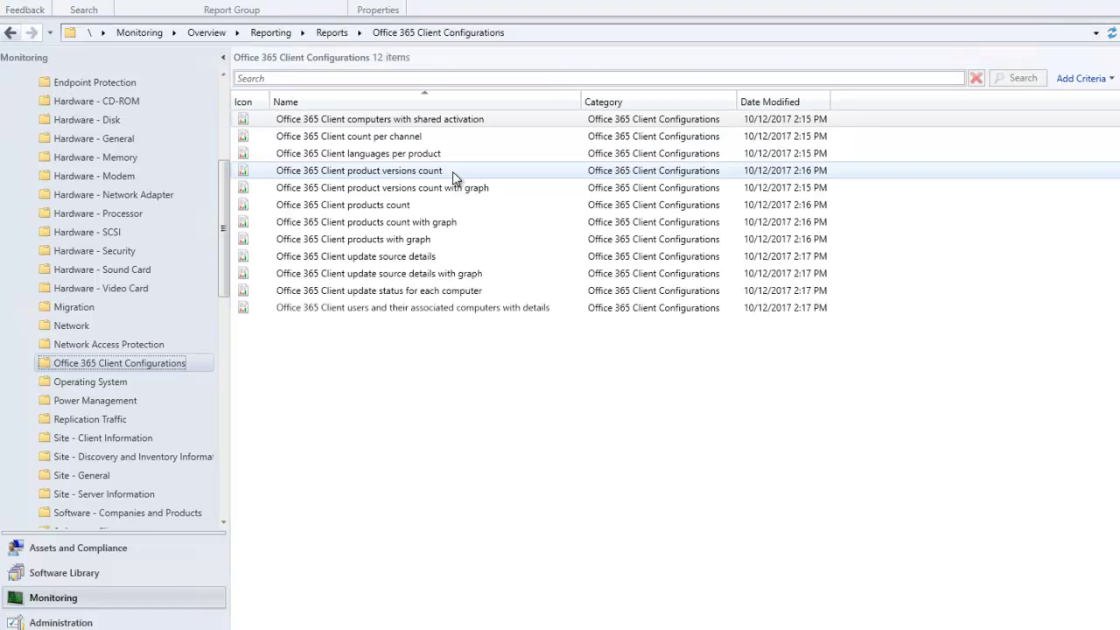
Step: Run the Office 365 Client product versions count report and set its Product parameter to Office
double_click(454, 172)
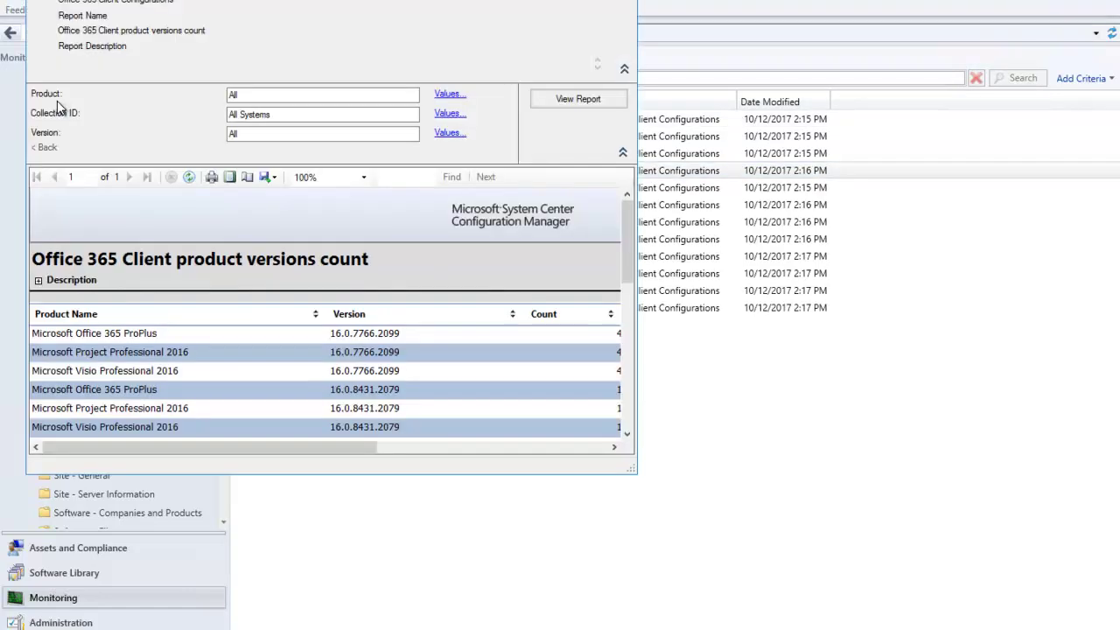
click(458, 95)
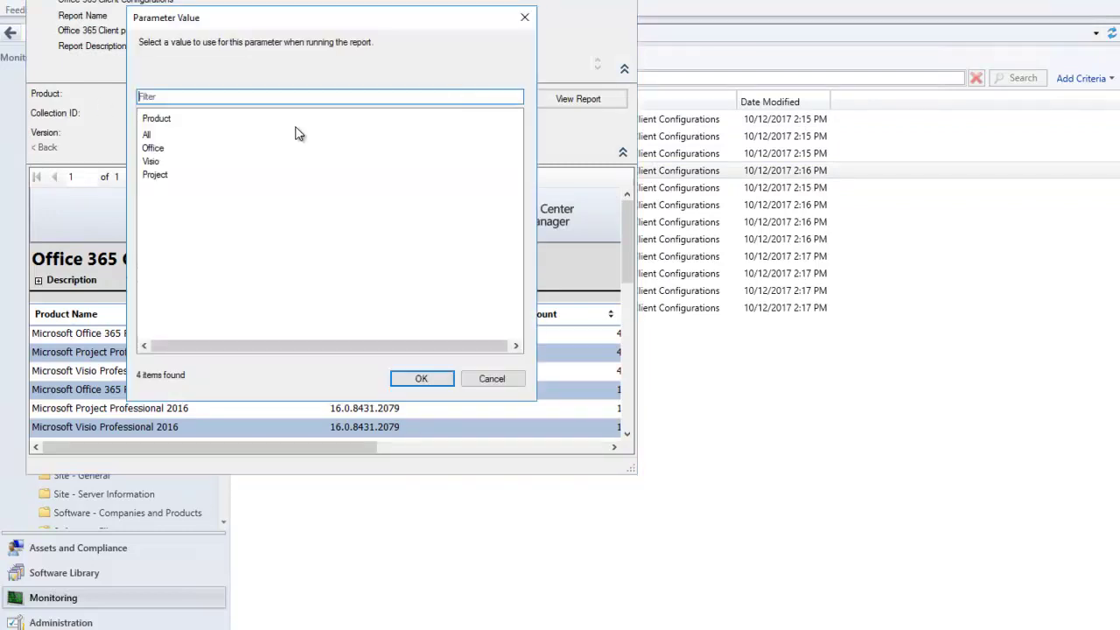
click(187, 150)
key(Return)
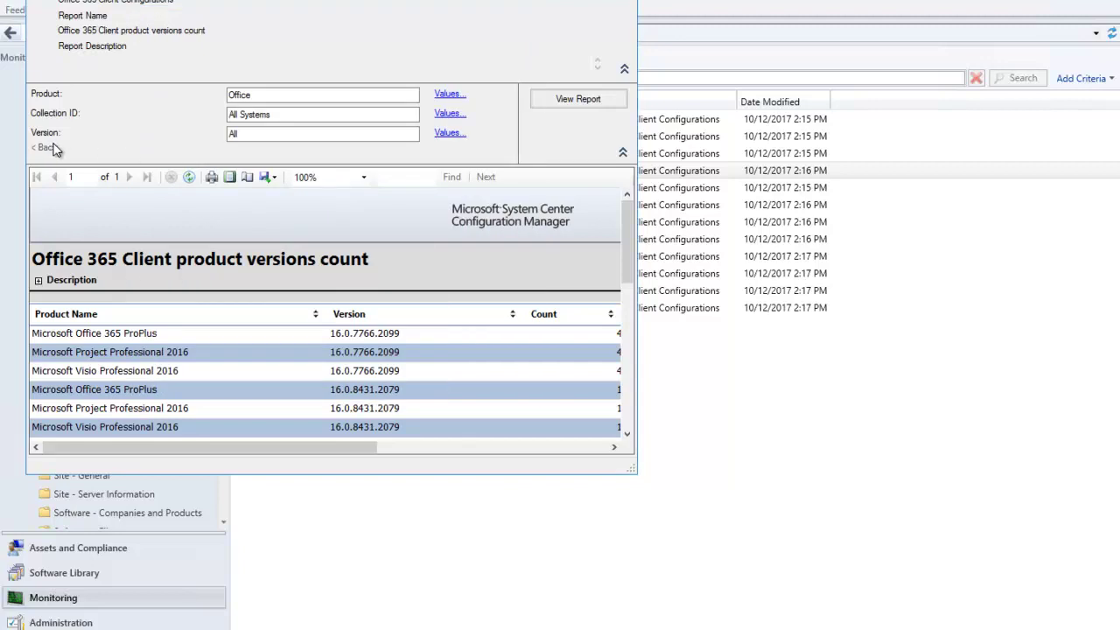
Step: Set the report's Version parameter to 16.0.7766.2099, view the filtered report, and close it
click(458, 134)
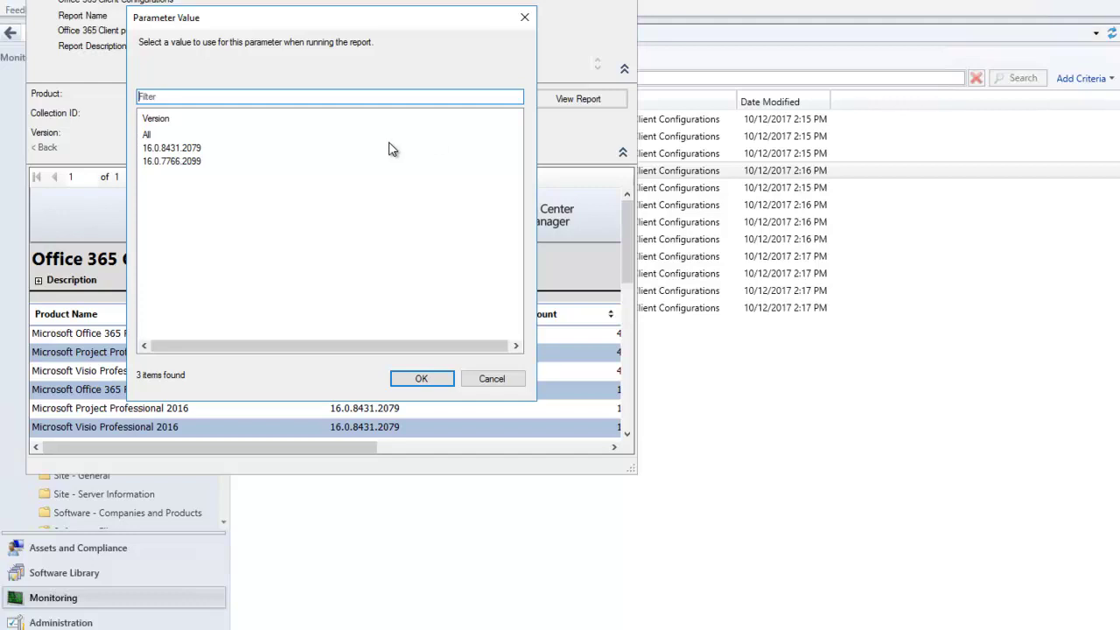
click(193, 165)
double_click(192, 163)
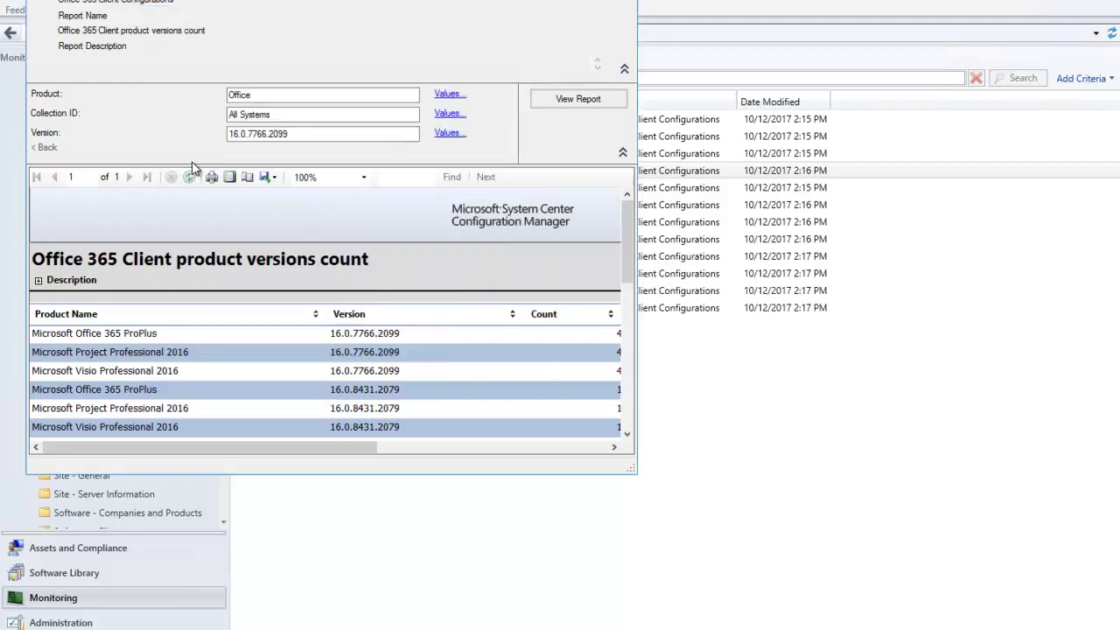
click(602, 99)
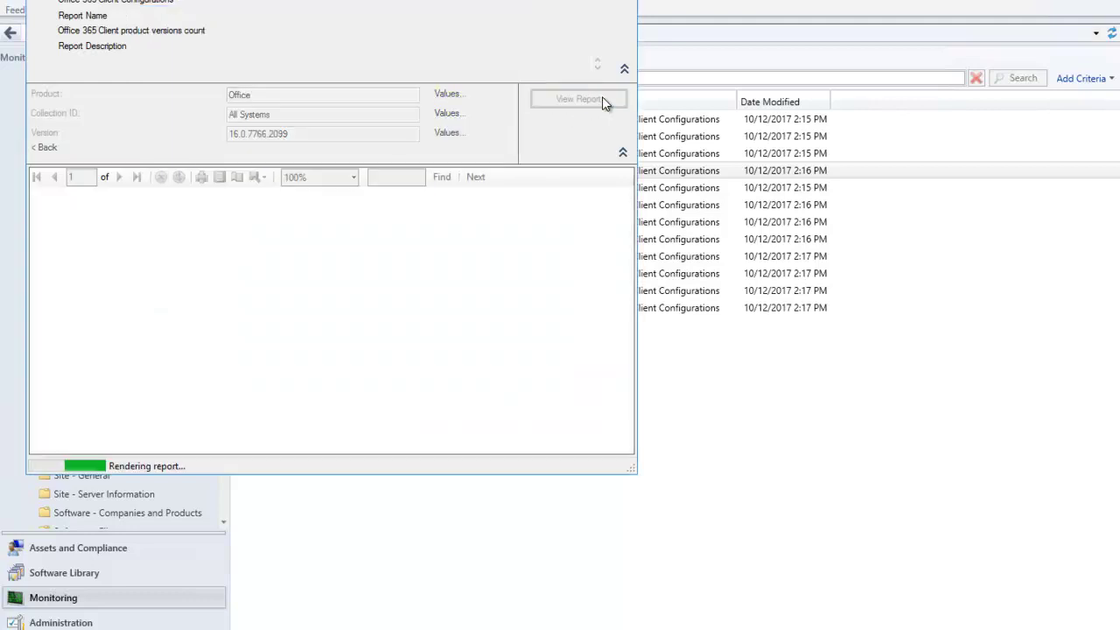
drag(647, 417, 802, 426)
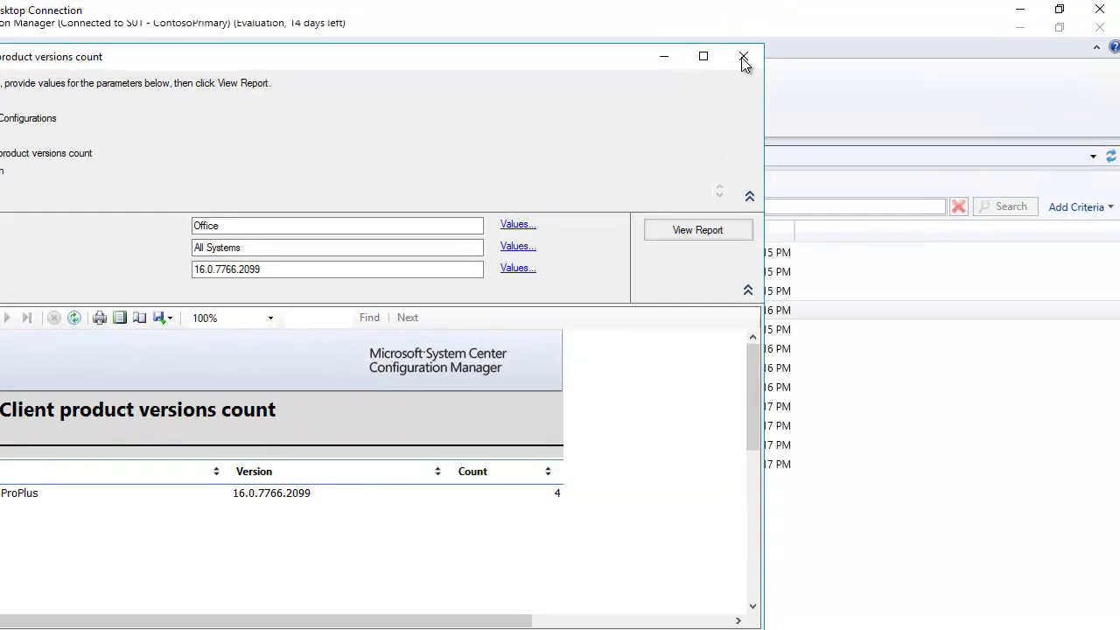
click(780, 1)
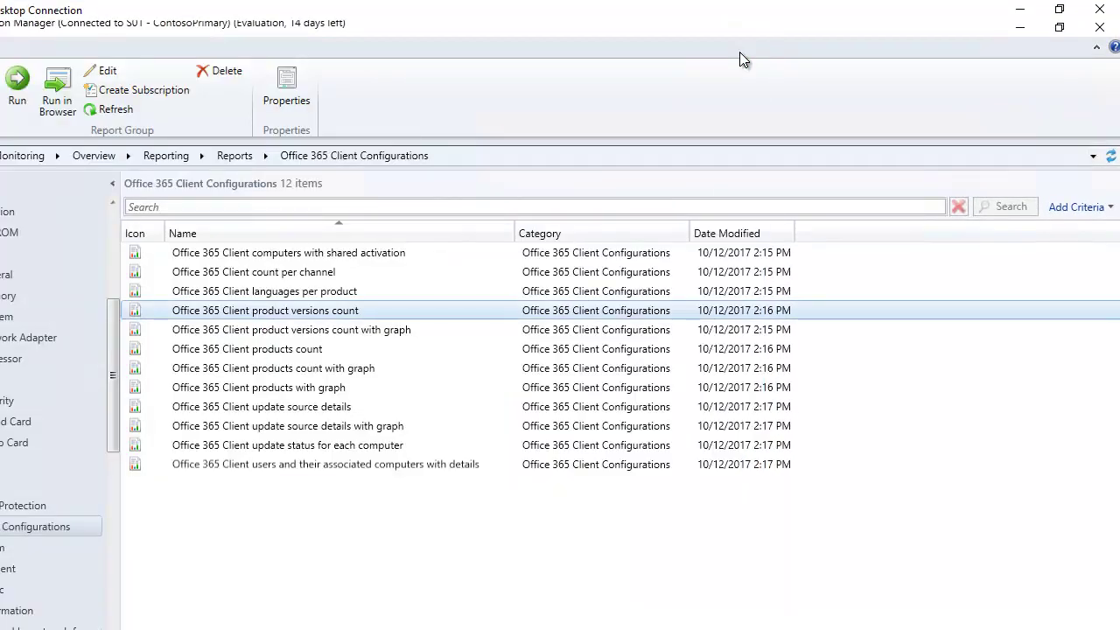
Step: Run the Office 365 Client update source details report, view it with Updates Enabled set to False, and close it
click(359, 407)
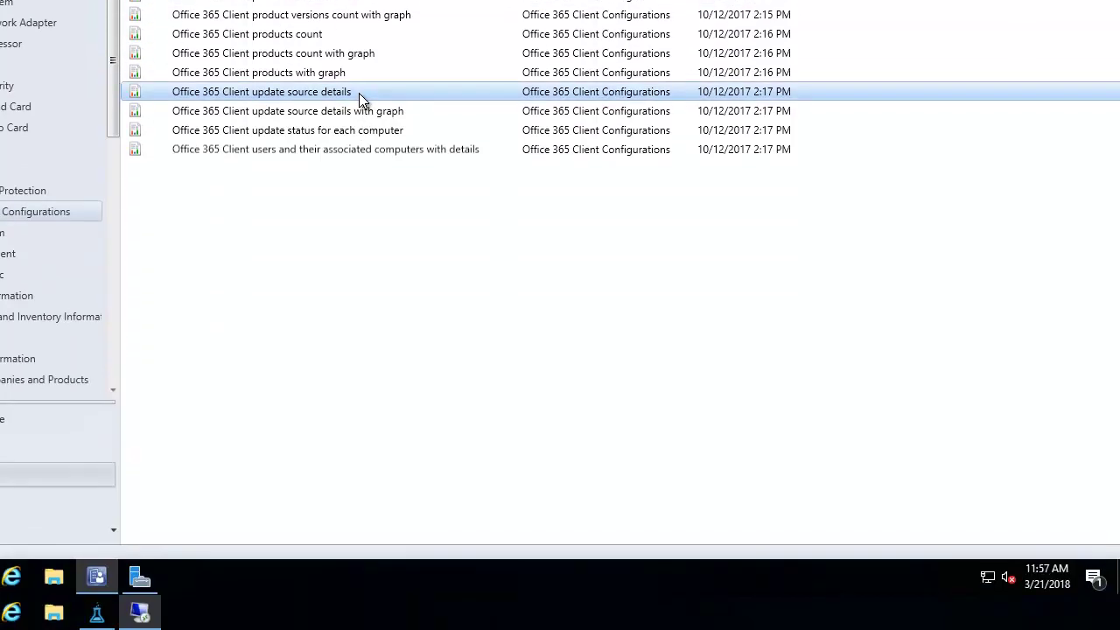
double_click(358, 93)
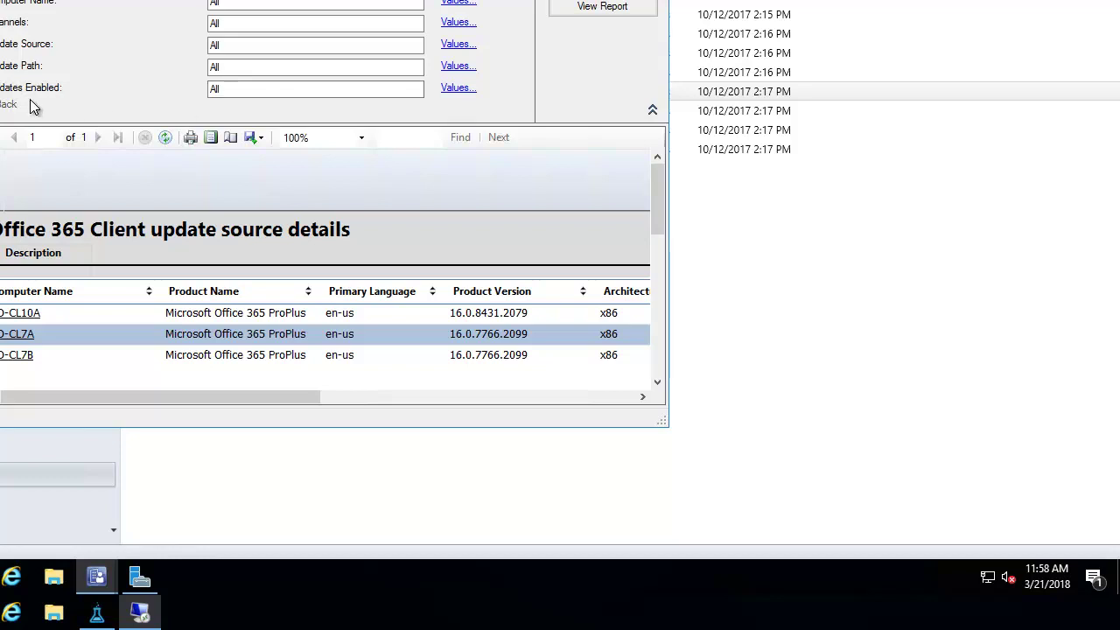
click(468, 88)
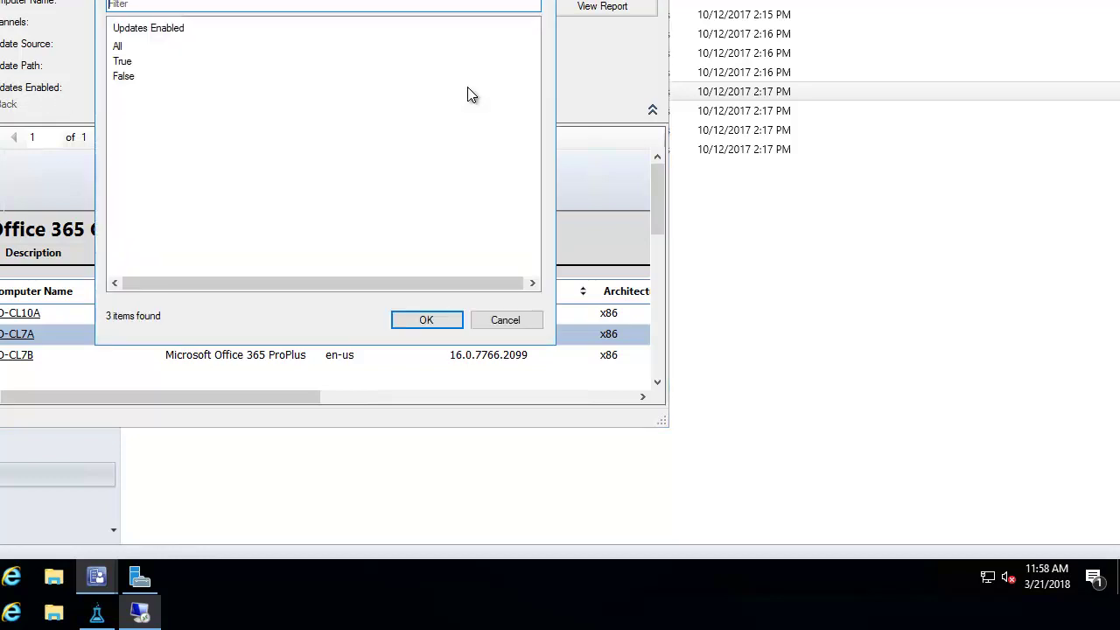
click(130, 77)
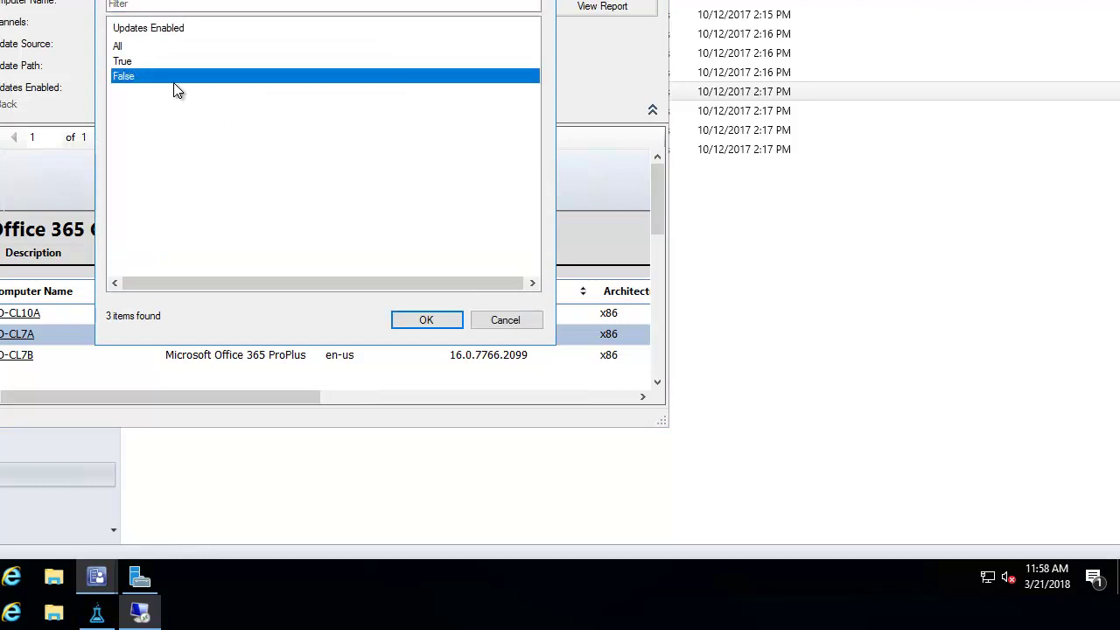
double_click(170, 79)
click(641, 8)
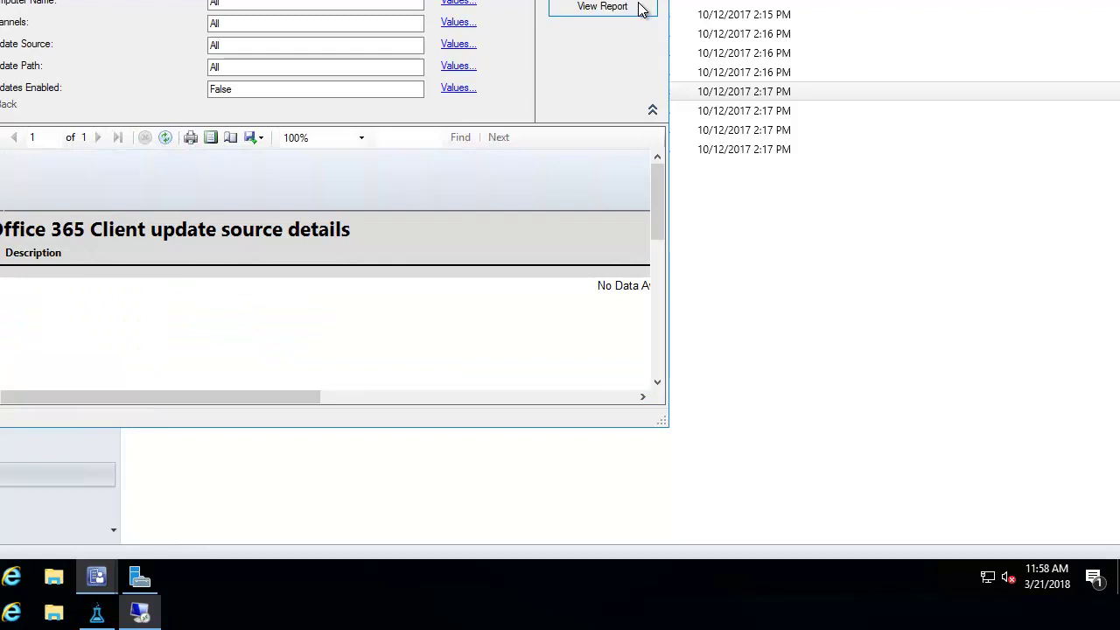
drag(267, 396, 111, 407)
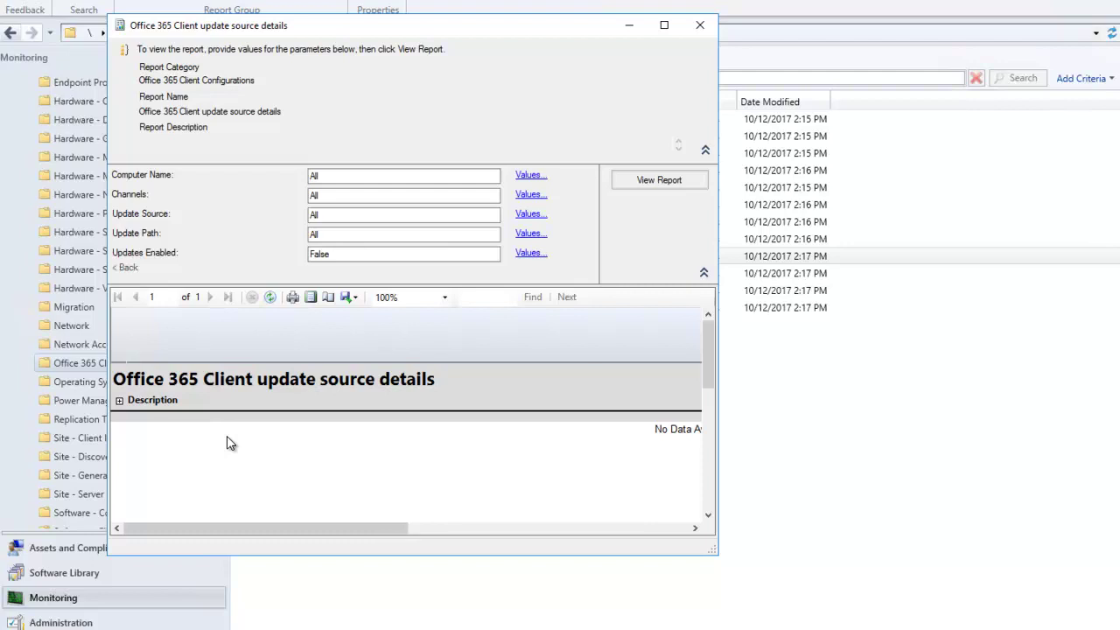
click(700, 25)
Step: Run the Office 365 Client update status for each computer report
click(501, 290)
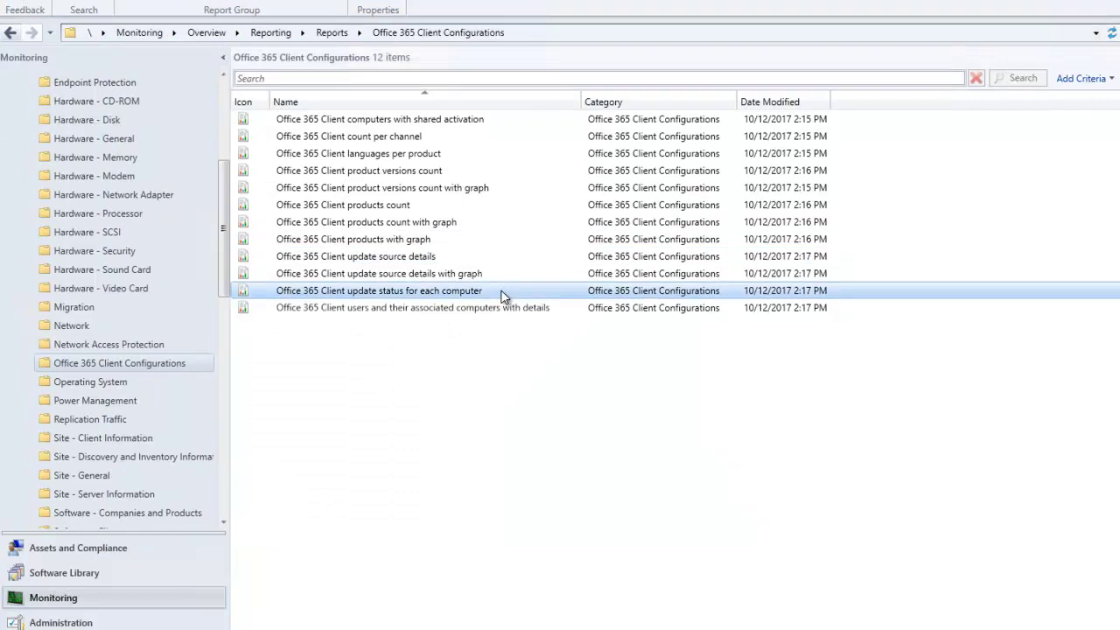
double_click(501, 289)
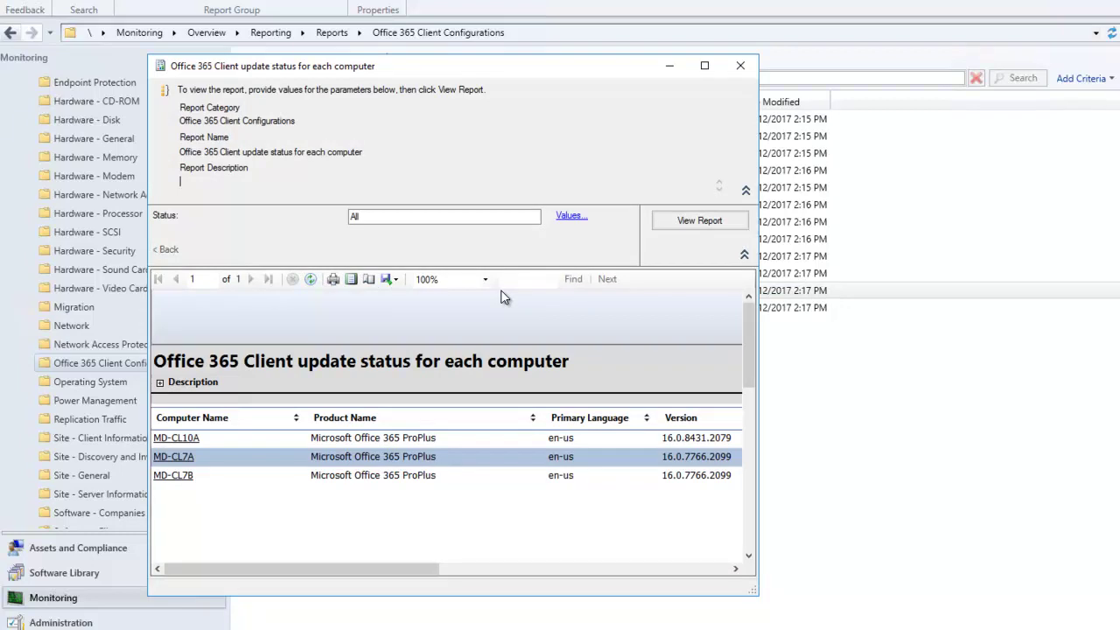
Step: Widen the Office 365 Client update status report to view its scenario result and update source columns, and close it
drag(759, 520, 1099, 543)
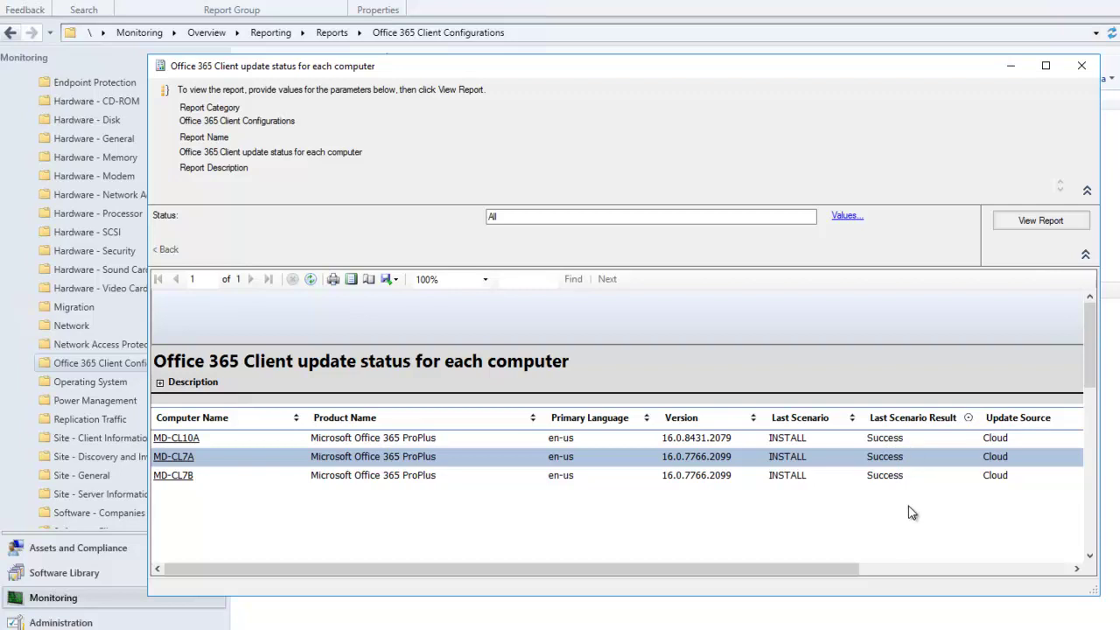
click(1082, 65)
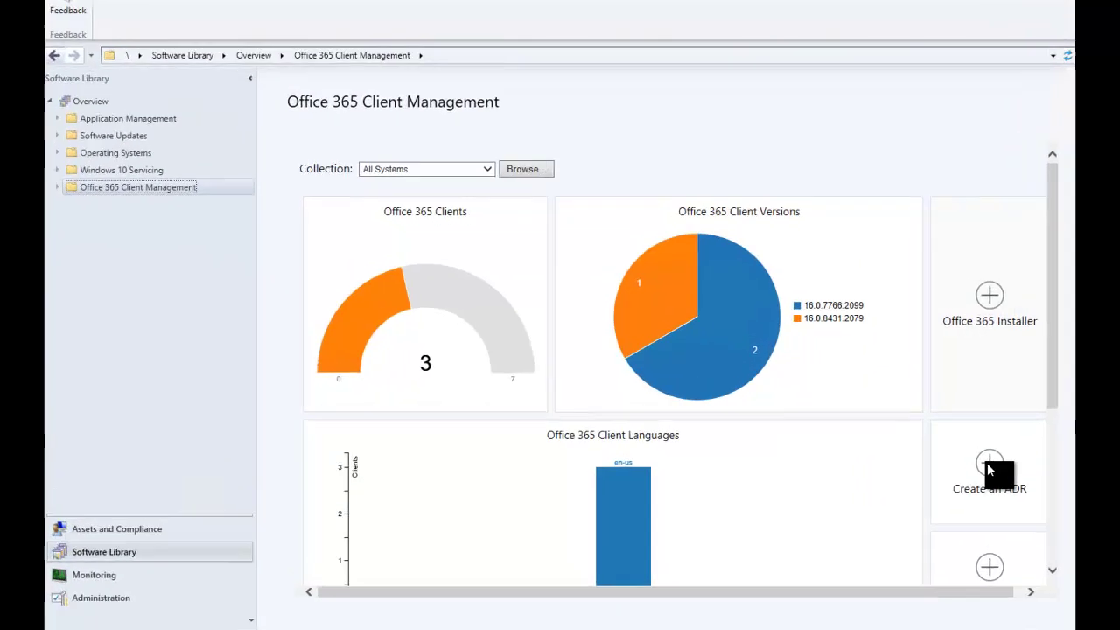
Step: Start an automatic deployment rule named "Office 365 Updates - Monthly Channel" for the IT Dept collection, accepting the default deployment settings
click(980, 484)
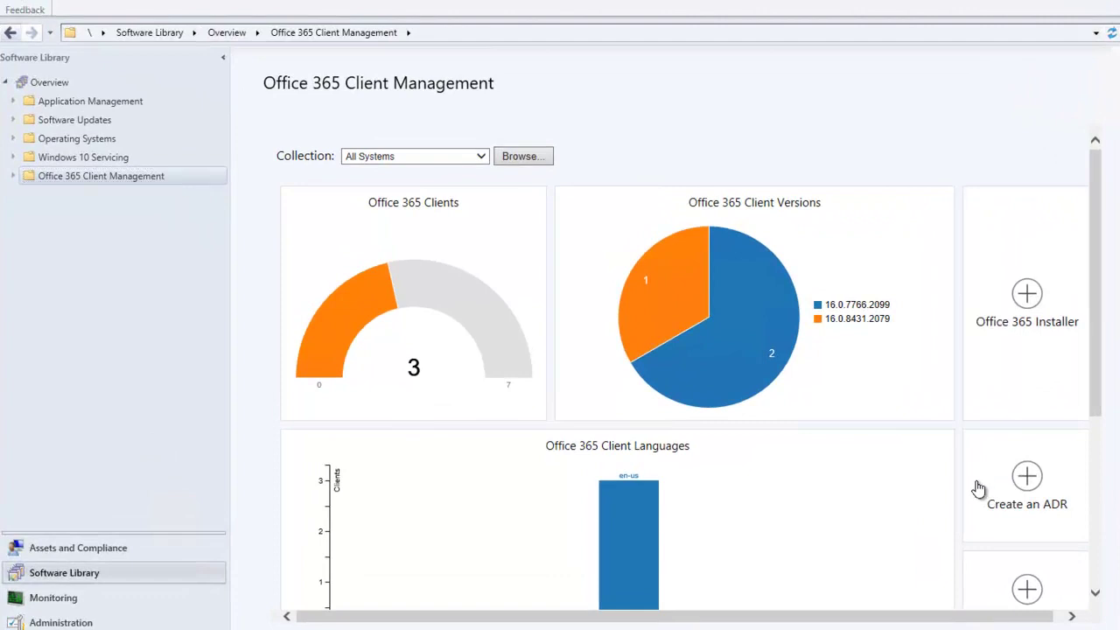
click(1029, 478)
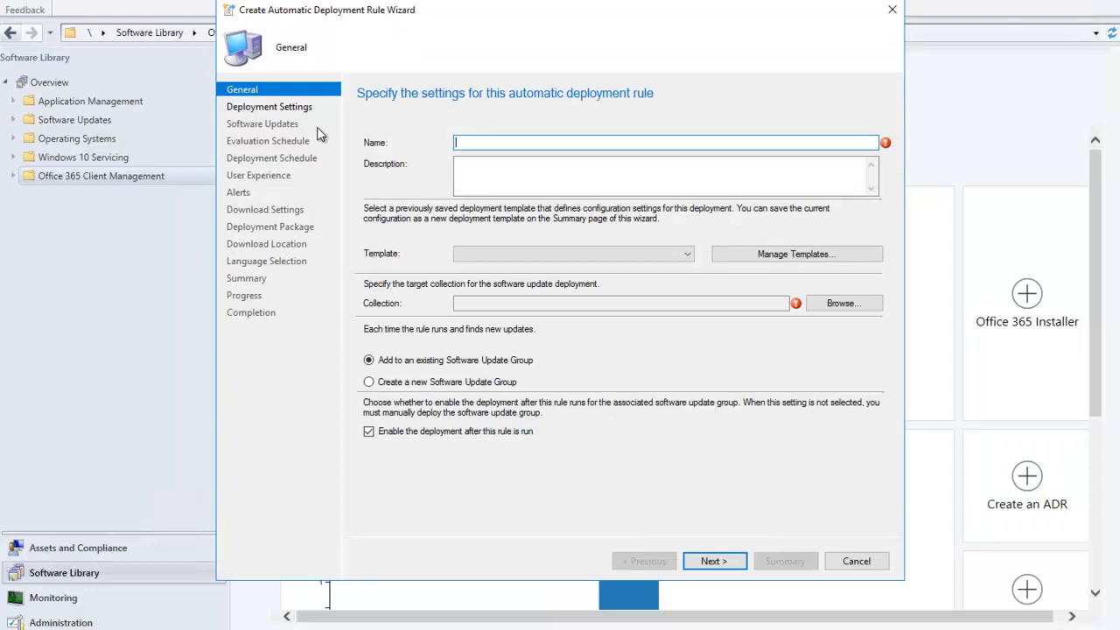
text(Office 365 Updates - Monthly Channel)
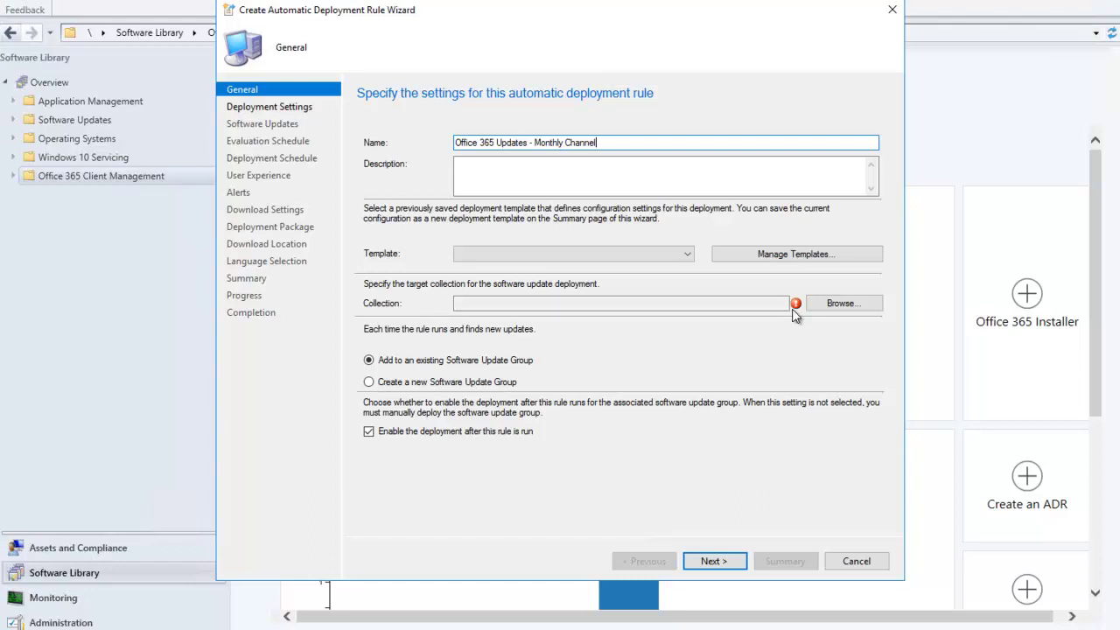
click(864, 307)
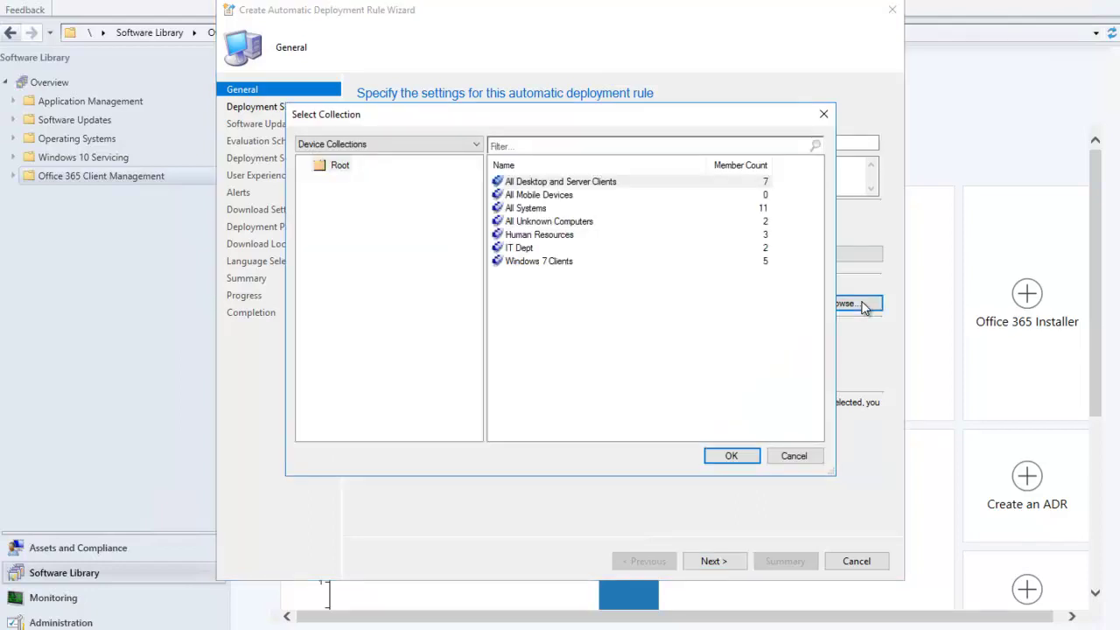
double_click(525, 247)
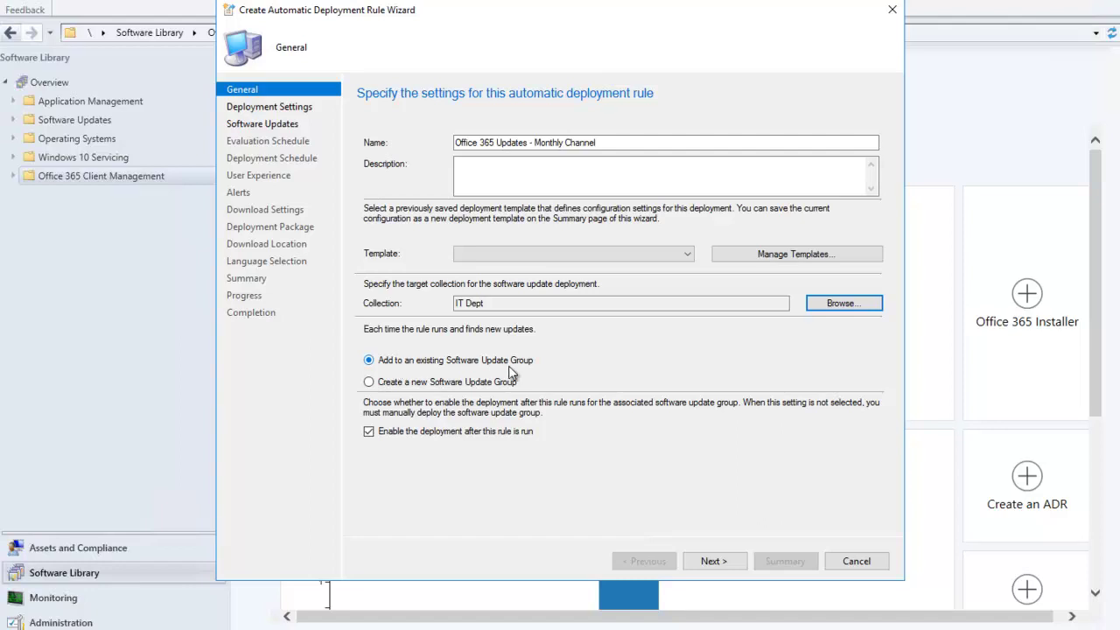
click(728, 561)
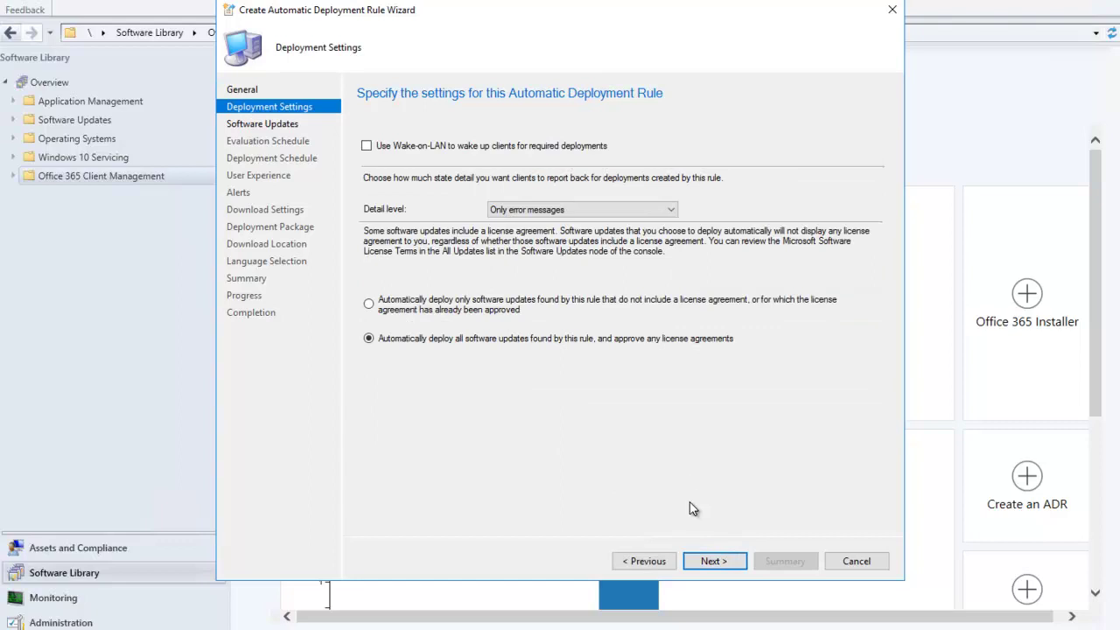
click(721, 560)
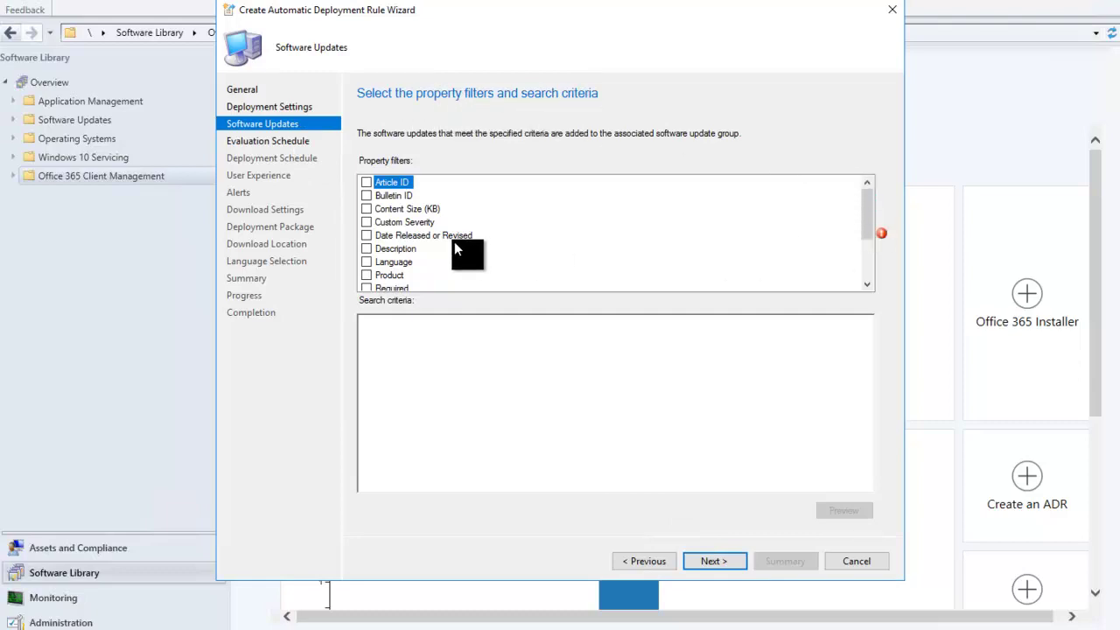
Step: Add a Date Released or Revised filter to the rule's software update criteria and set it to Last 1 month
click(366, 236)
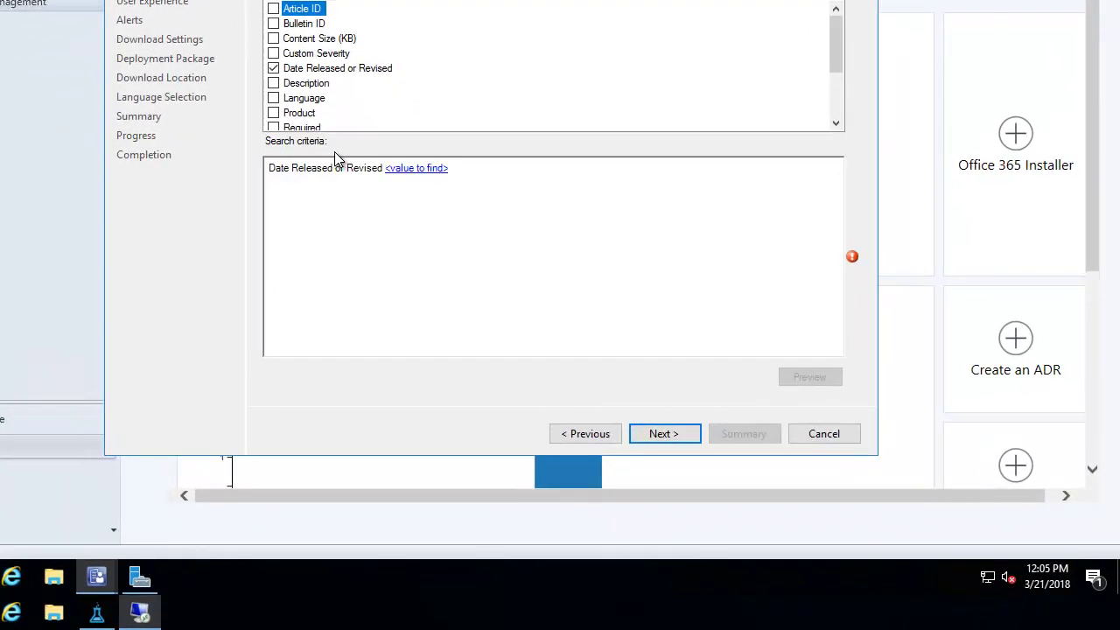
click(426, 170)
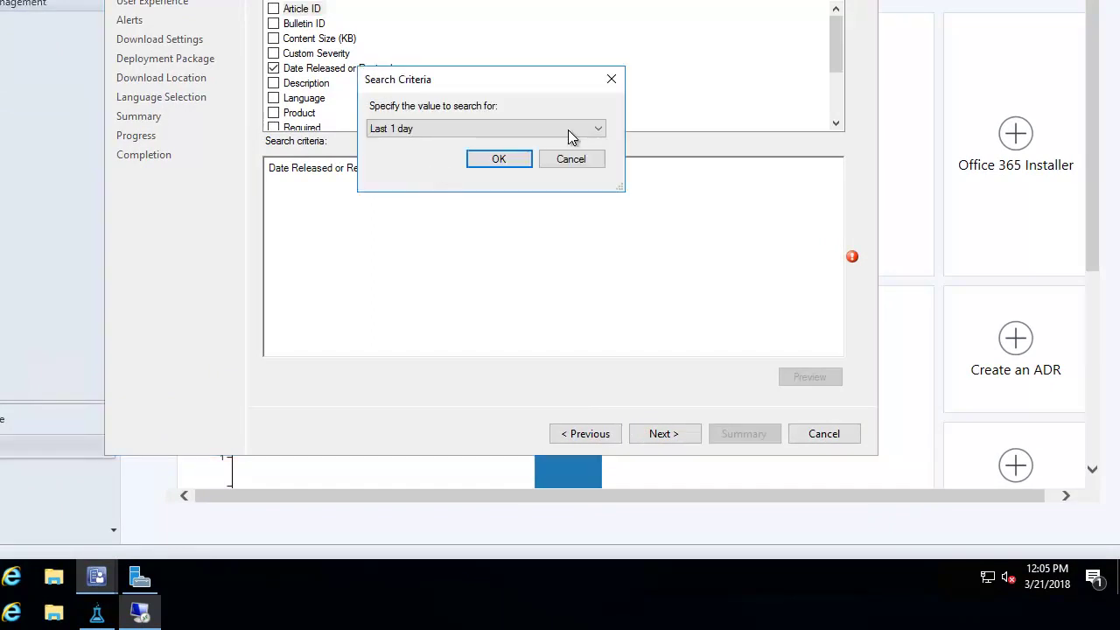
click(599, 132)
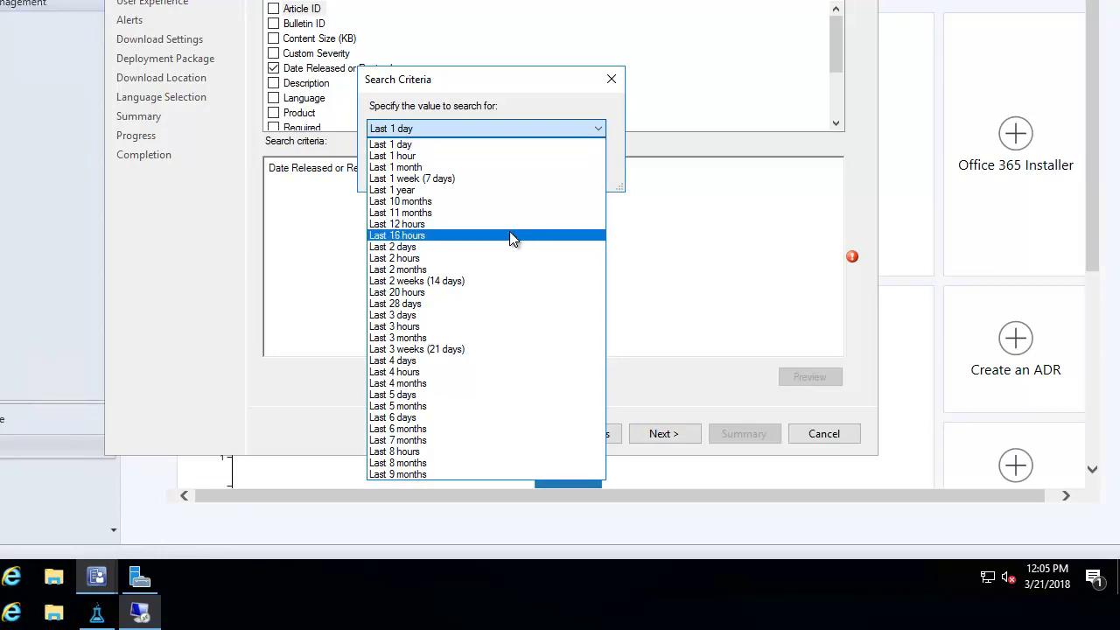
click(431, 169)
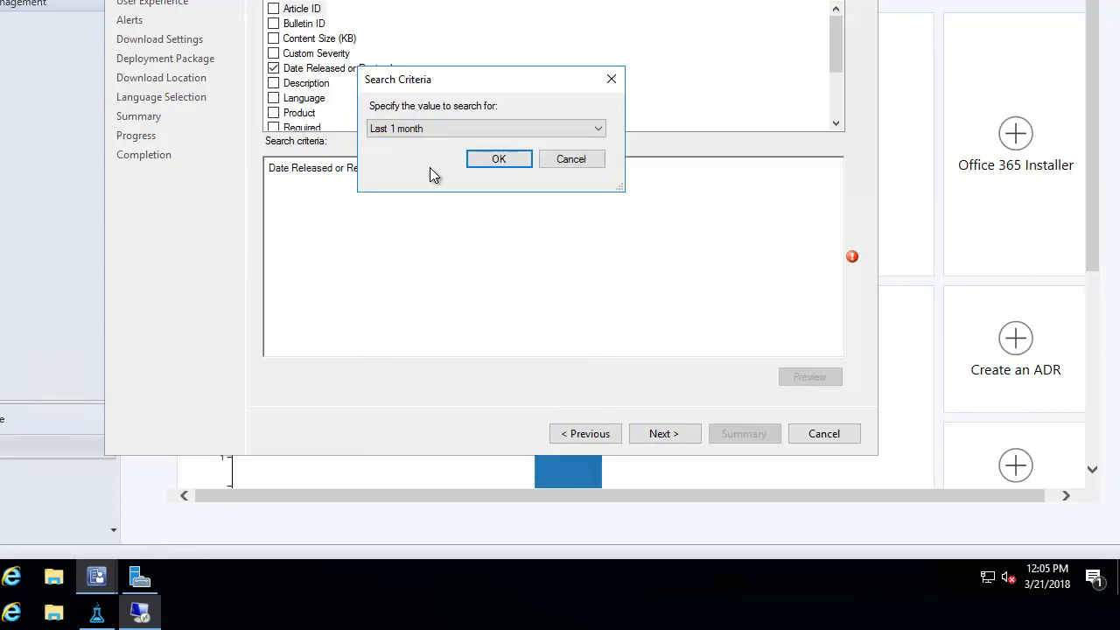
click(499, 160)
Step: Add a Superseded filter to the rule's software update criteria and set its value to No
scroll(432, 105, down, 1)
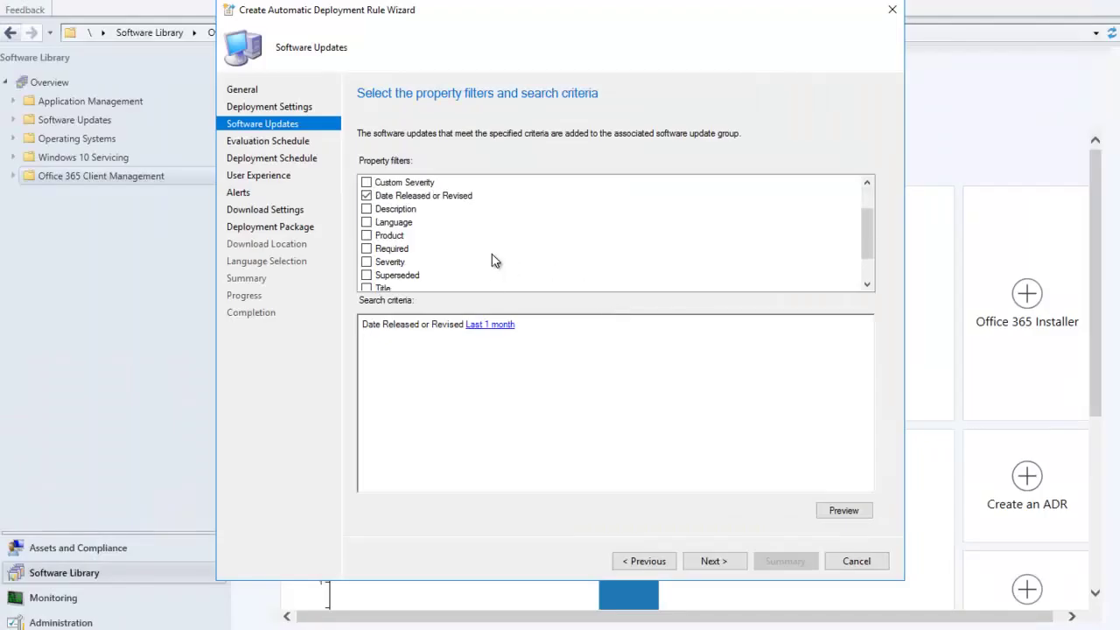
scroll(482, 257, down, 1)
scroll(480, 252, up, 1)
click(367, 275)
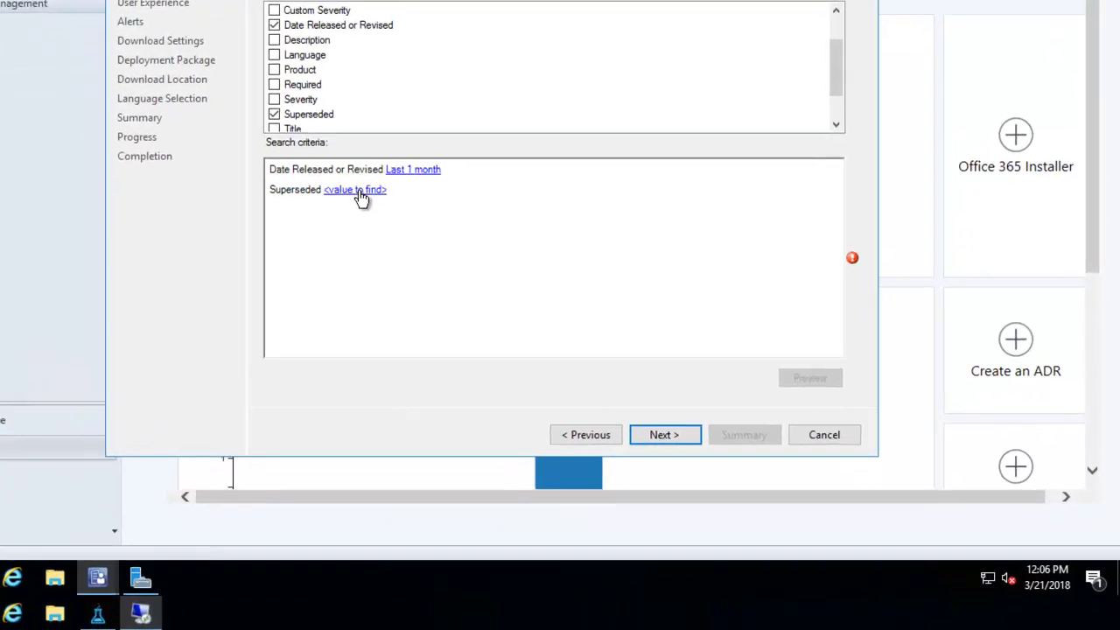
click(413, 295)
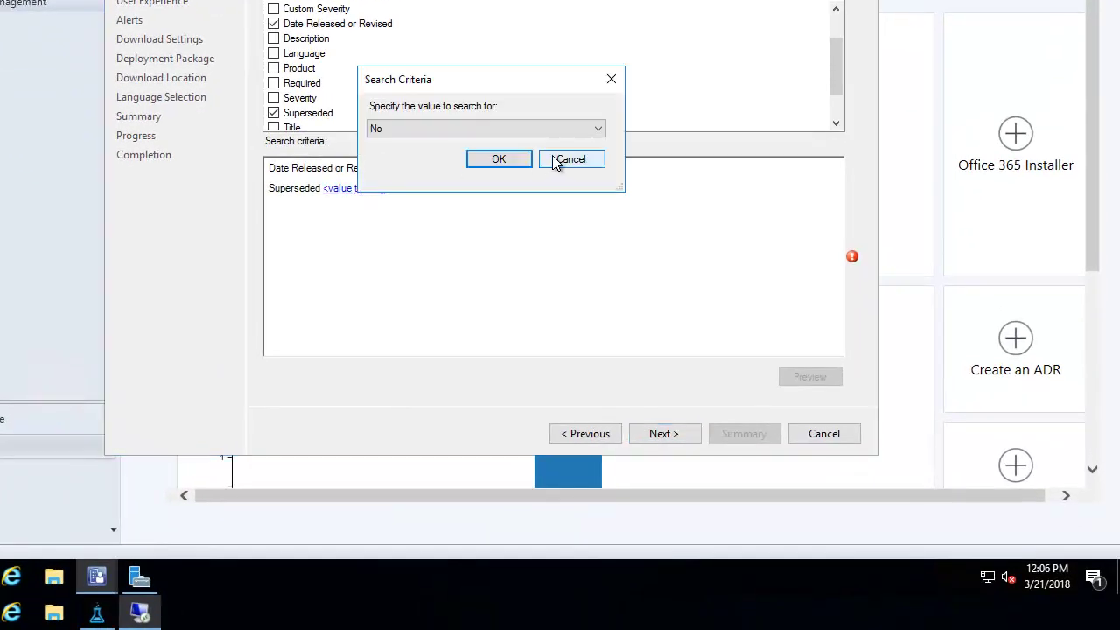
click(599, 128)
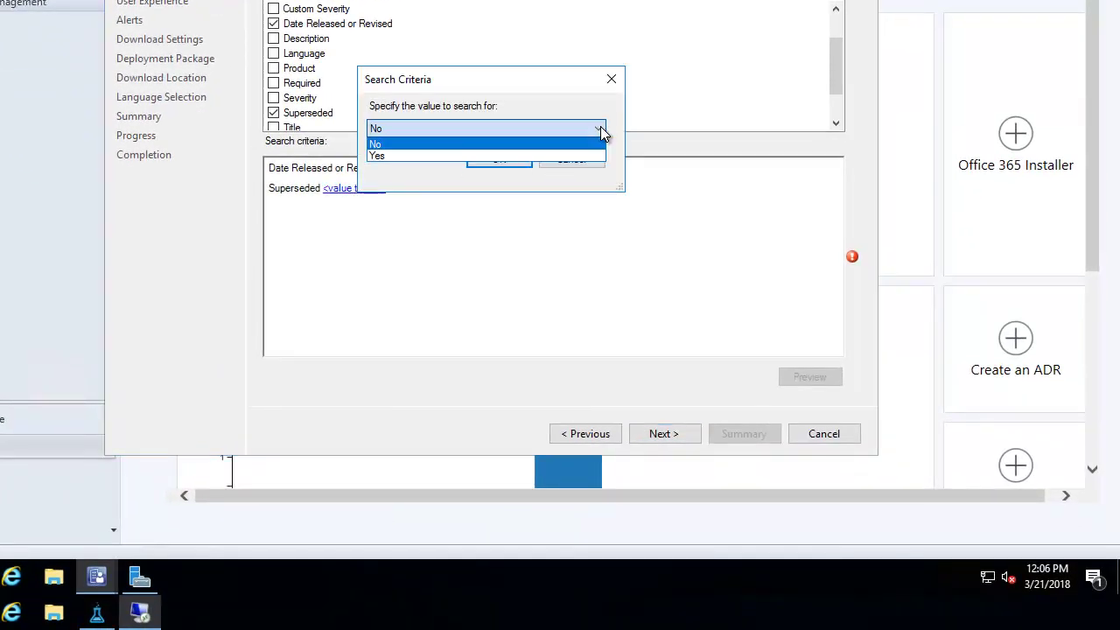
click(560, 144)
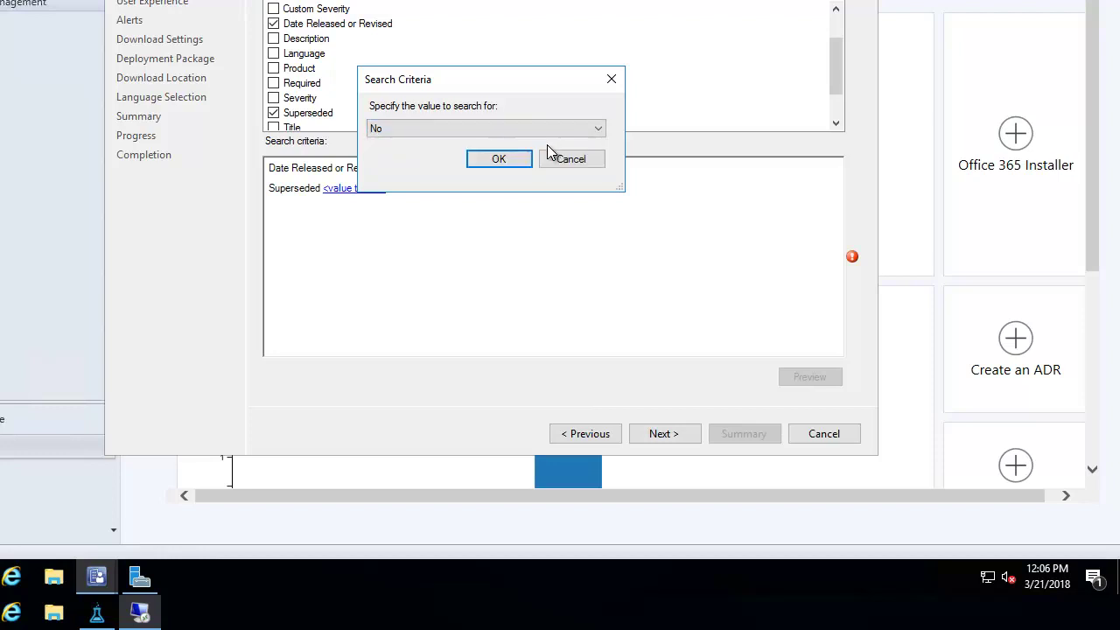
click(499, 160)
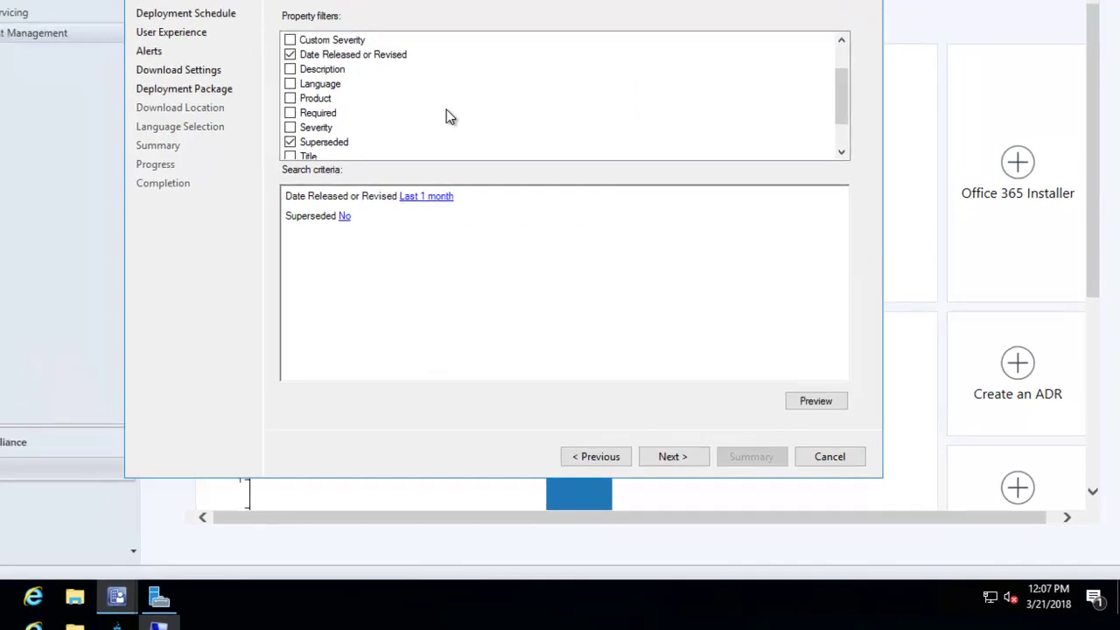
Step: Add a Title filter to the rule's software update criteria with the search text "Monthly"
scroll(512, 251, down, 1)
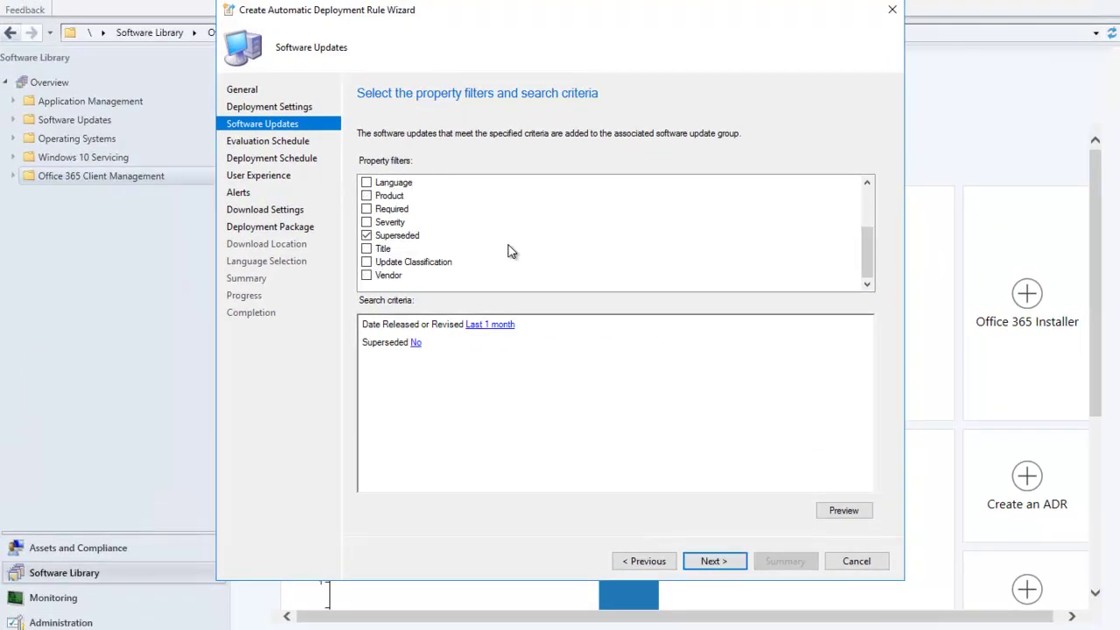
click(367, 249)
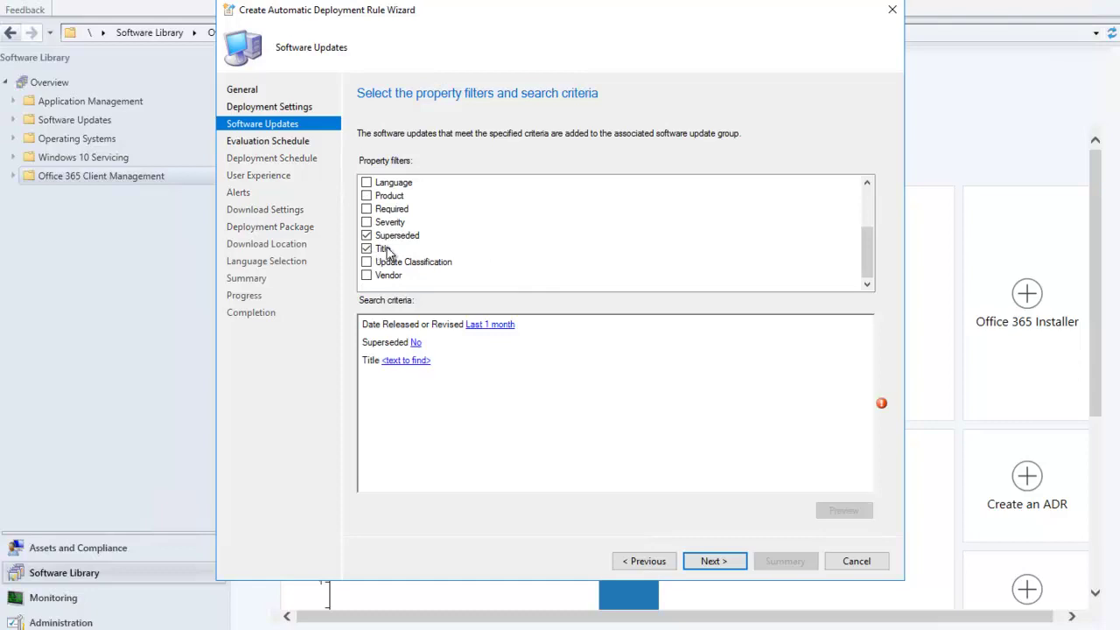
click(406, 366)
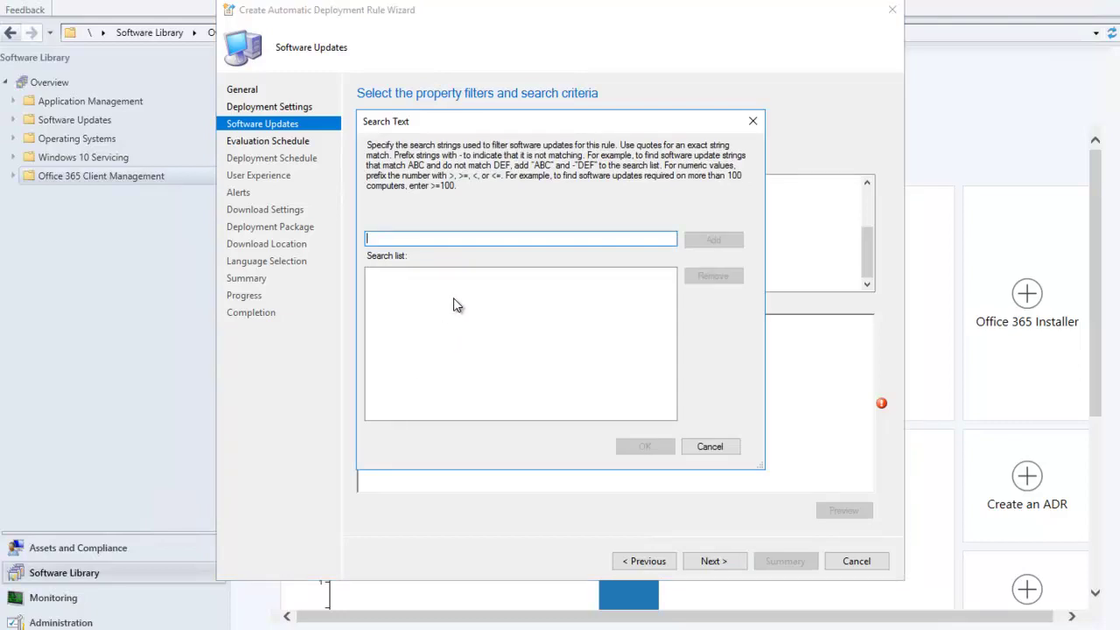
text(Monthly)
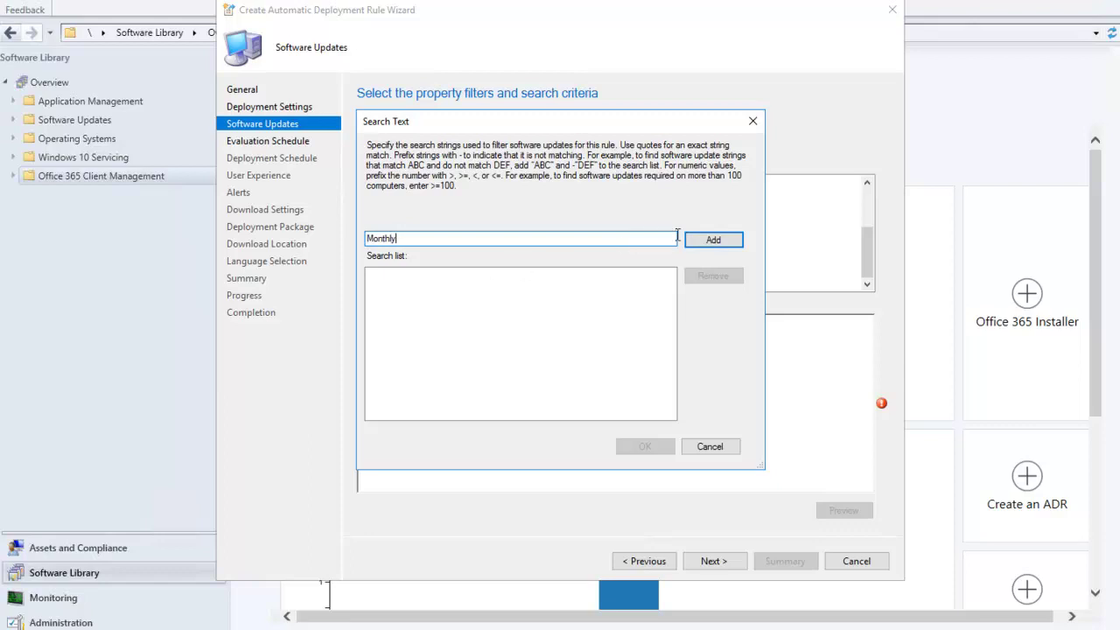
click(720, 241)
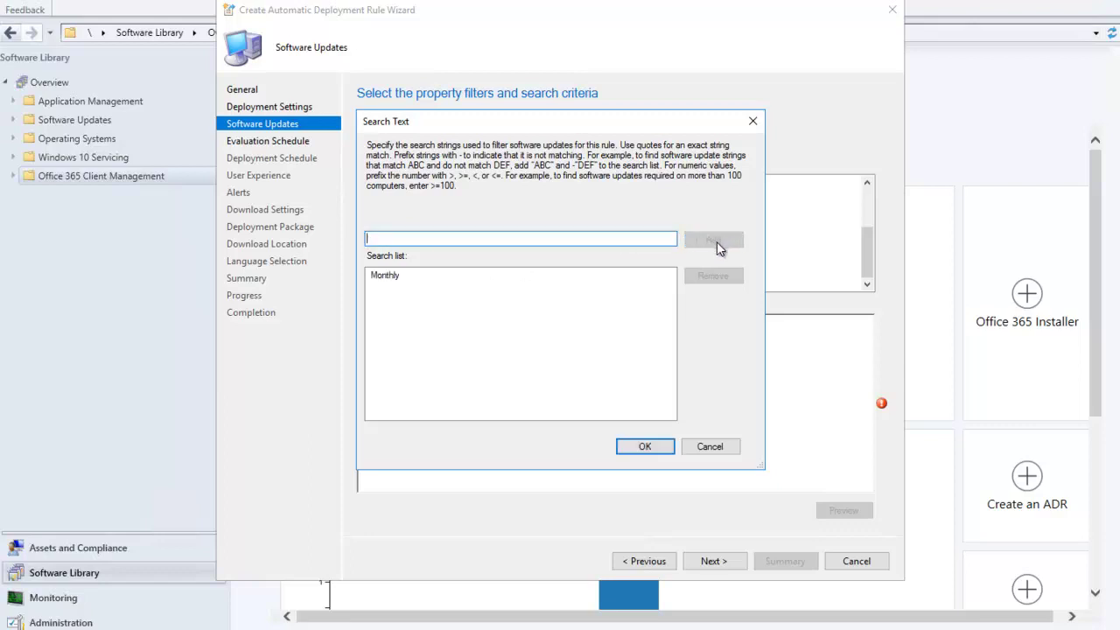
click(651, 447)
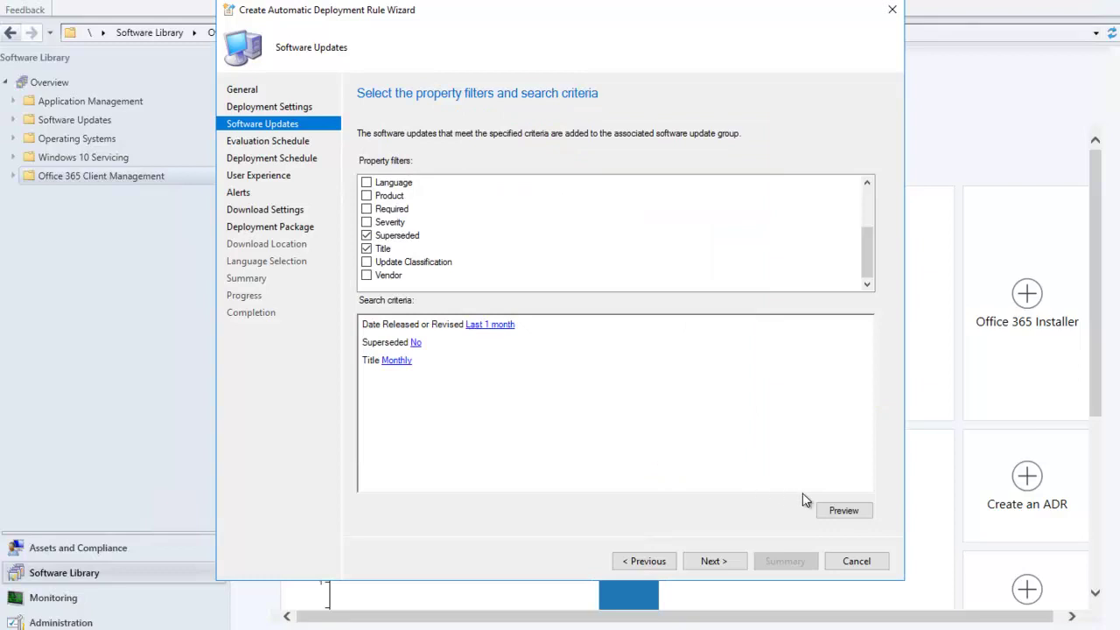
Step: Preview the updates matching the criteria, widen the Title column to read the full update names, and close the preview
click(861, 512)
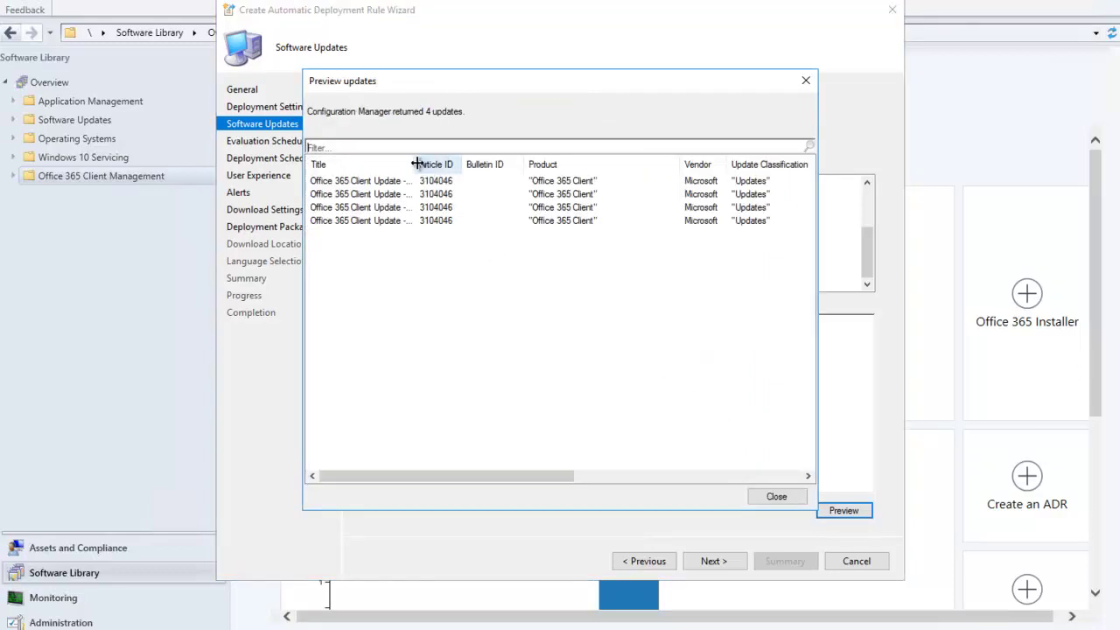
drag(415, 163, 519, 157)
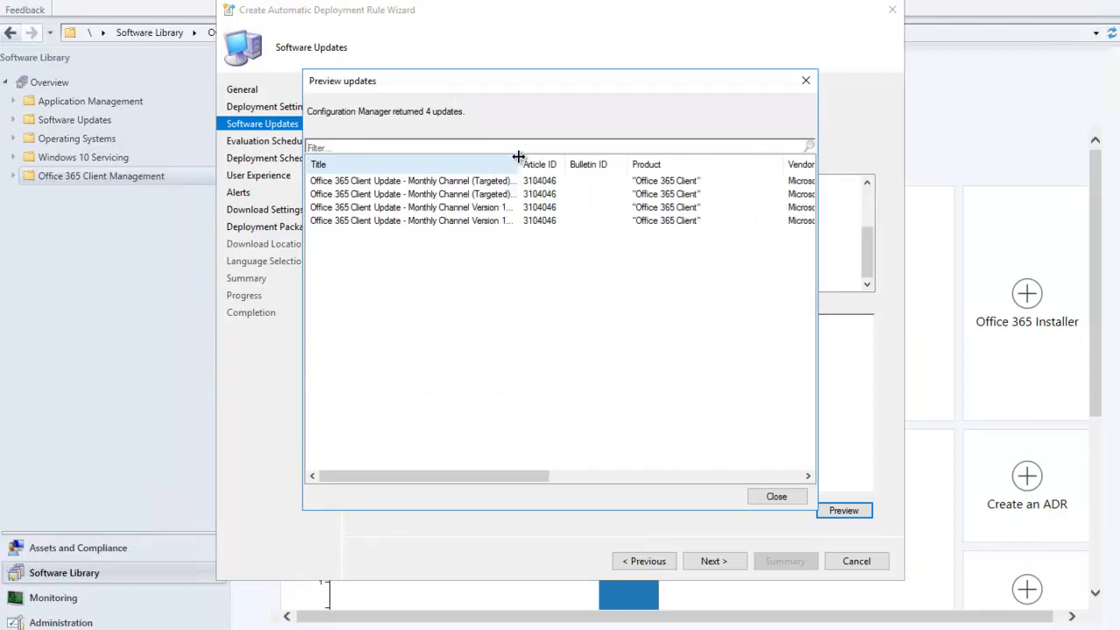
double_click(520, 157)
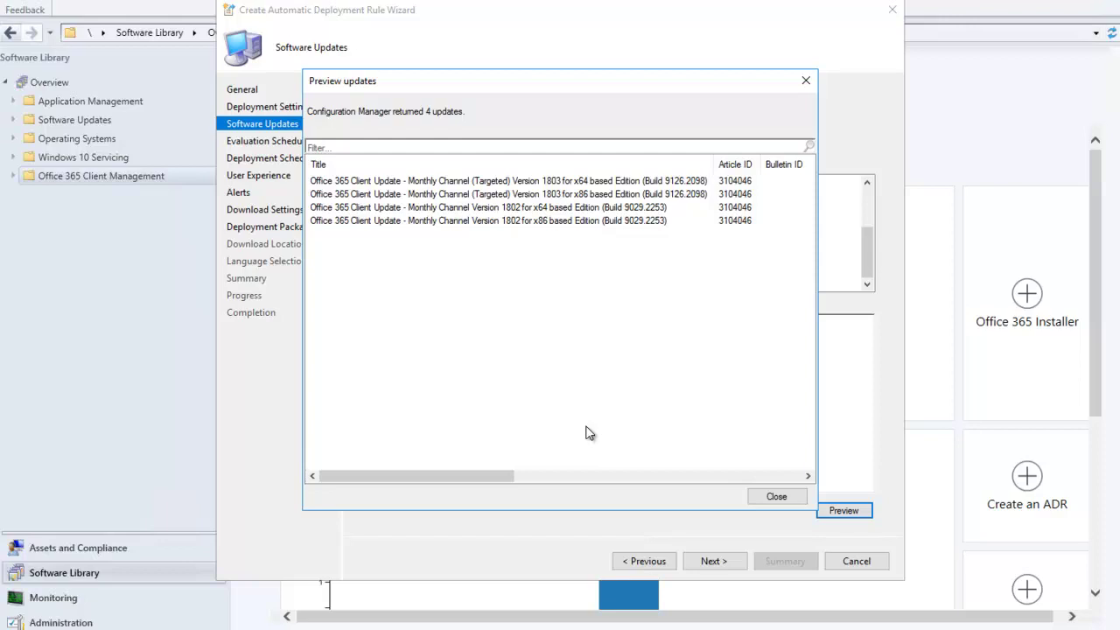
click(777, 497)
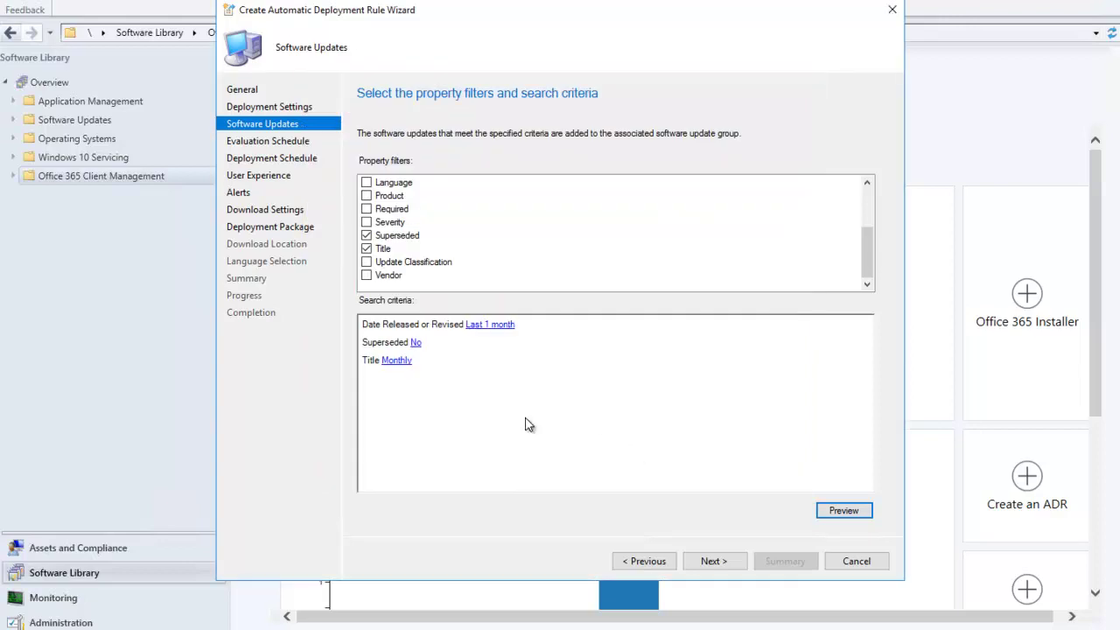
Step: Add the exclusion string "-Targeted" to the Title filter's search list
click(398, 361)
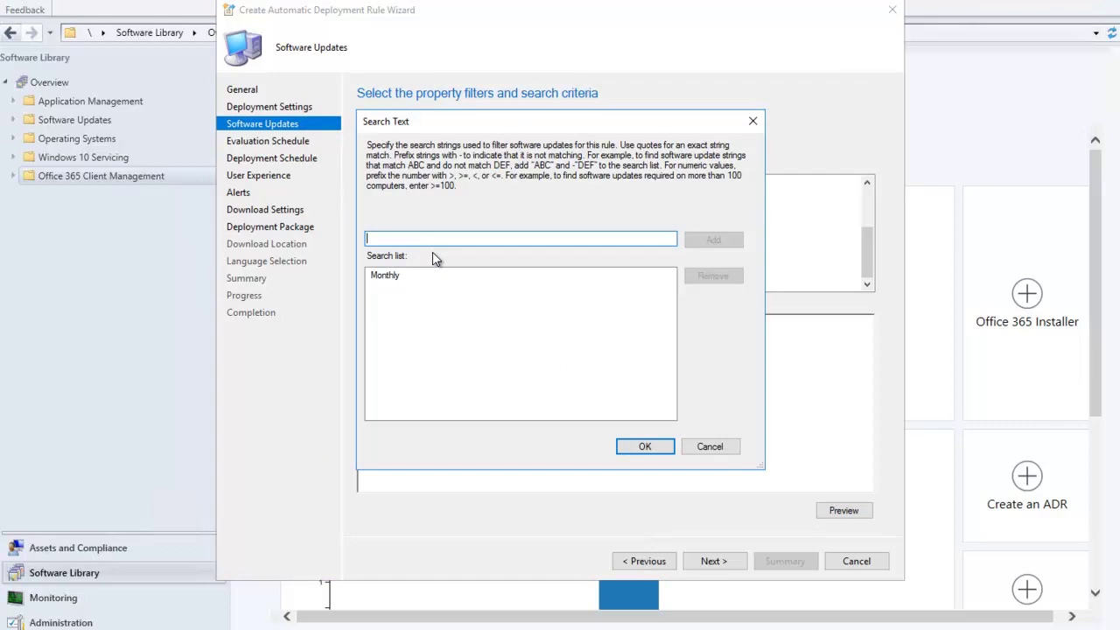
text(-)
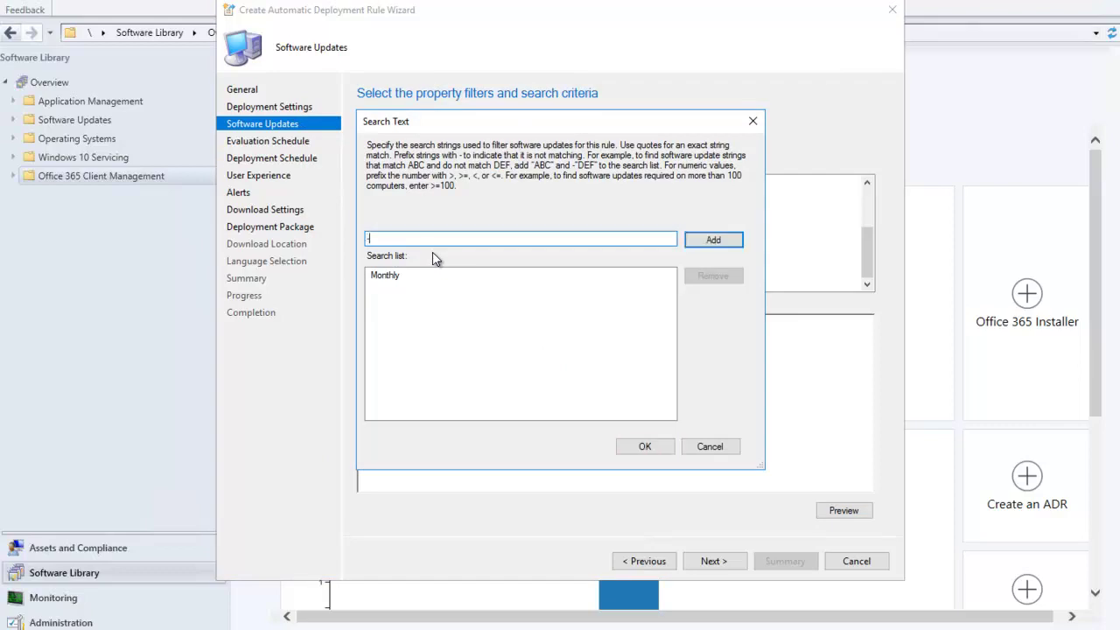
text(Targets)
key(BackSpace)
text(ed)
key(Return)
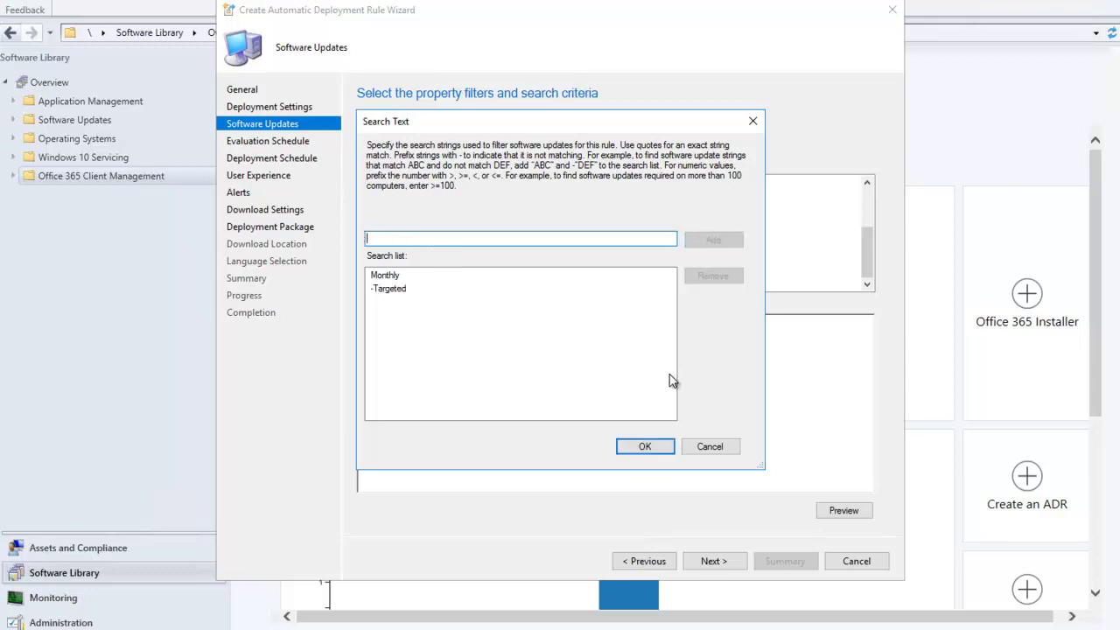
click(665, 450)
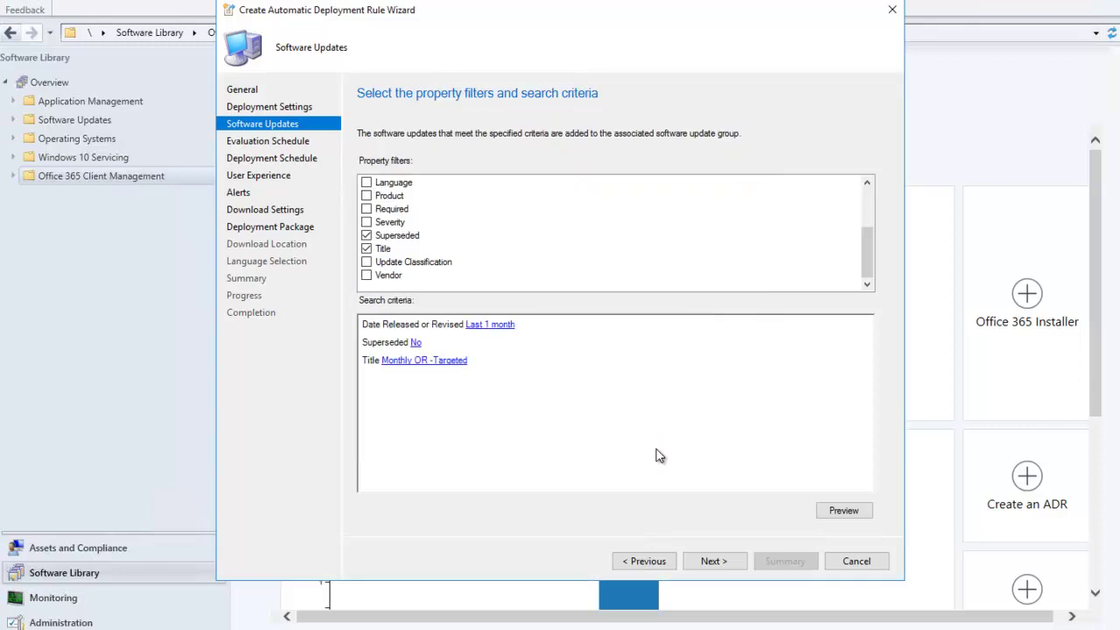
Step: Preview the updates matching the revised Title criteria and widen the Title column to check the full names
click(854, 514)
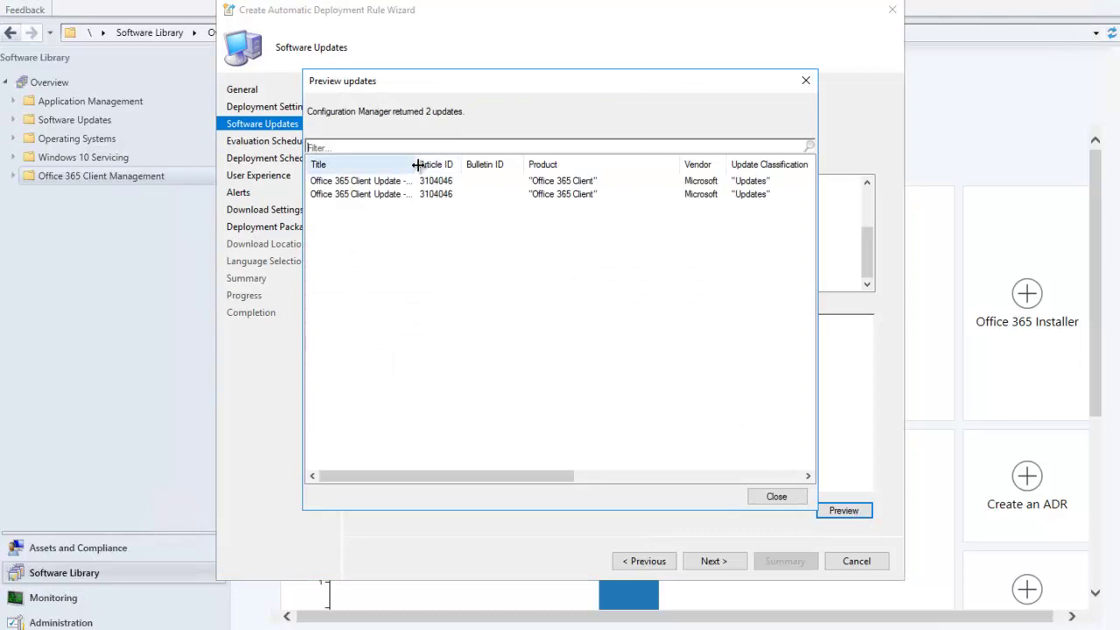
drag(417, 165, 694, 164)
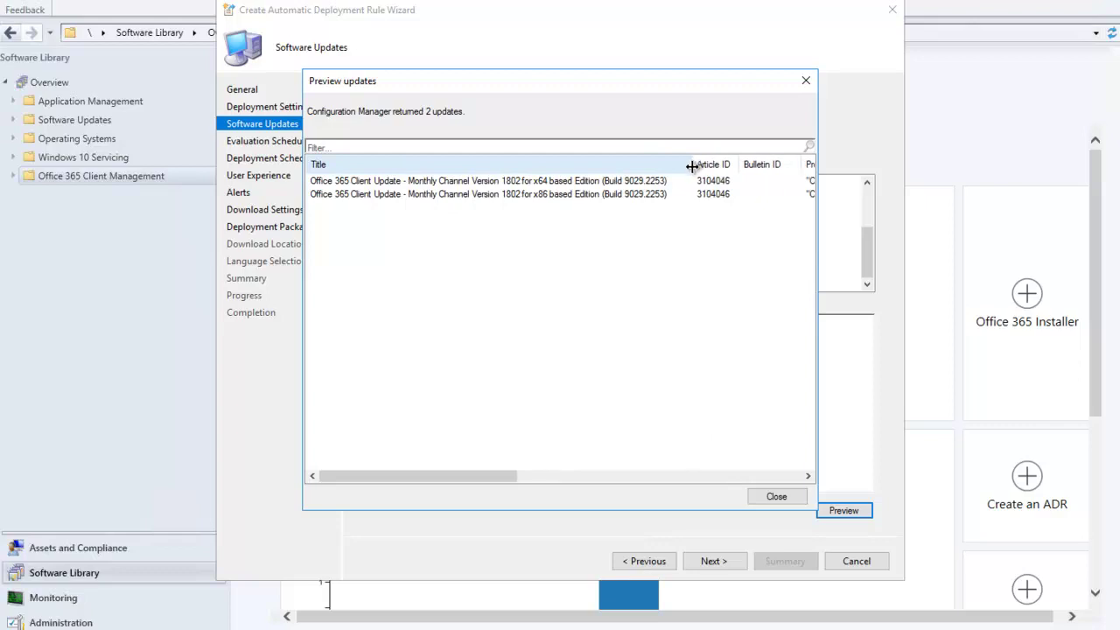
Step: Close the update preview and accept the rule's evaluation schedule after synchronization and its 7-day installation deadline
click(777, 497)
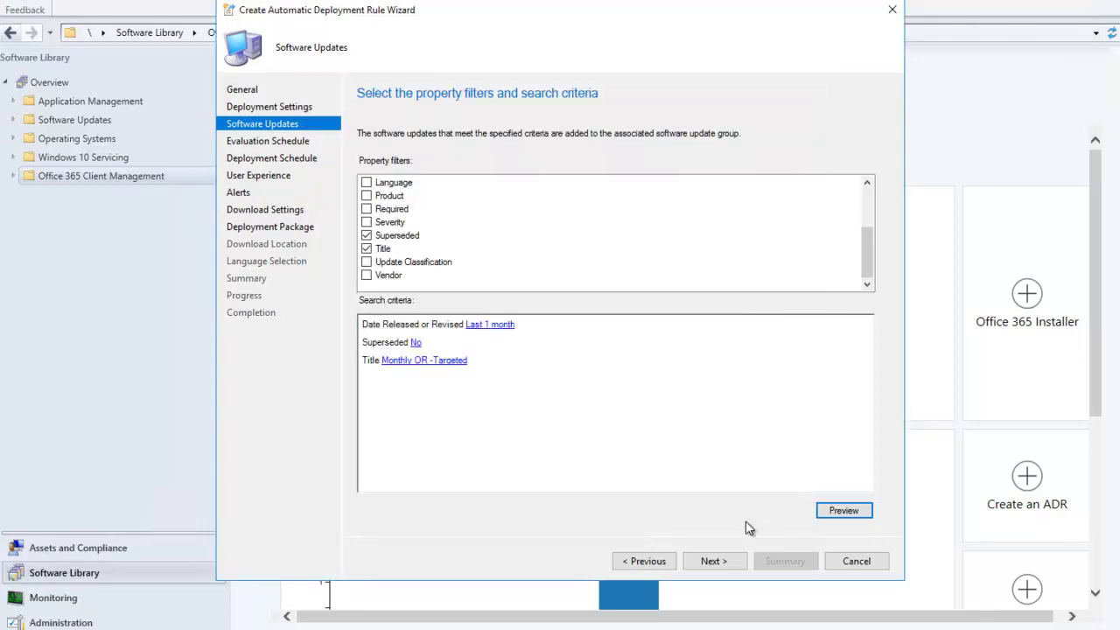
click(722, 564)
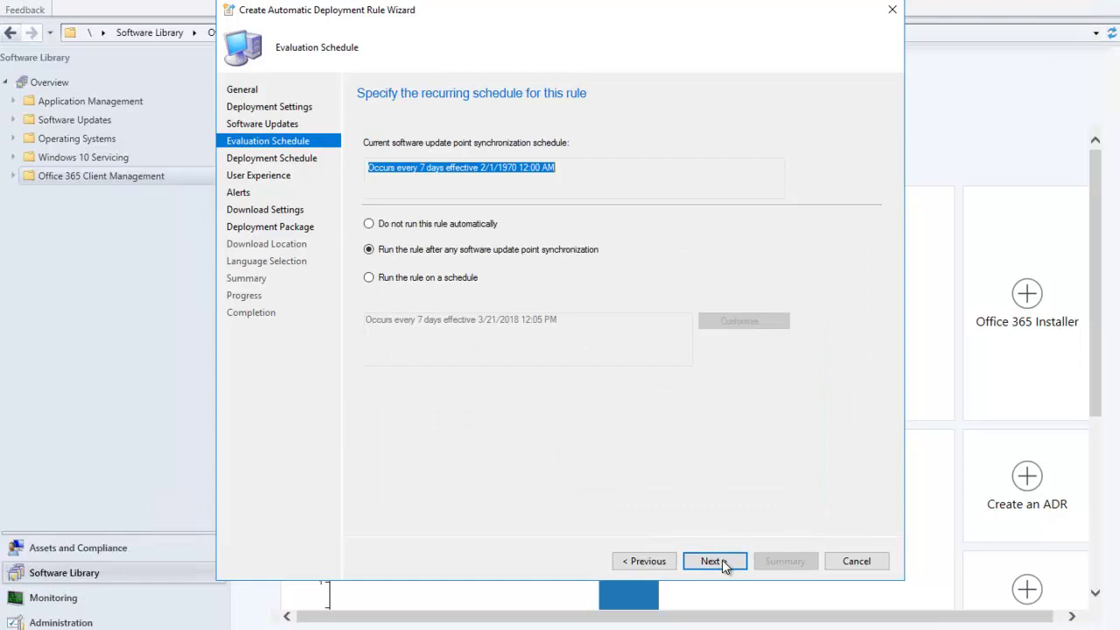
click(724, 558)
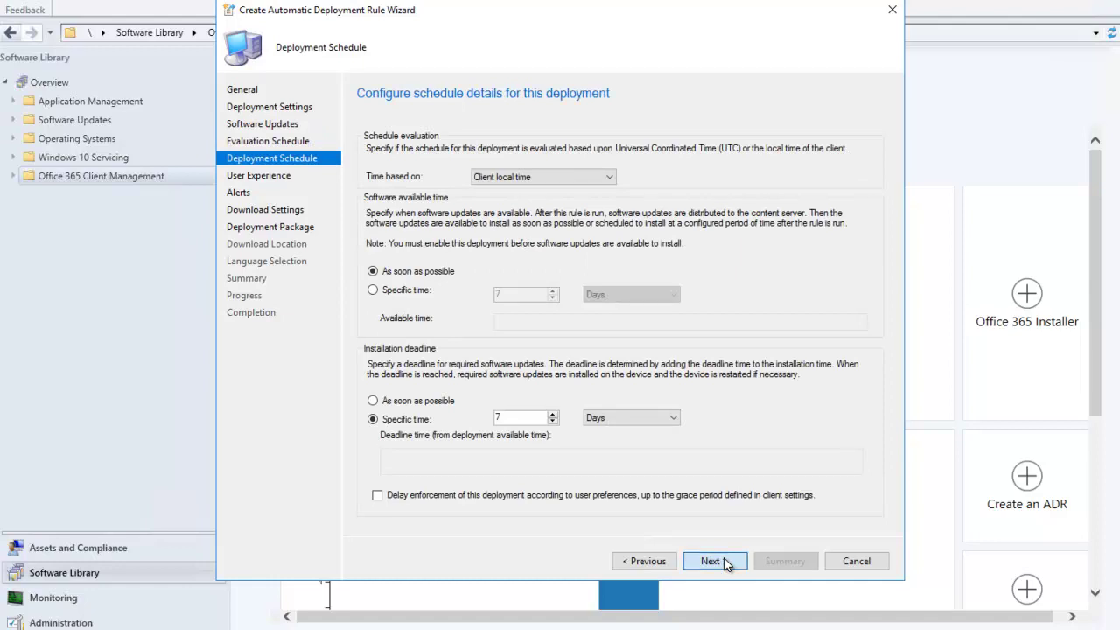
click(724, 561)
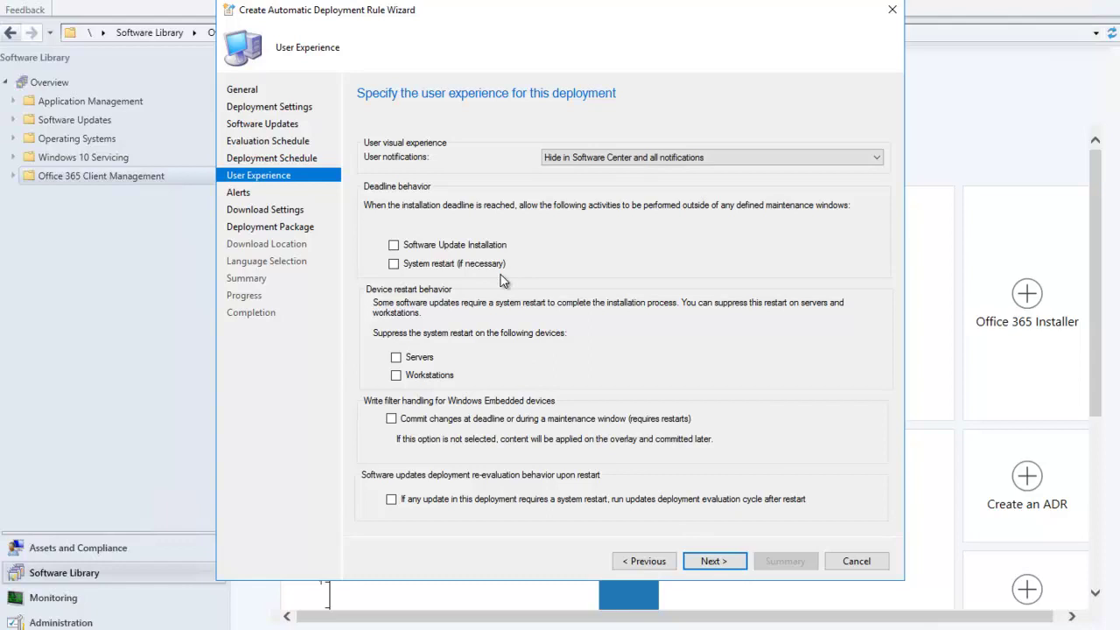
Step: Allow software update installation outside maintenance windows at the deadline, and let clients using neighbor boundary groups download updates from a distribution point and install them
click(394, 250)
click(727, 563)
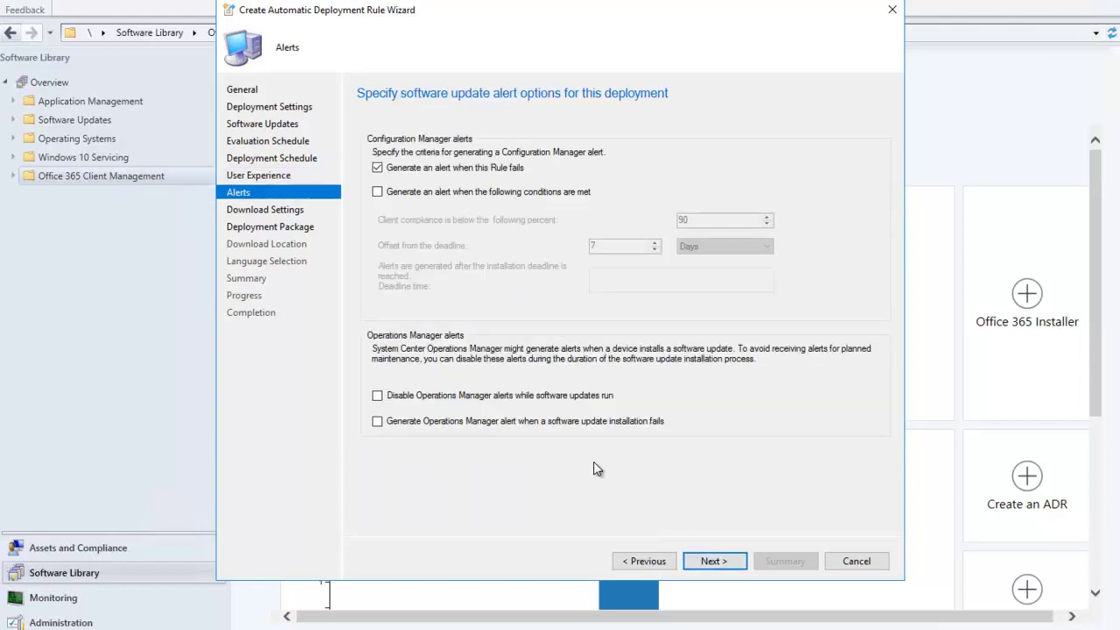
click(721, 563)
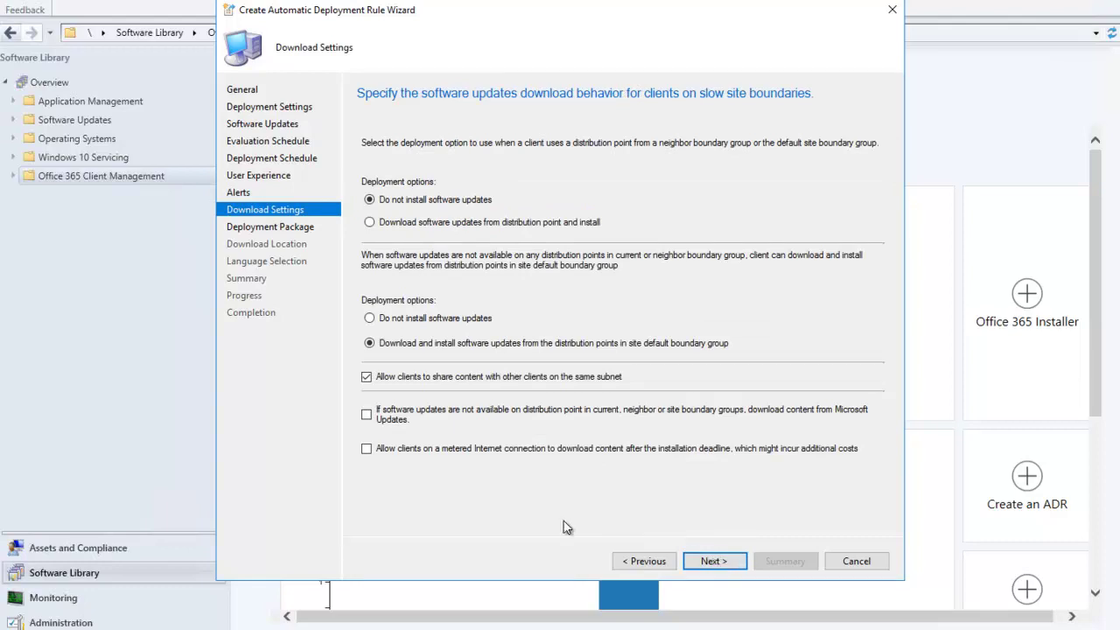
click(370, 224)
click(713, 561)
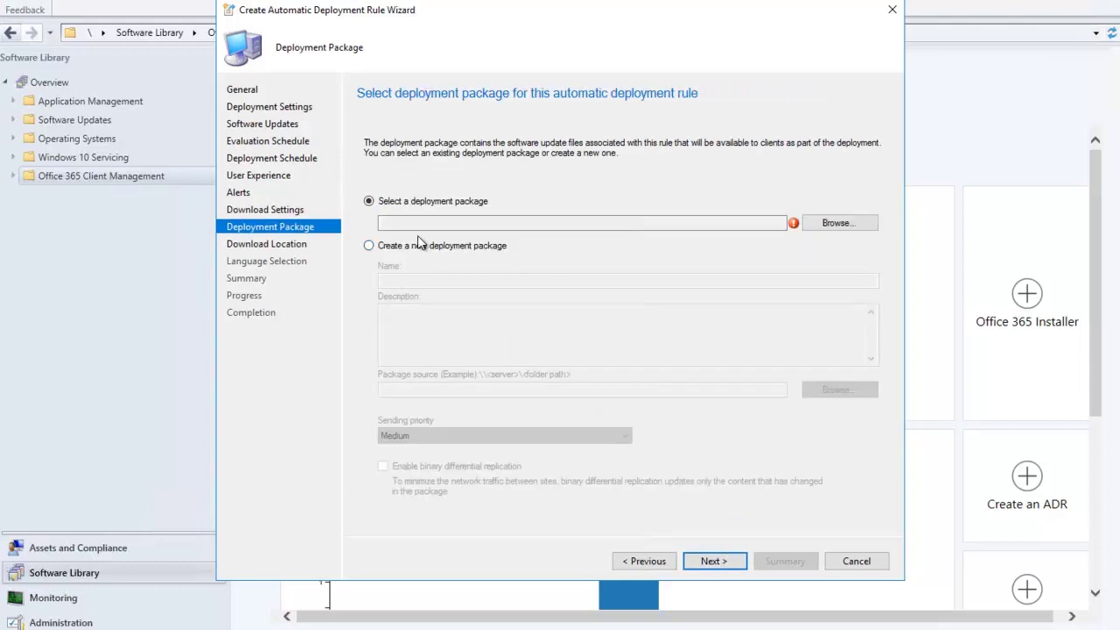
Step: Assign the existing deployment package "Office 365 Updates - Monthly Channel" to the rule, keeping Internet download and English update files
click(835, 223)
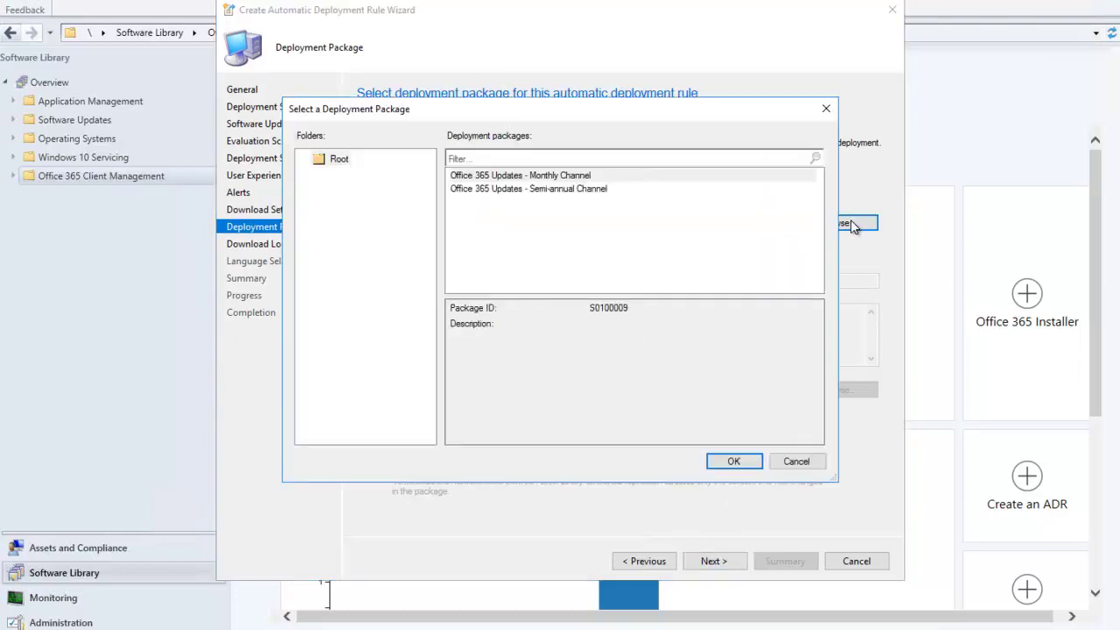
click(599, 177)
double_click(604, 177)
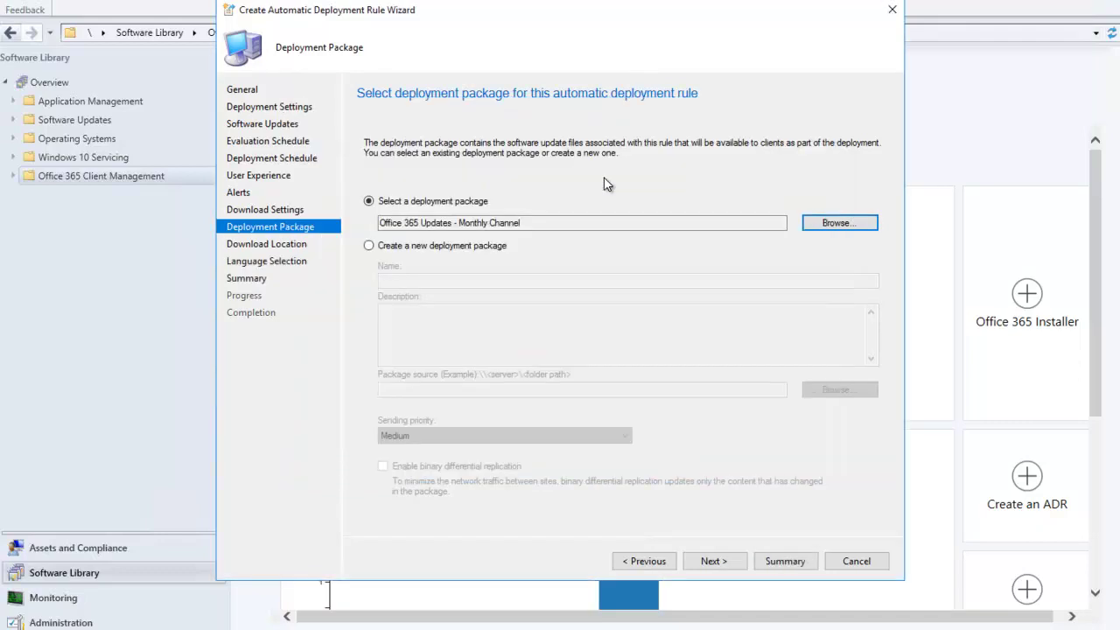
click(721, 561)
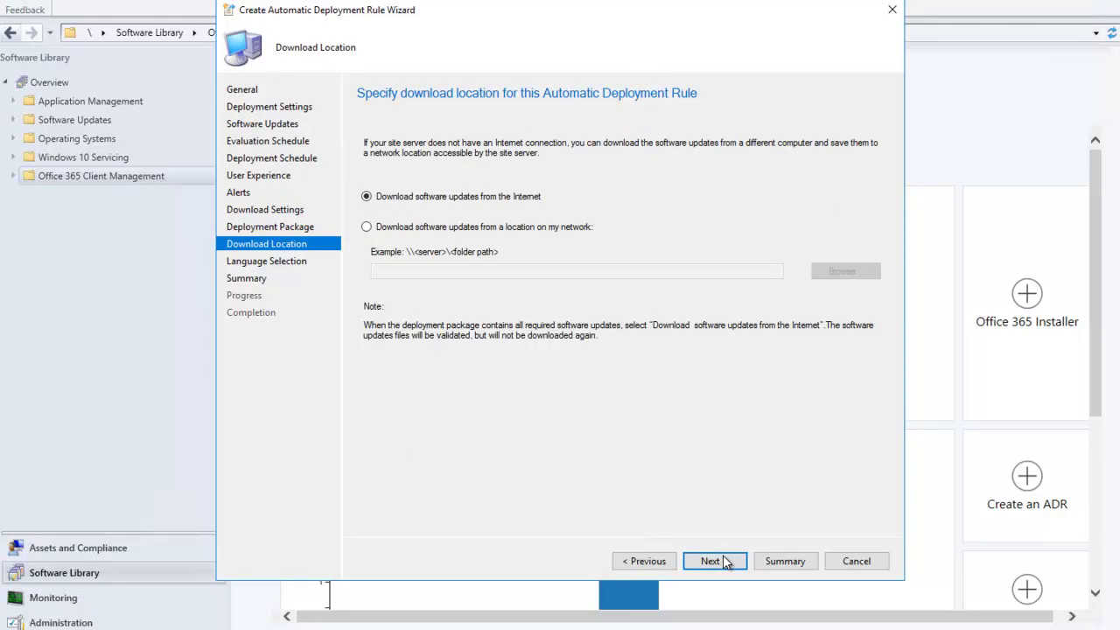
click(712, 561)
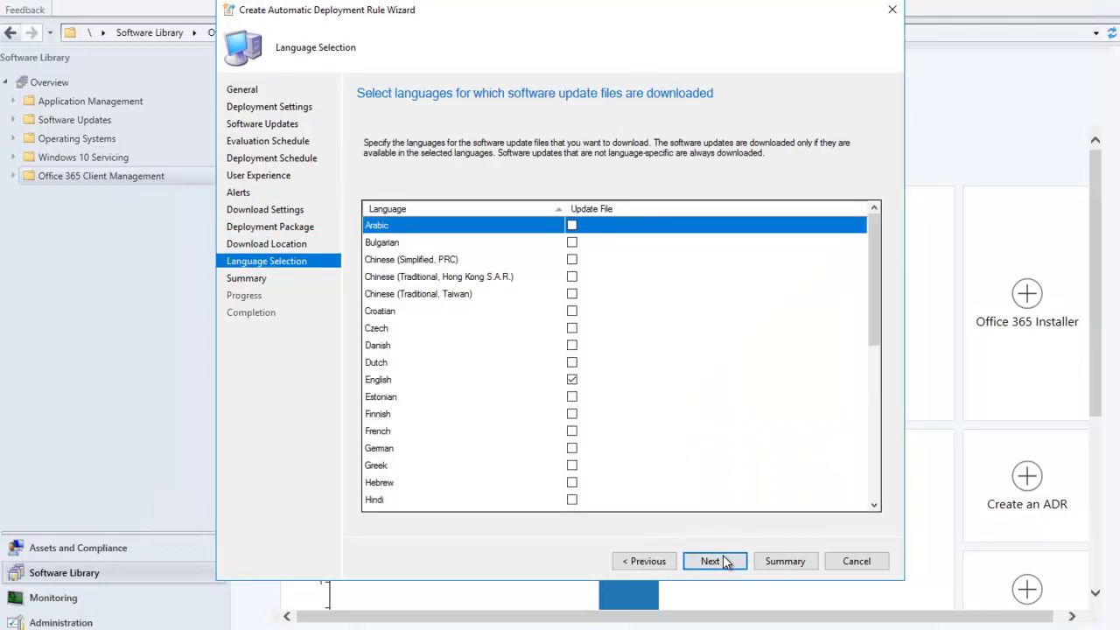
click(725, 561)
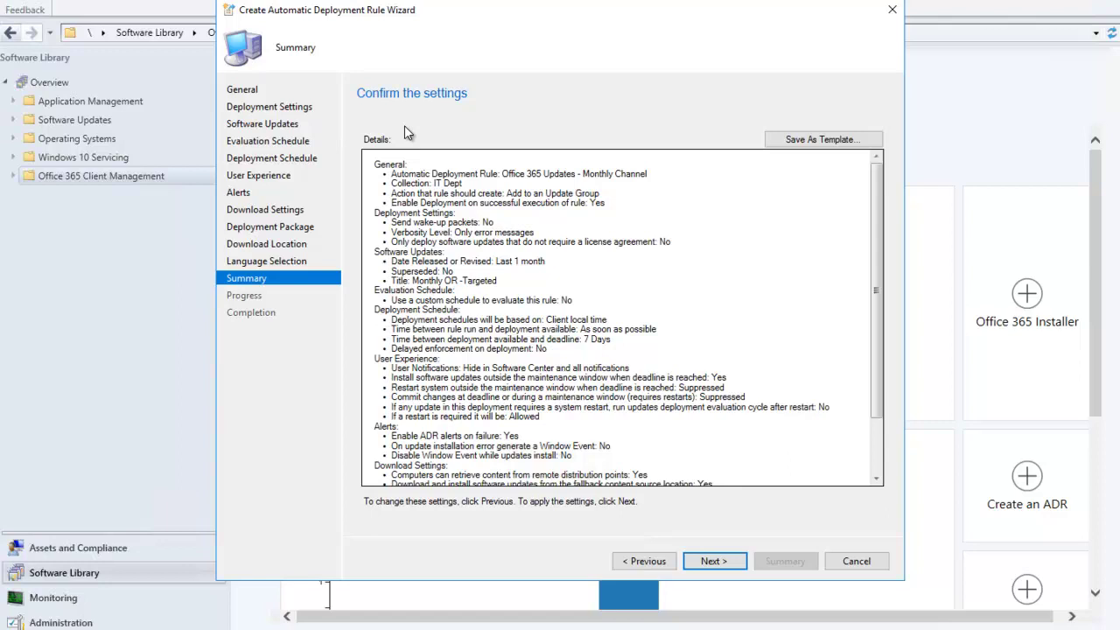
Step: Review the full settings summary, create the Monthly Channel automatic deployment rule, and close the wizard
scroll(877, 389, down, 1)
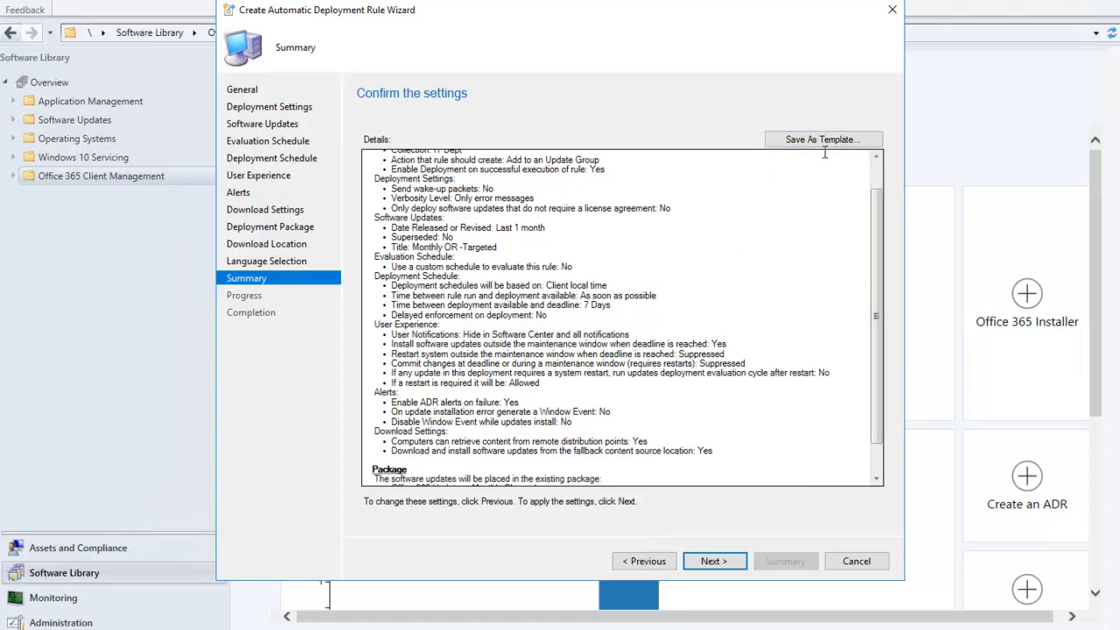
scroll(879, 278, down, 1)
scroll(878, 278, down, 2)
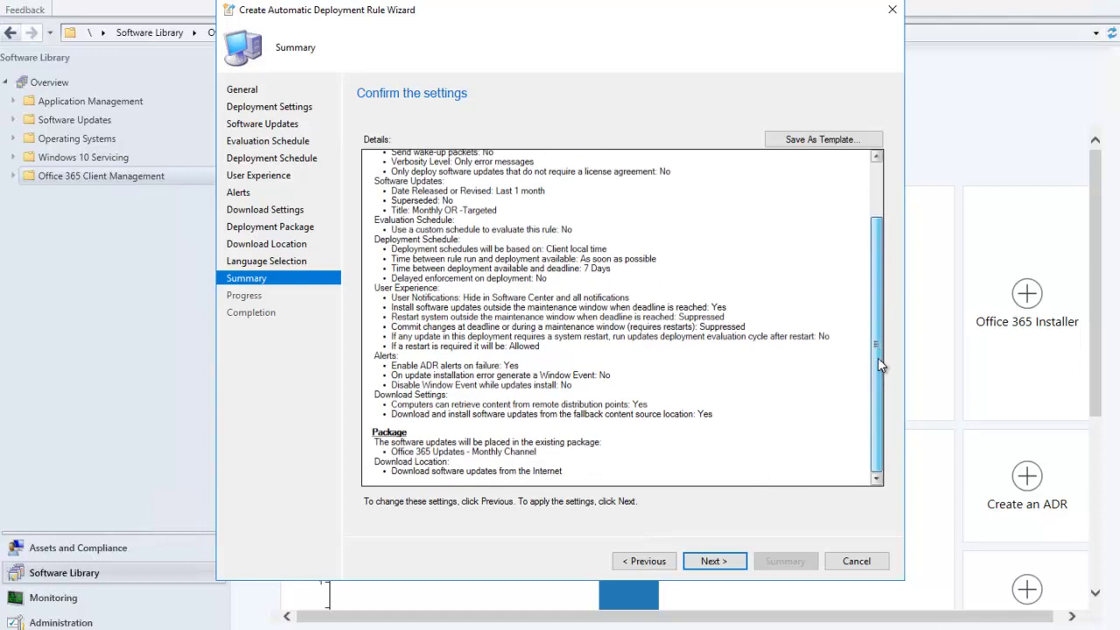
click(719, 560)
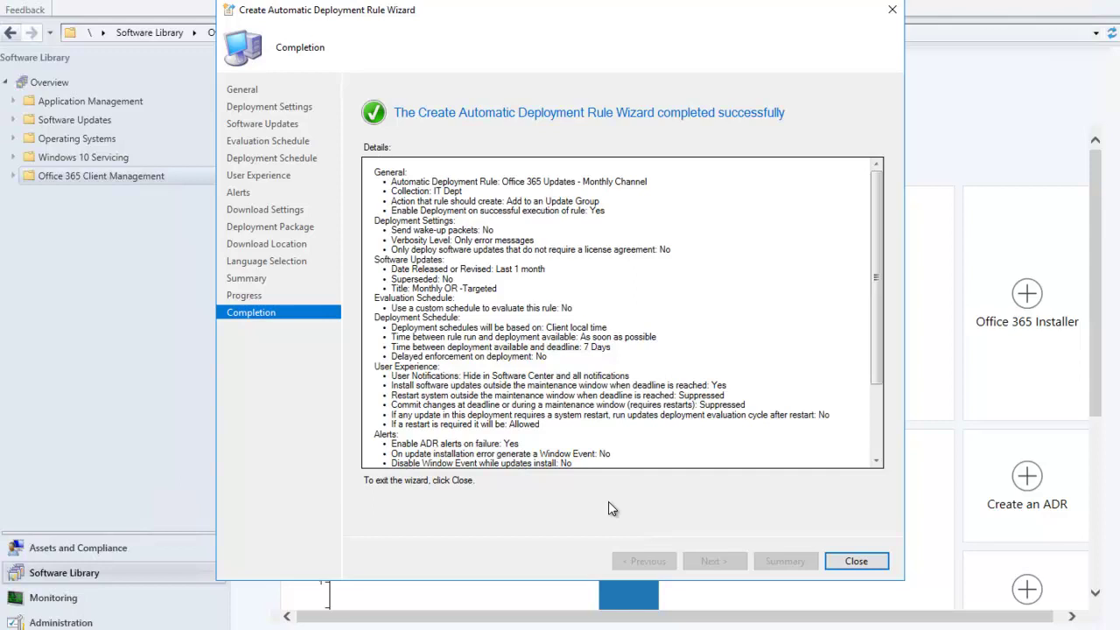
click(863, 561)
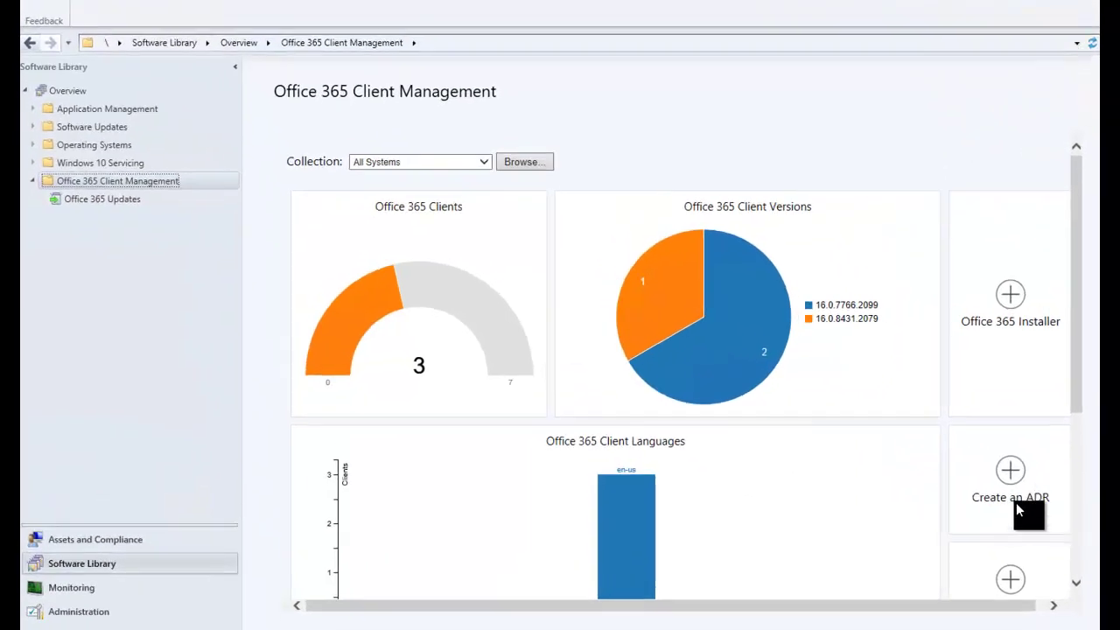
Step: Start a new automatic deployment rule named "Office 365 ProPlus - Move to newest Semi-annual channel version" for the Human Resources collection, keeping the default deployment settings
click(1032, 487)
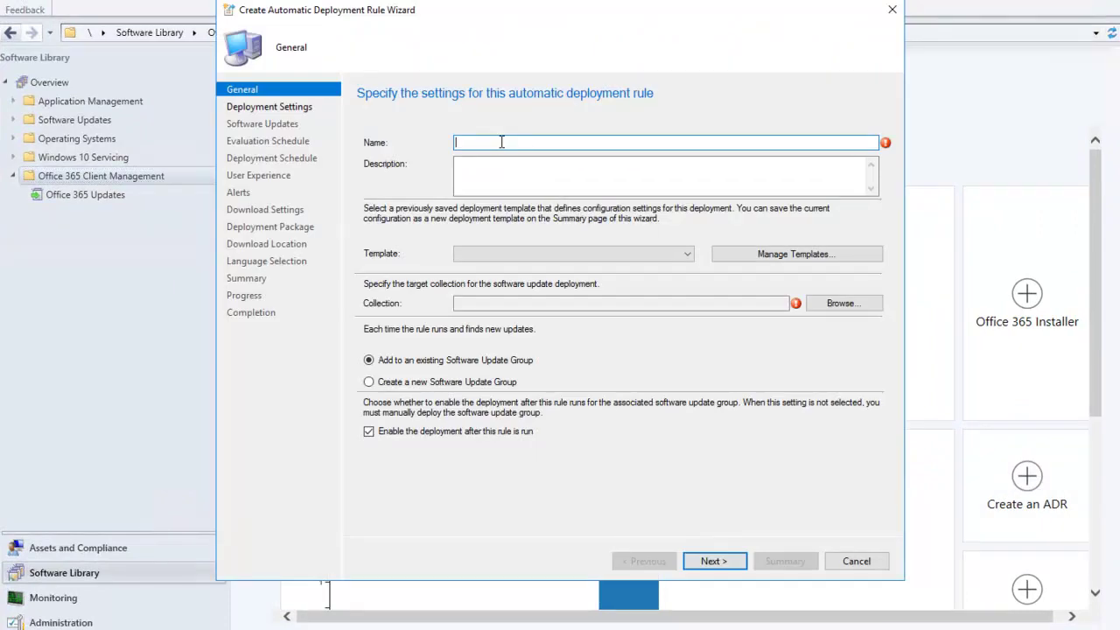
text(Office 365 ProPlus - Move to newest Semi-annual channel version)
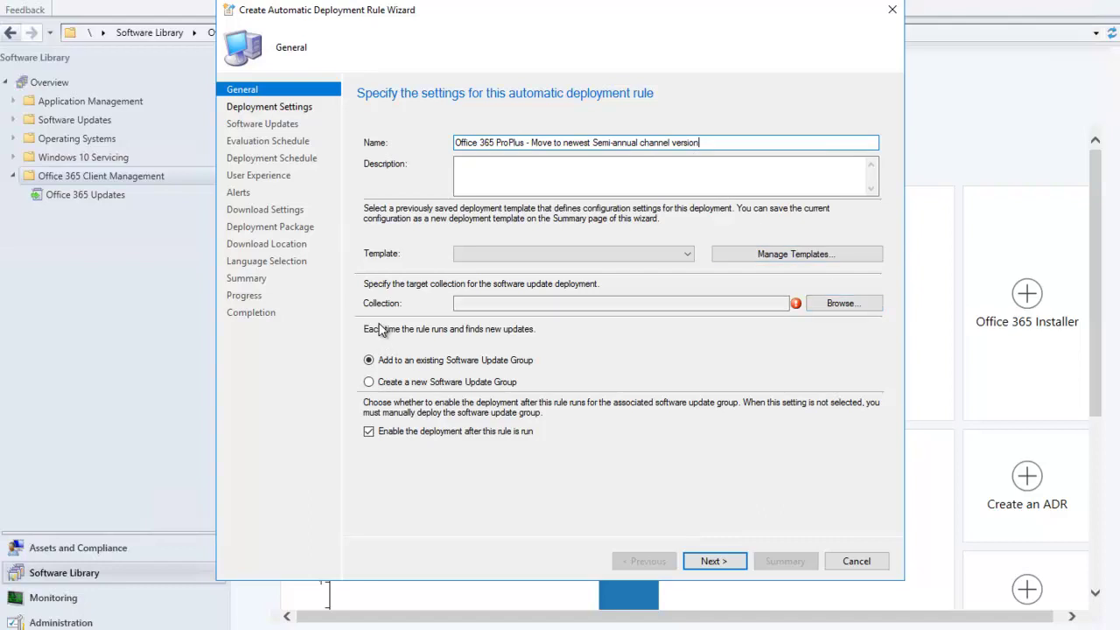
click(863, 313)
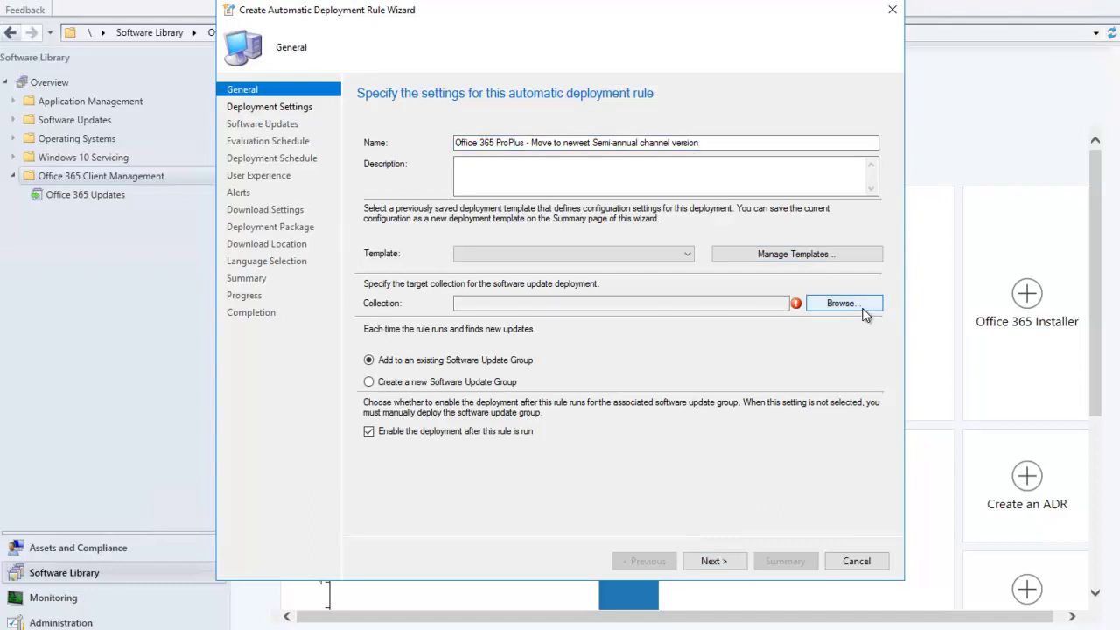
click(557, 236)
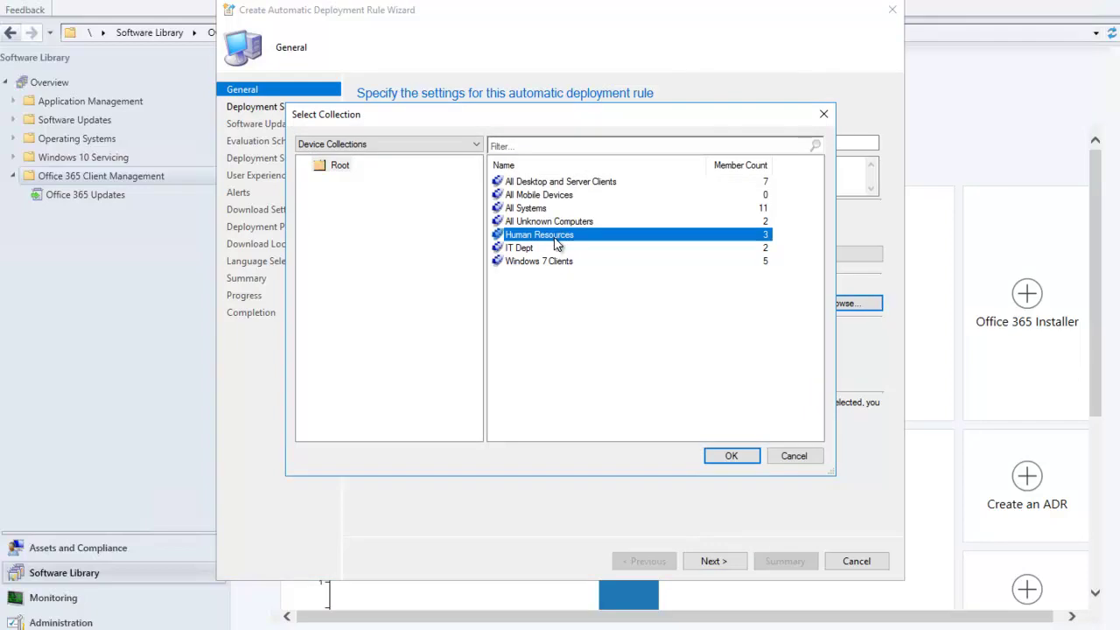
double_click(555, 236)
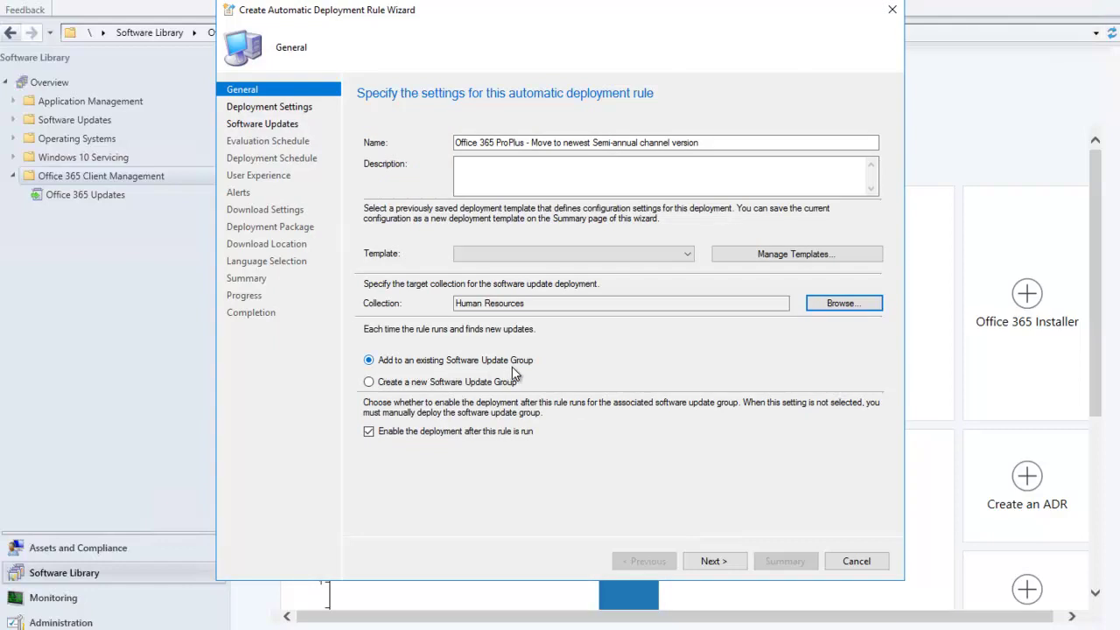
click(711, 561)
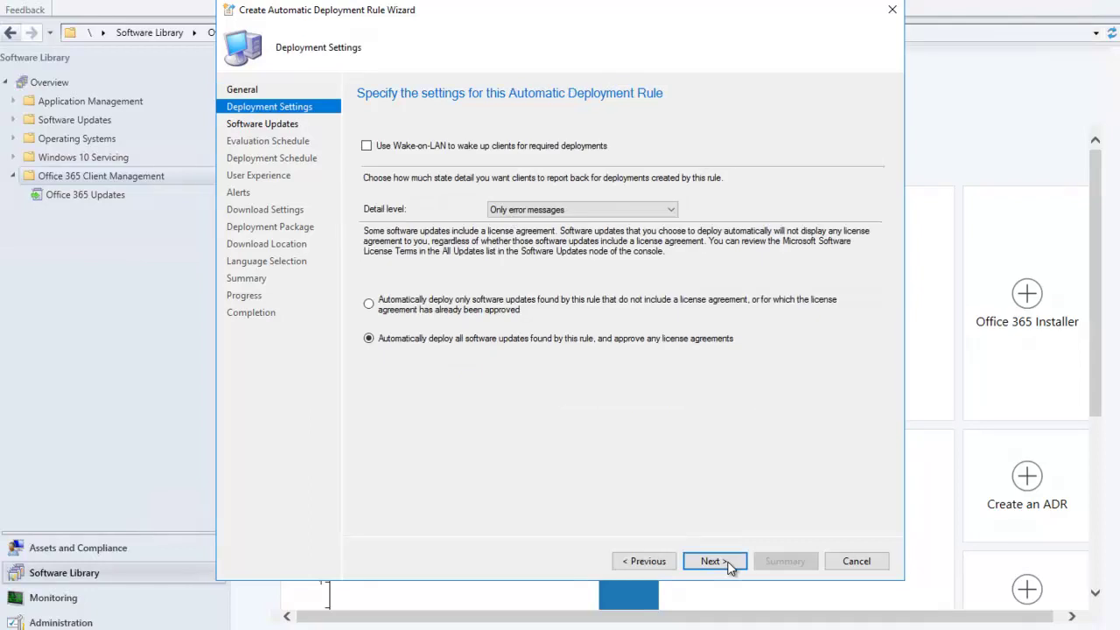
click(731, 566)
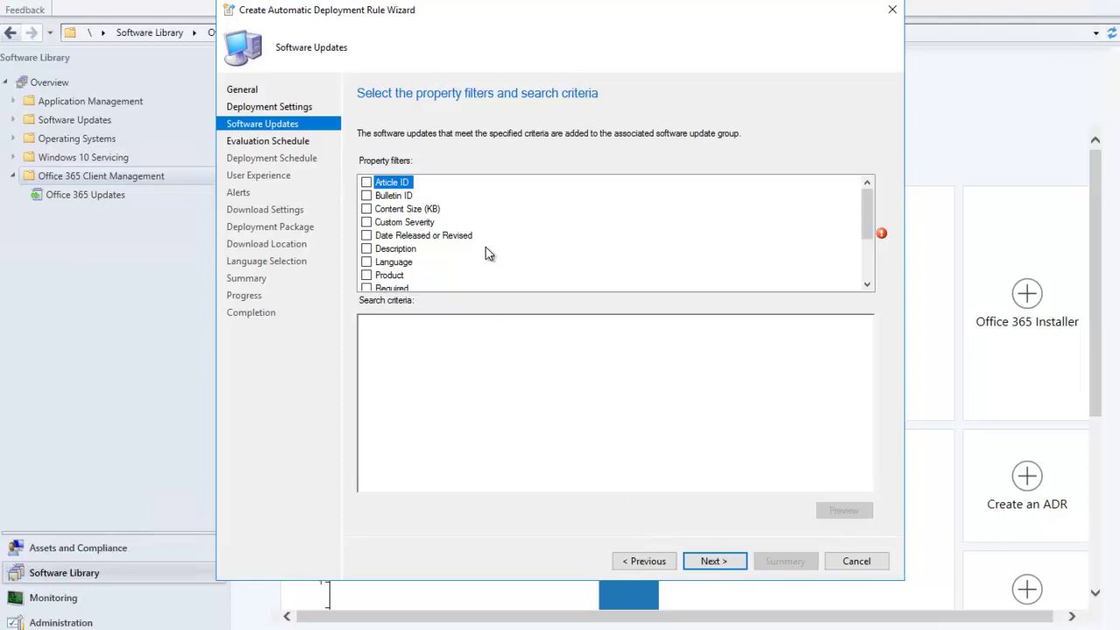
Step: Add a Product filter to the rule's software update criteria with the value Office 365 Client
scroll(486, 253, down, 2)
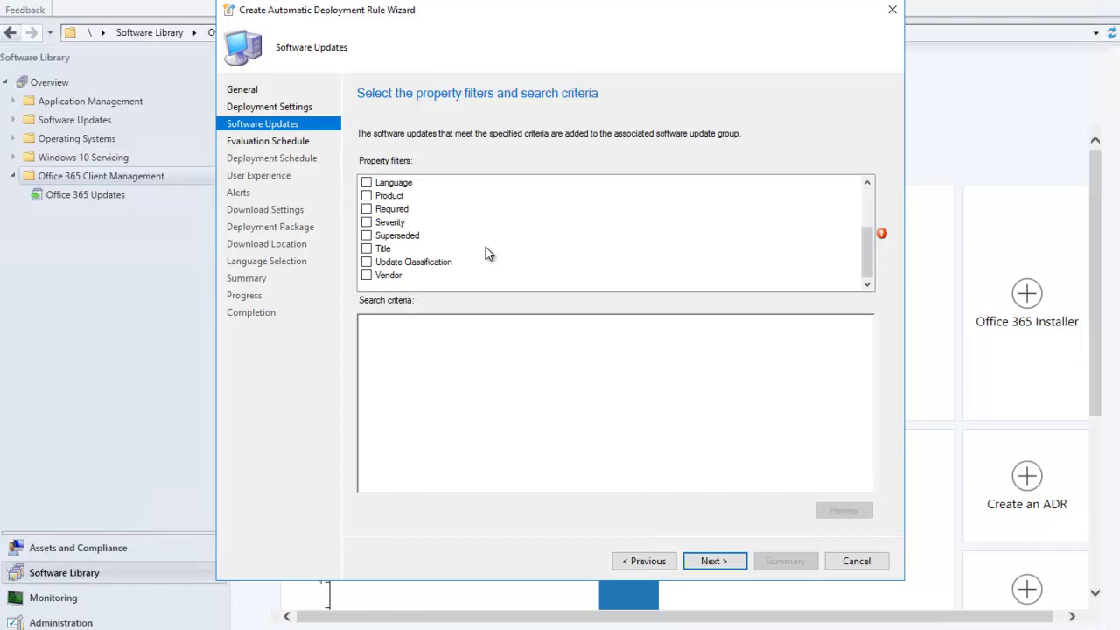
click(367, 196)
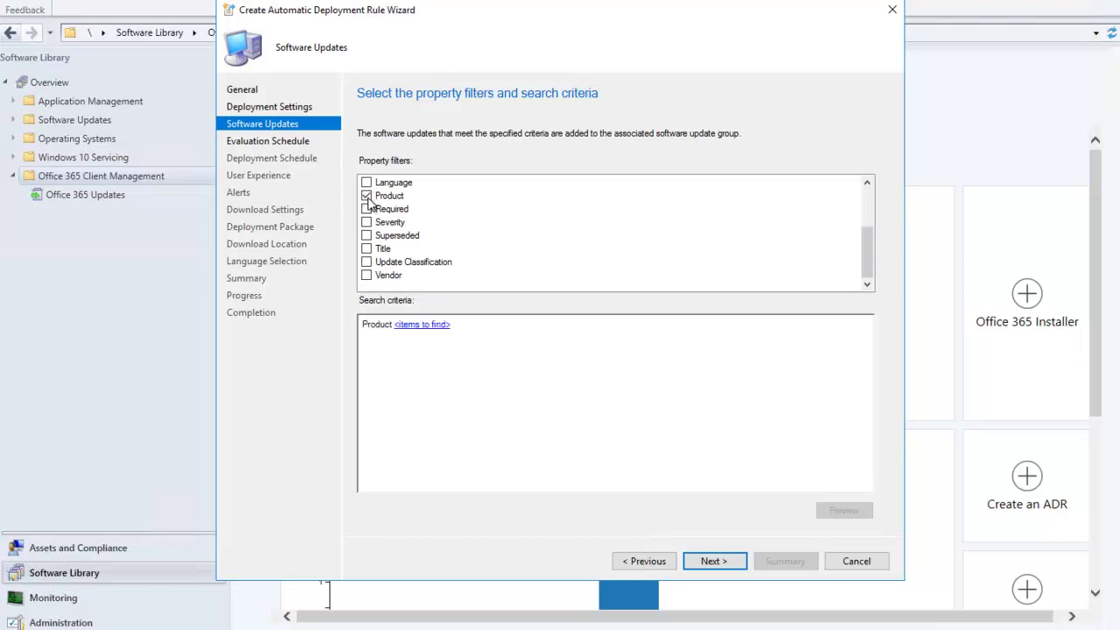
click(424, 327)
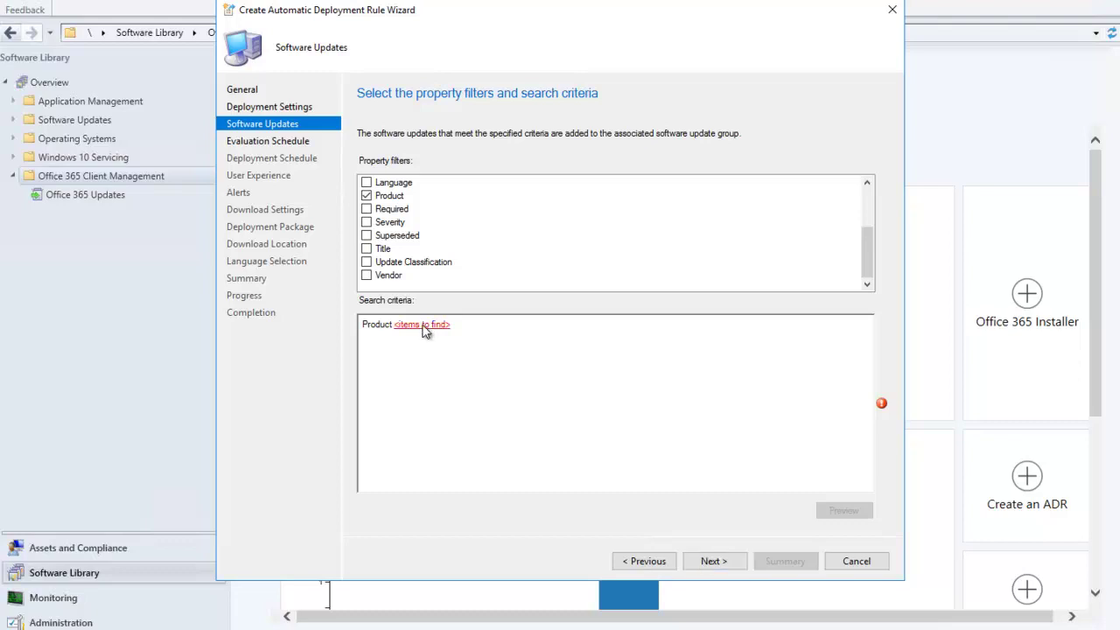
scroll(490, 307, down, 8)
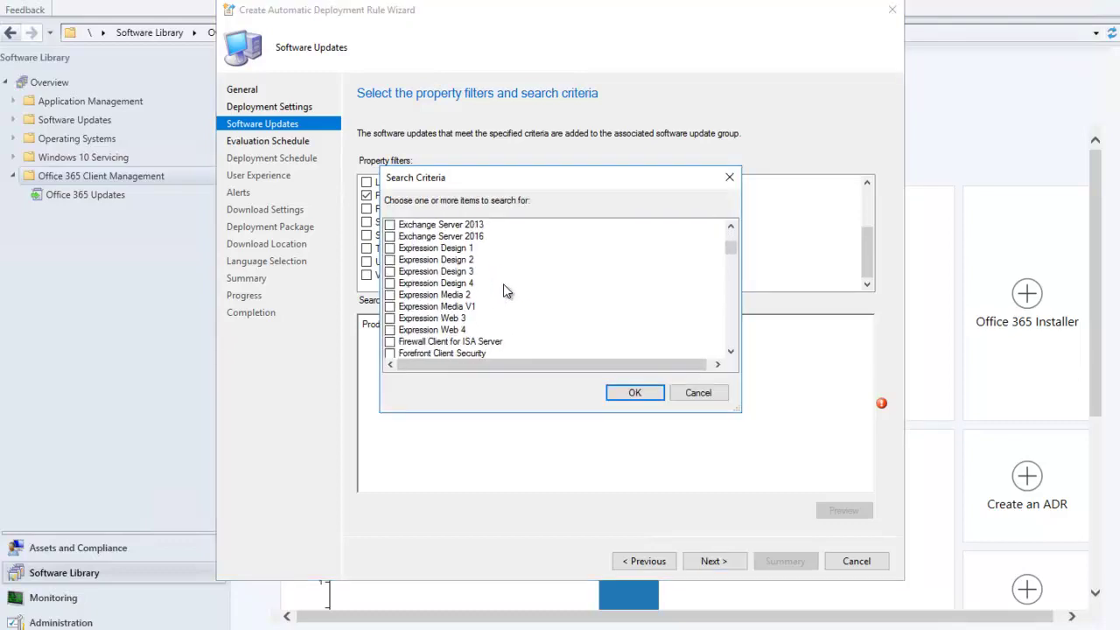
scroll(506, 291, down, 2)
scroll(508, 289, down, 12)
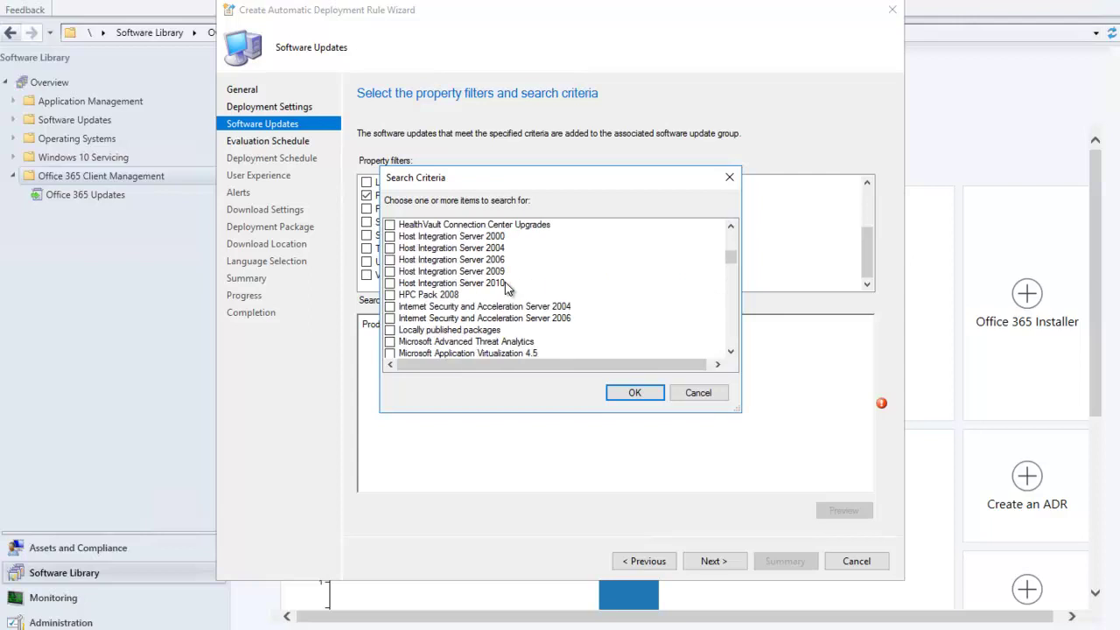
scroll(499, 287, down, 9)
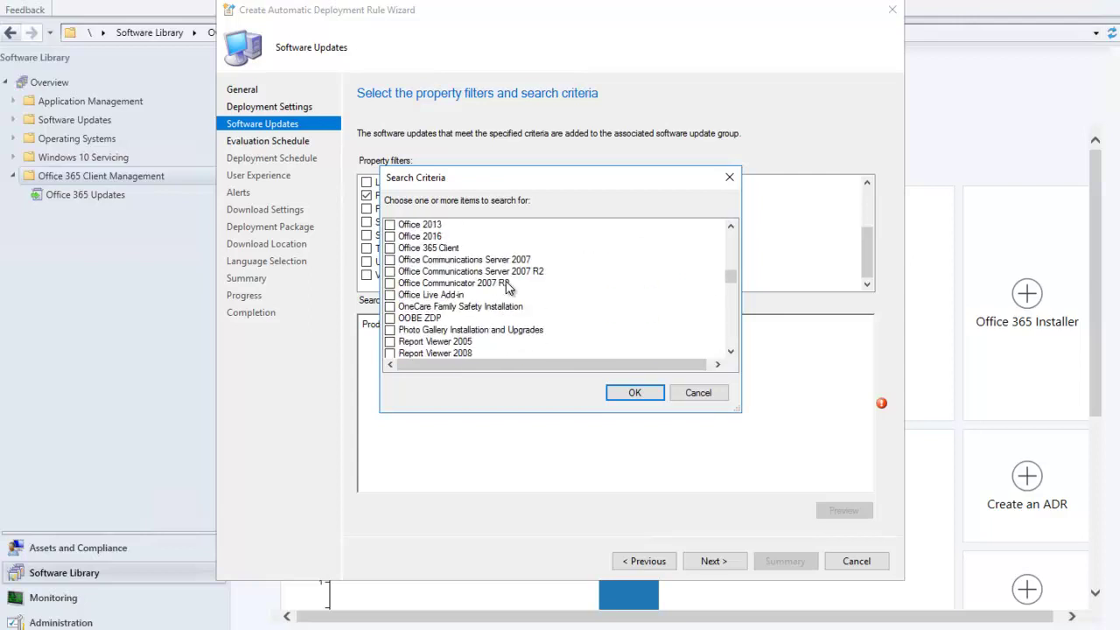
click(450, 249)
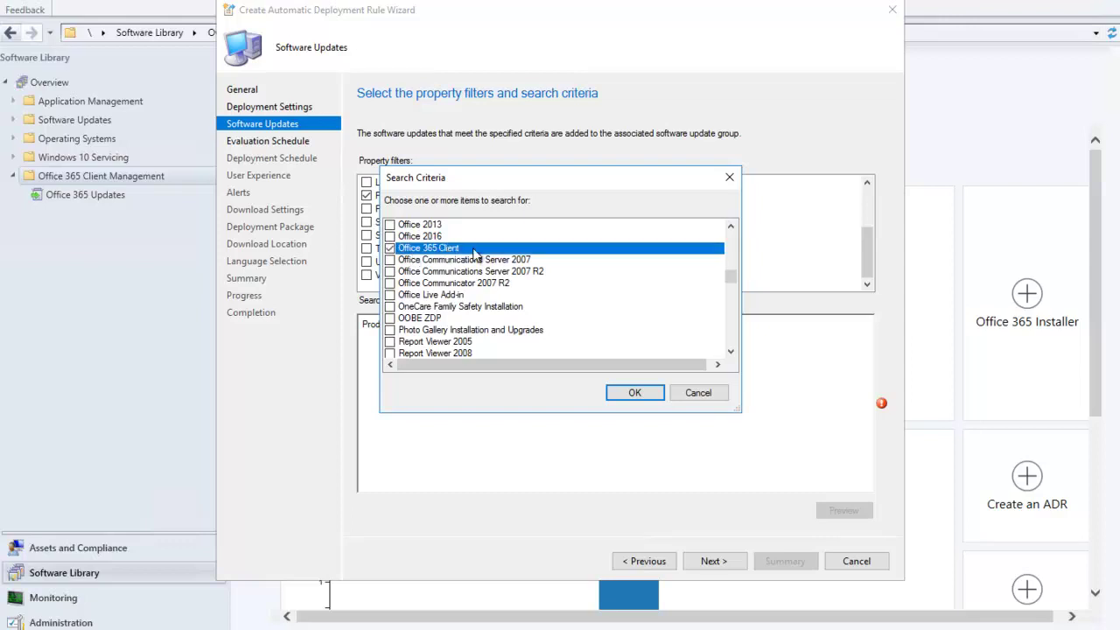
click(636, 395)
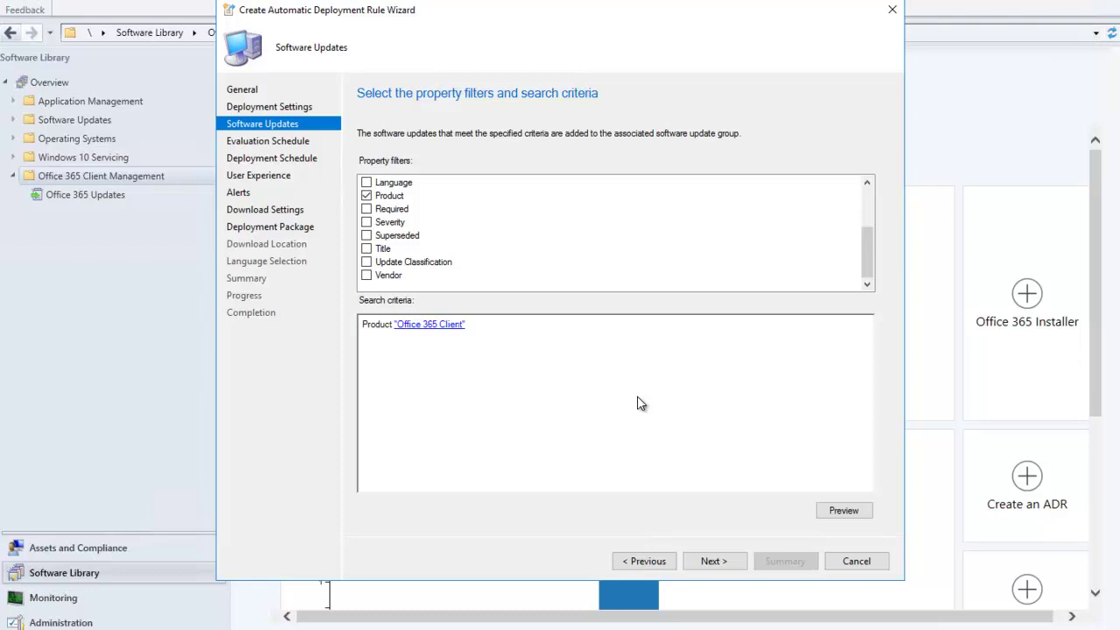
Step: Add a Superseded filter to the rule's software update criteria with the value No
click(366, 236)
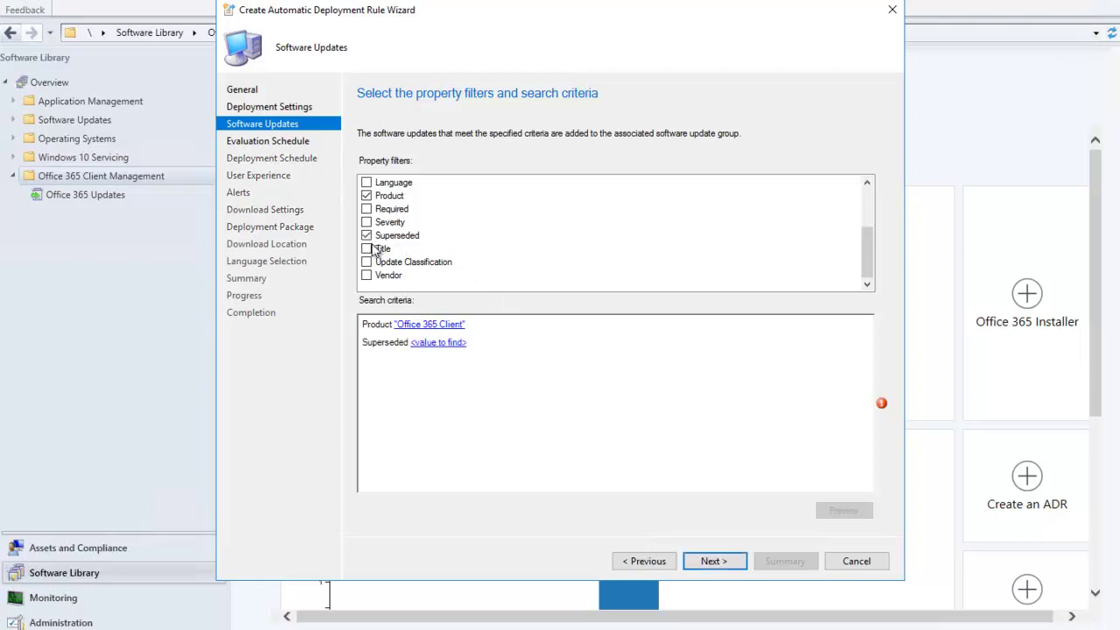
click(439, 344)
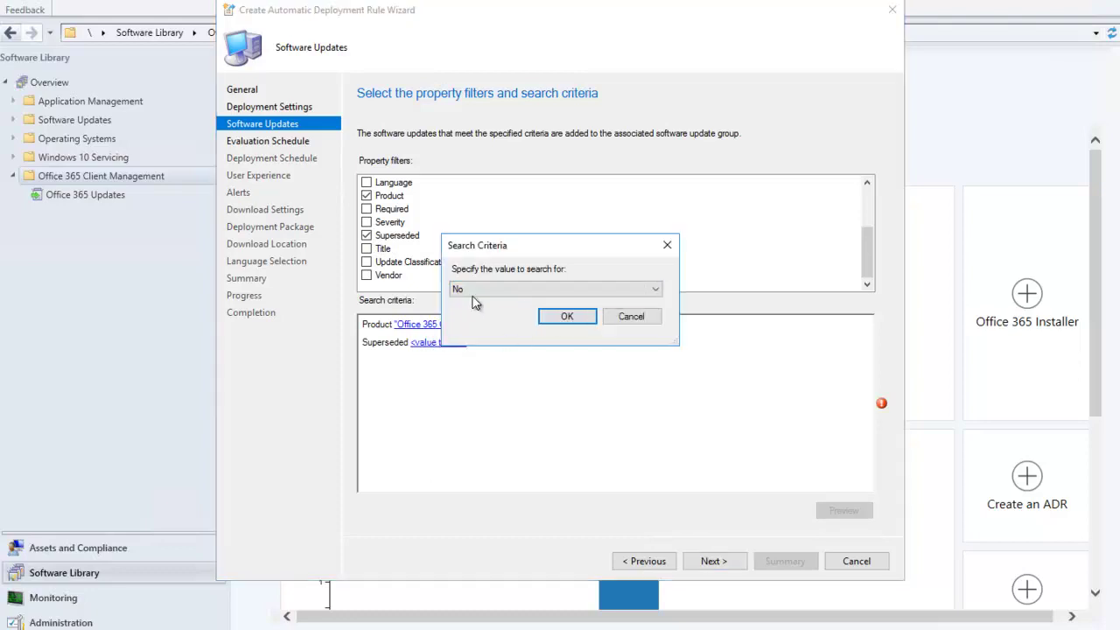
click(567, 317)
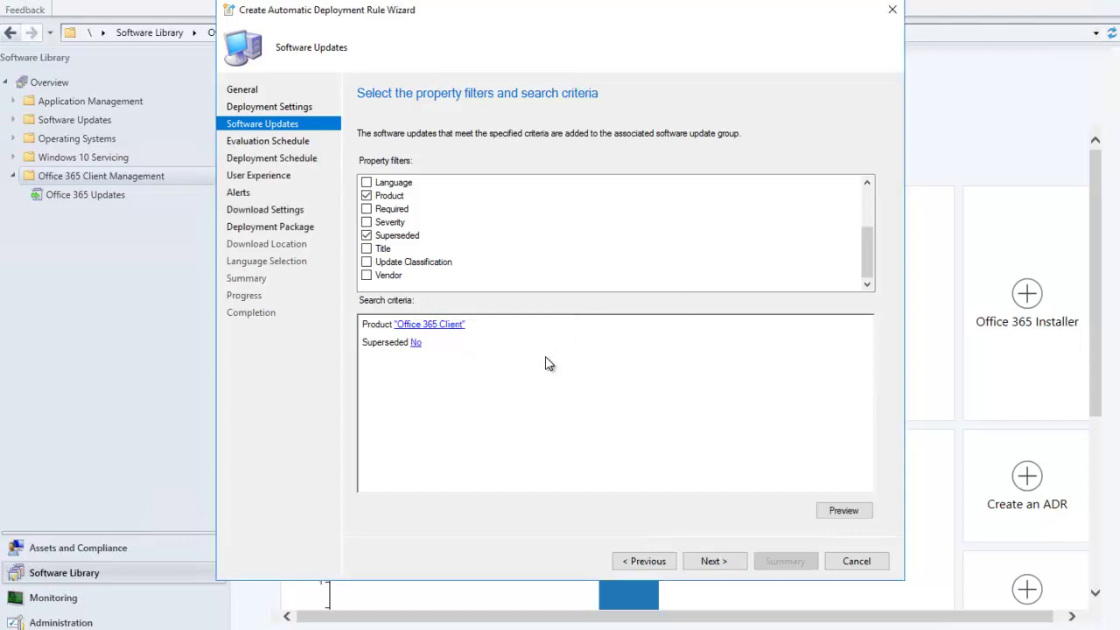
Step: Add a Title filter to the rule's search criteria with the search strings Semi-Annual and -(Targeted)
click(367, 249)
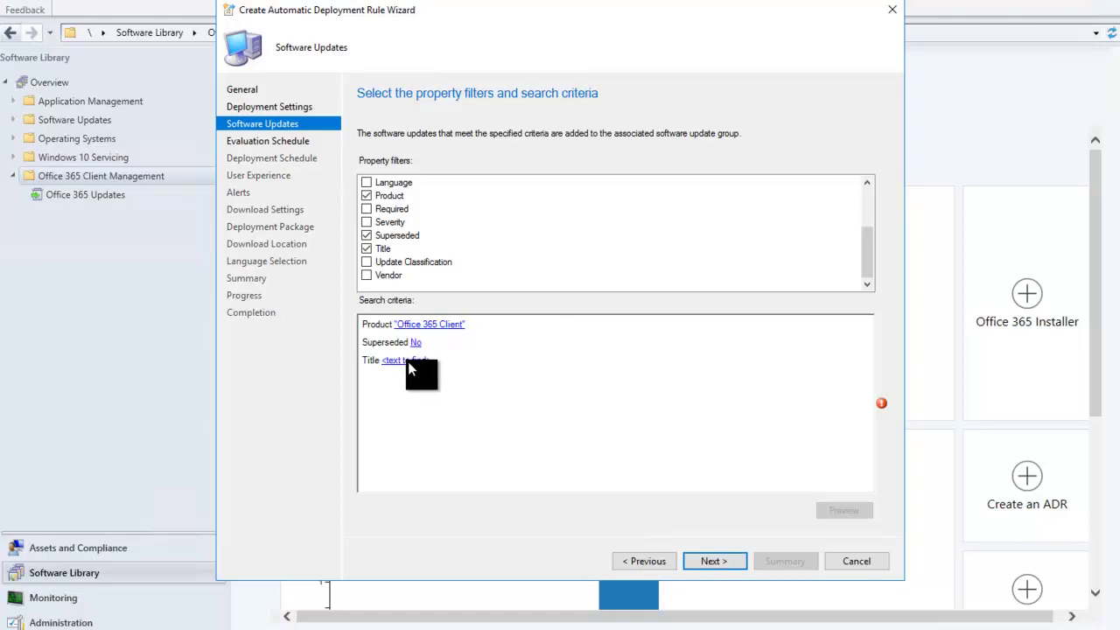
click(407, 361)
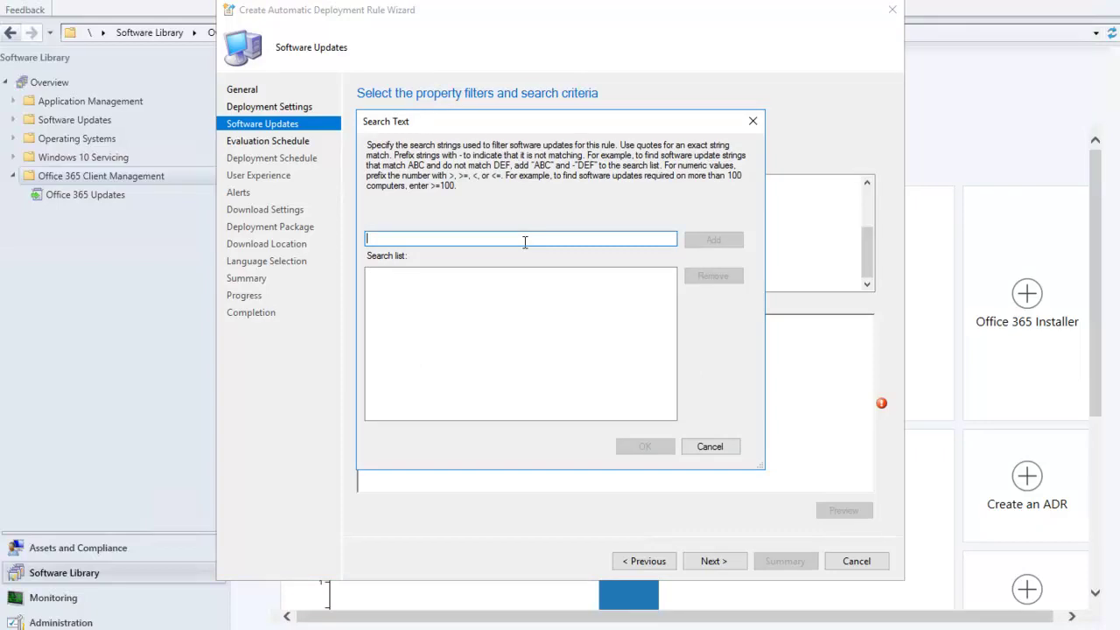
text(Semi)
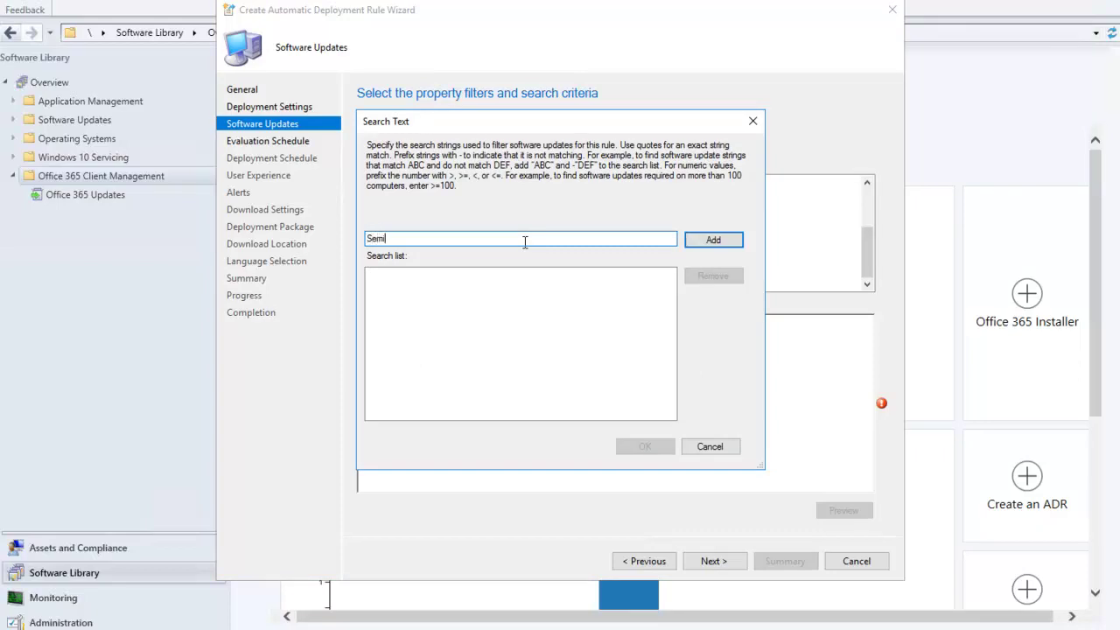
text(-Annual)
key(Return)
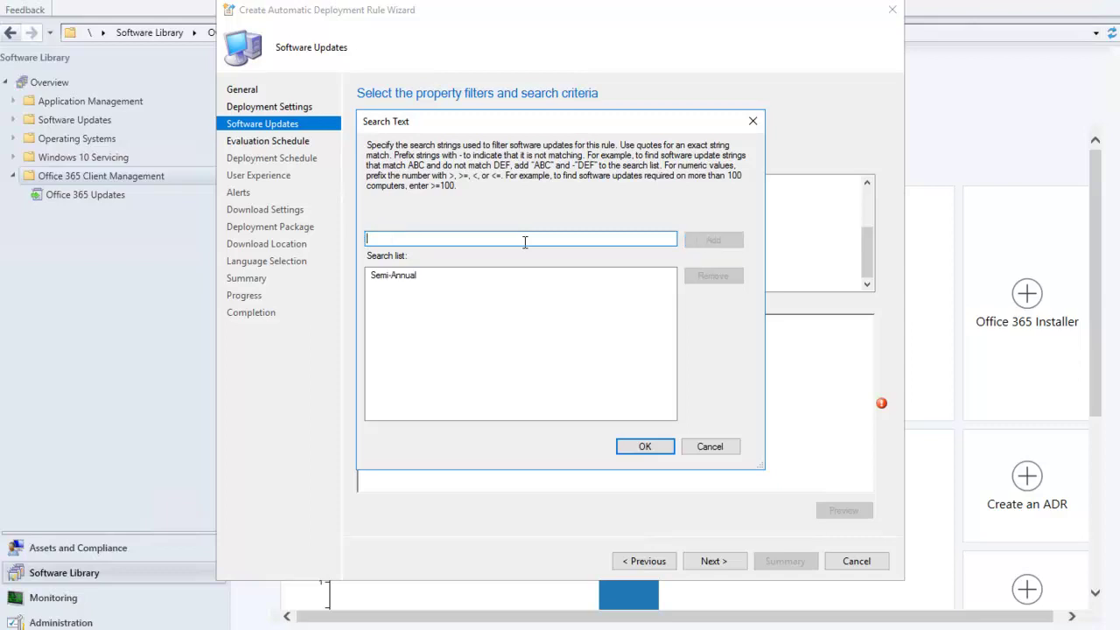
text(-()
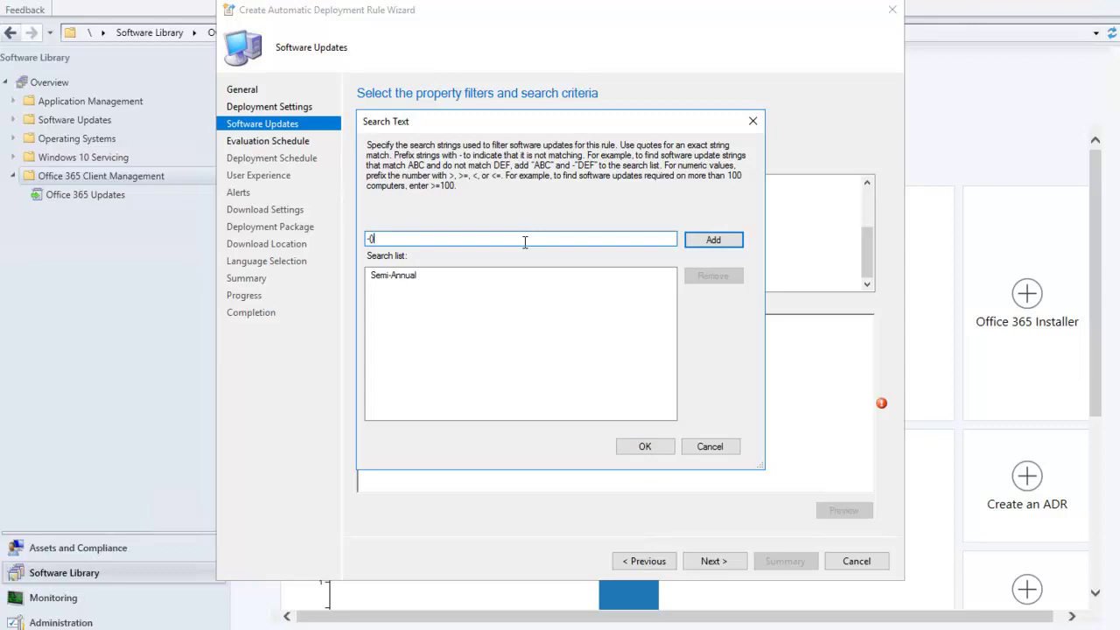
text(Targeted))
key(Return)
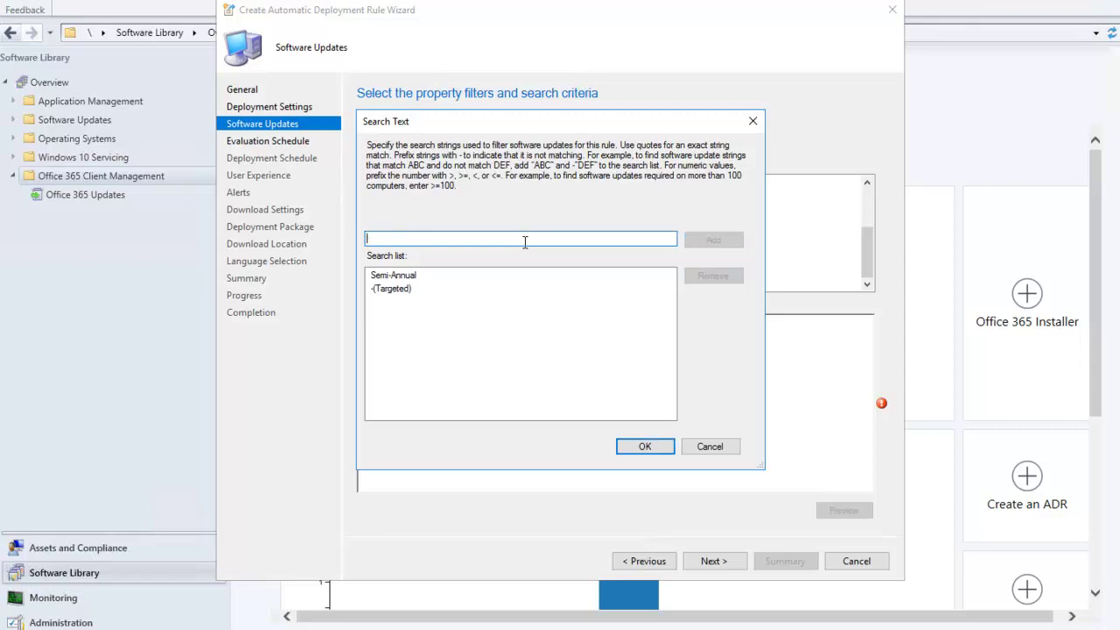
Step: Add the exclusion strings -x64 and -64-bit to the Title filter's search list and apply it
text(-x6)
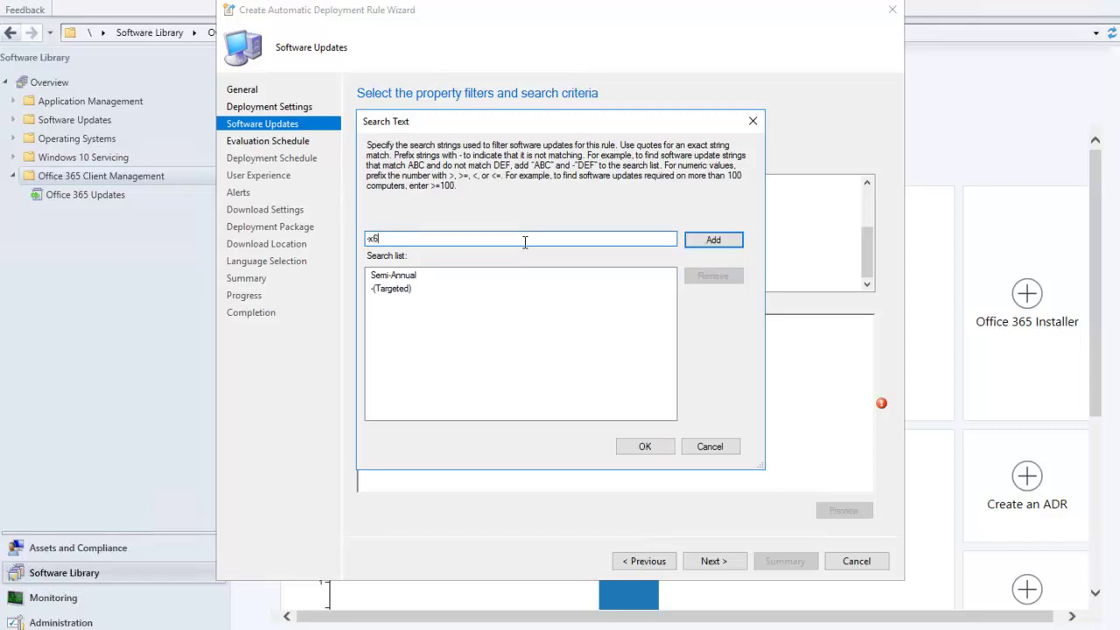
text(4)
key(BackSpace)
key(BackSpace)
text(64)
key(Return)
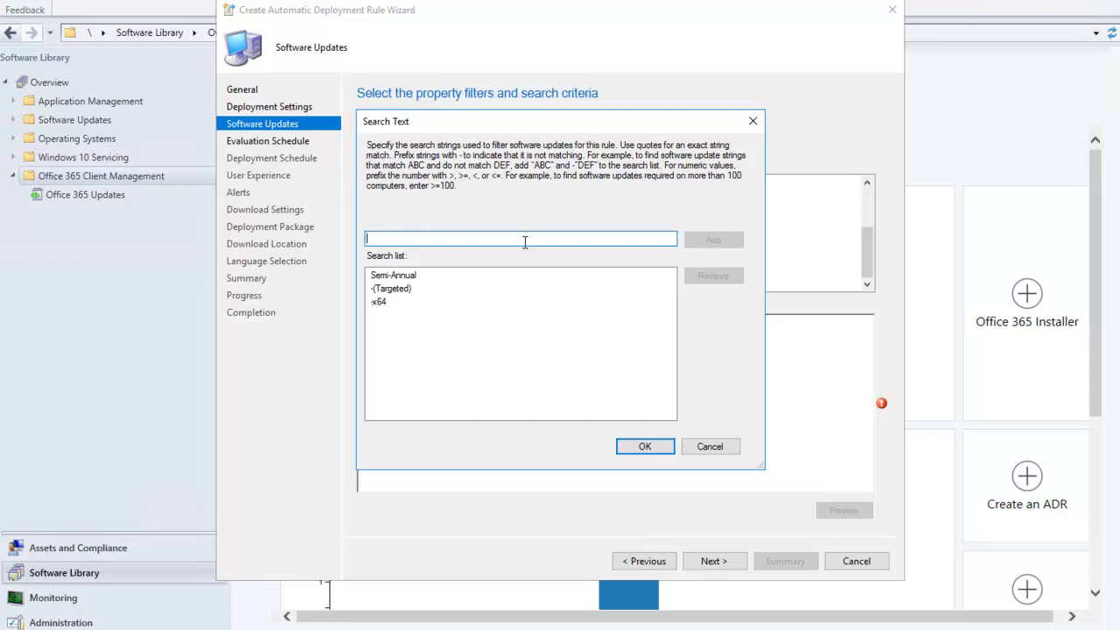
text(-)
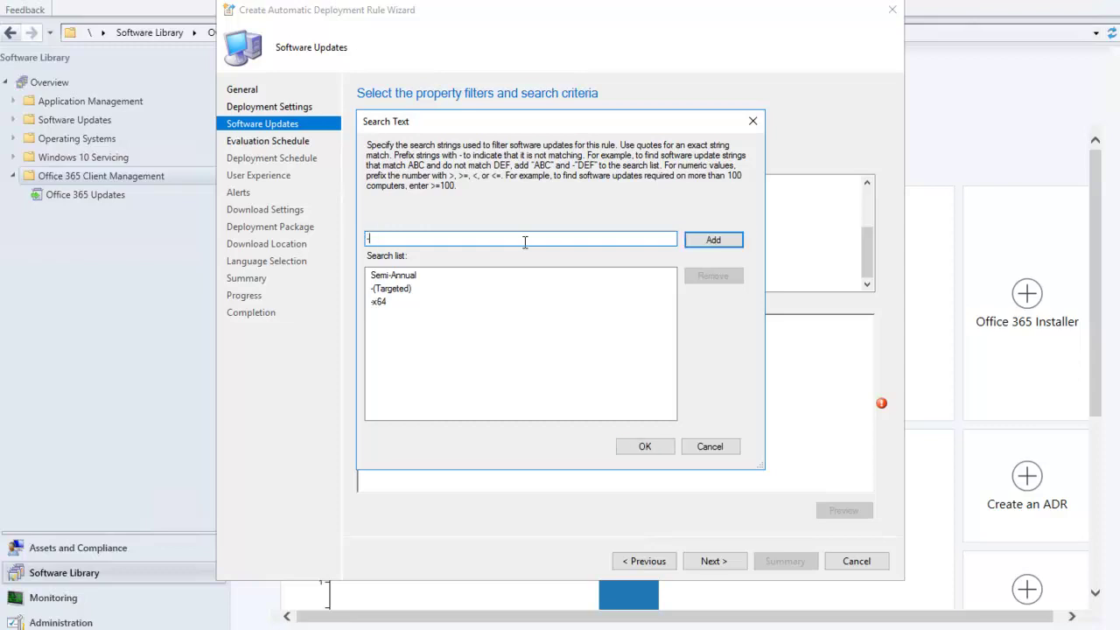
text(64-bit)
key(Return)
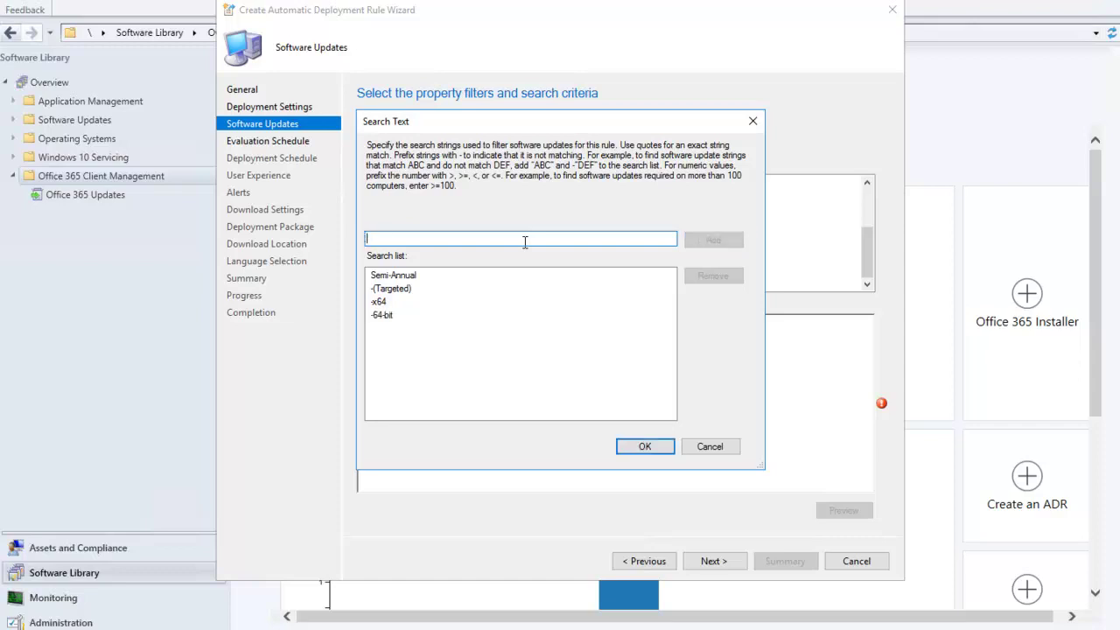
key(Return)
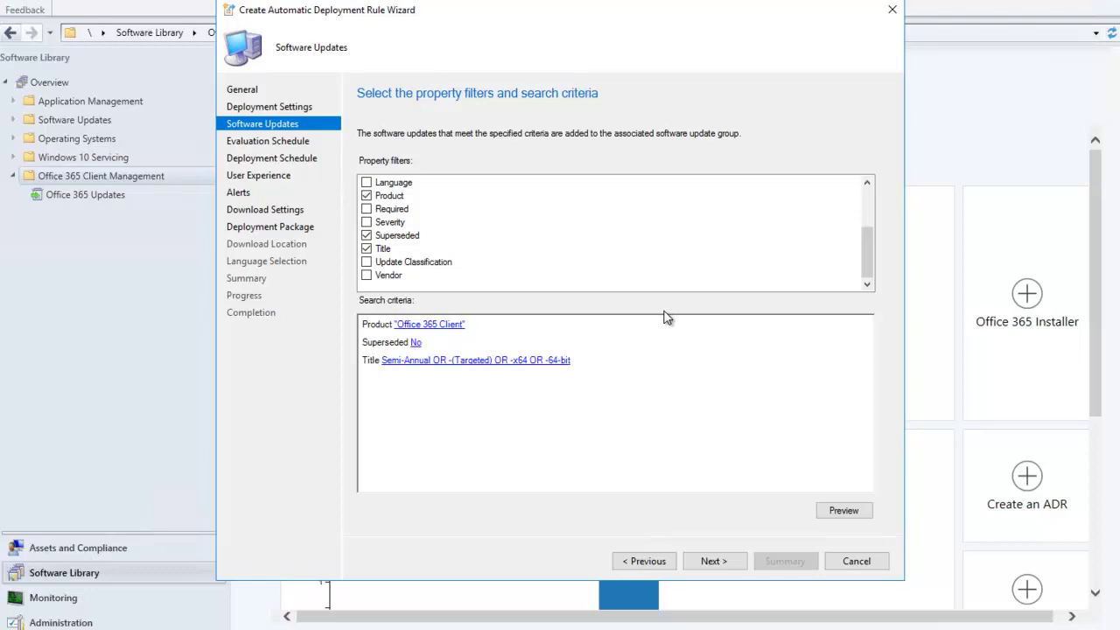
Step: Preview the updates that match the search criteria, widening the Title column to read the full titles
click(844, 511)
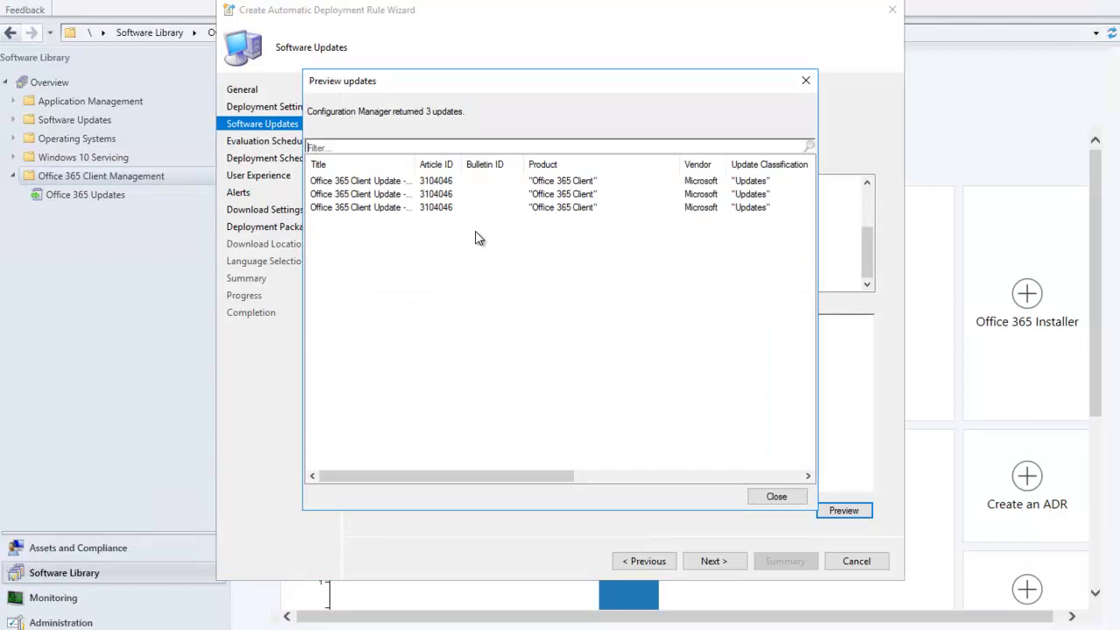
drag(414, 167, 700, 166)
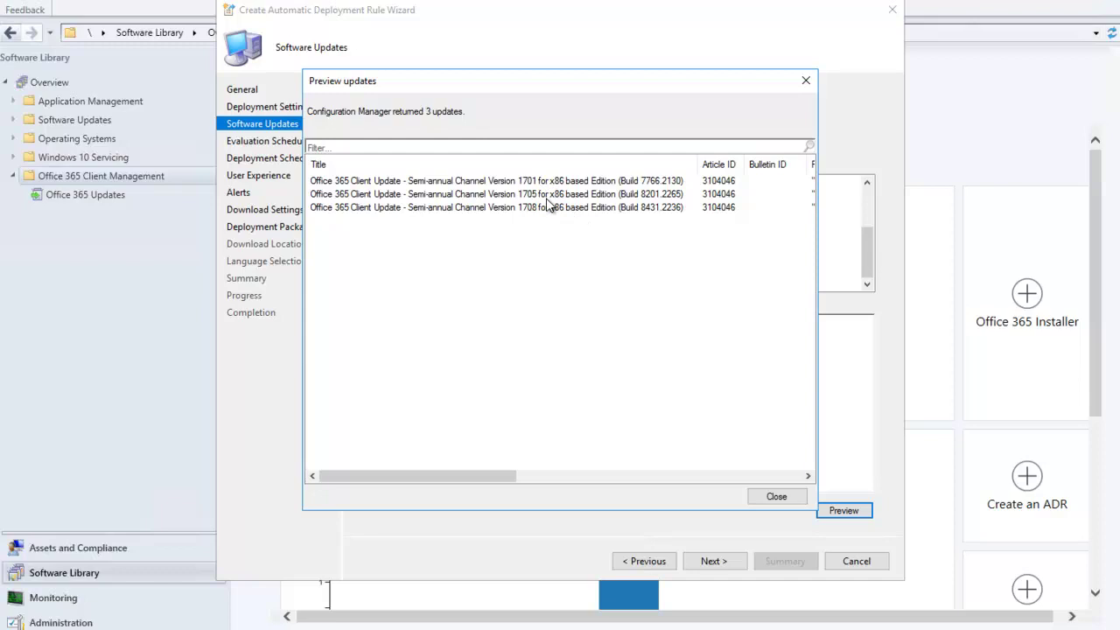
click(785, 497)
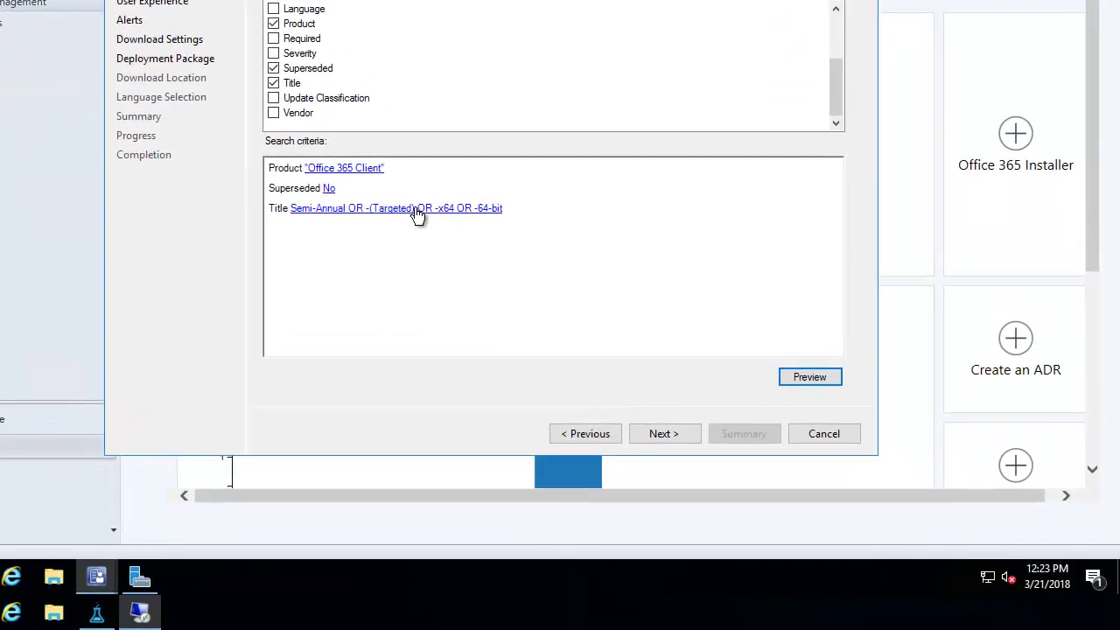
Step: Exclude the older channel versions by adding -1701 and -1705 to the Title filter's search list
click(418, 210)
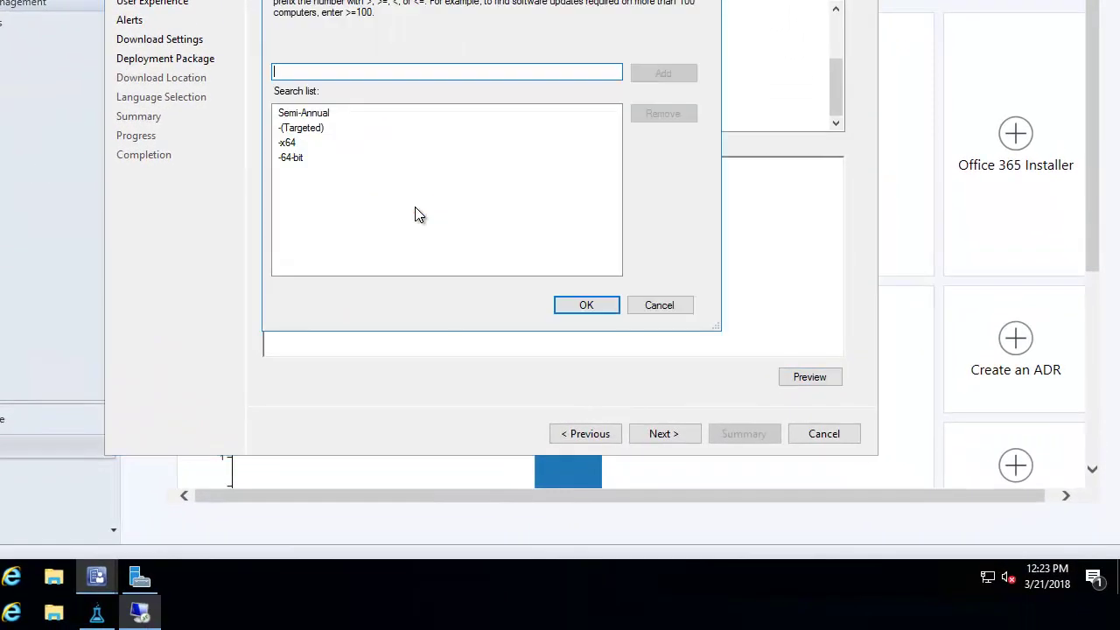
text(-)
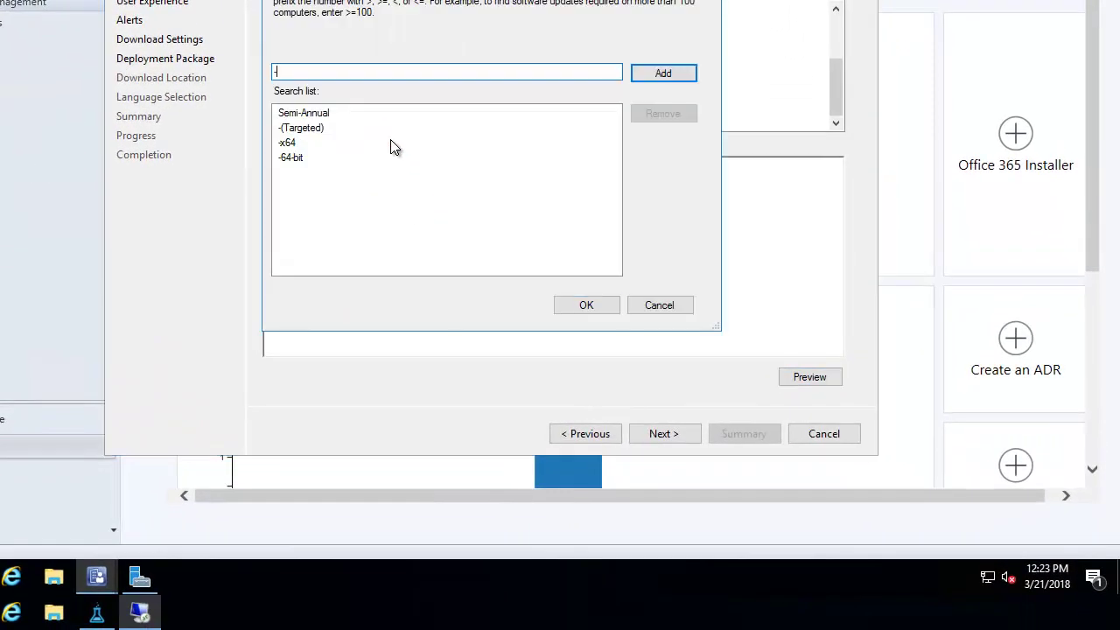
text(1701)
key(Return)
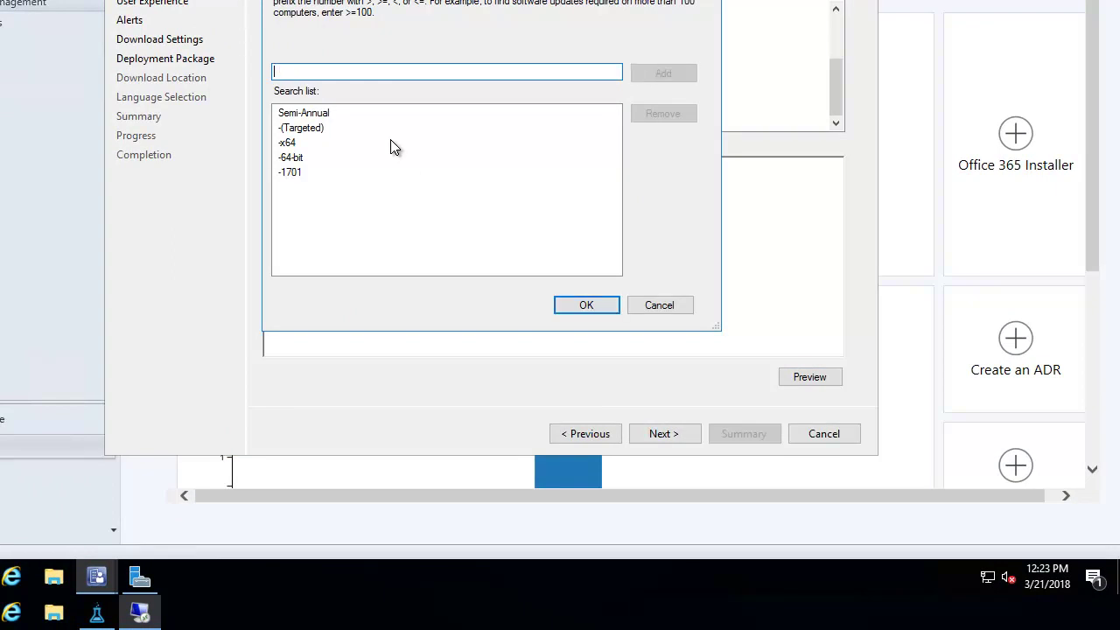
text(-1705)
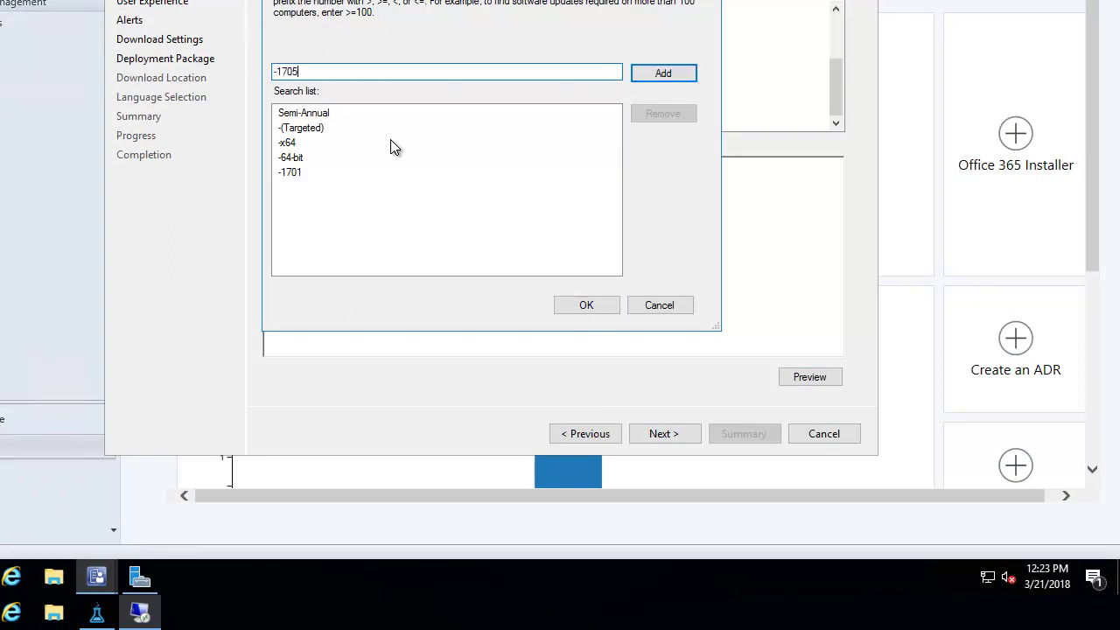
key(Return)
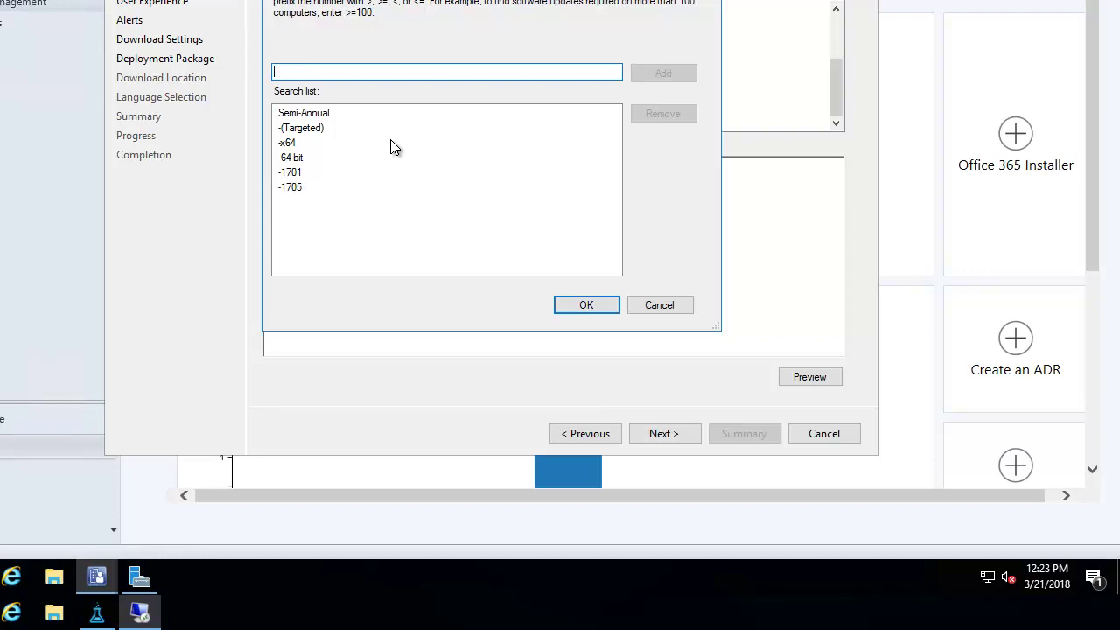
key(Return)
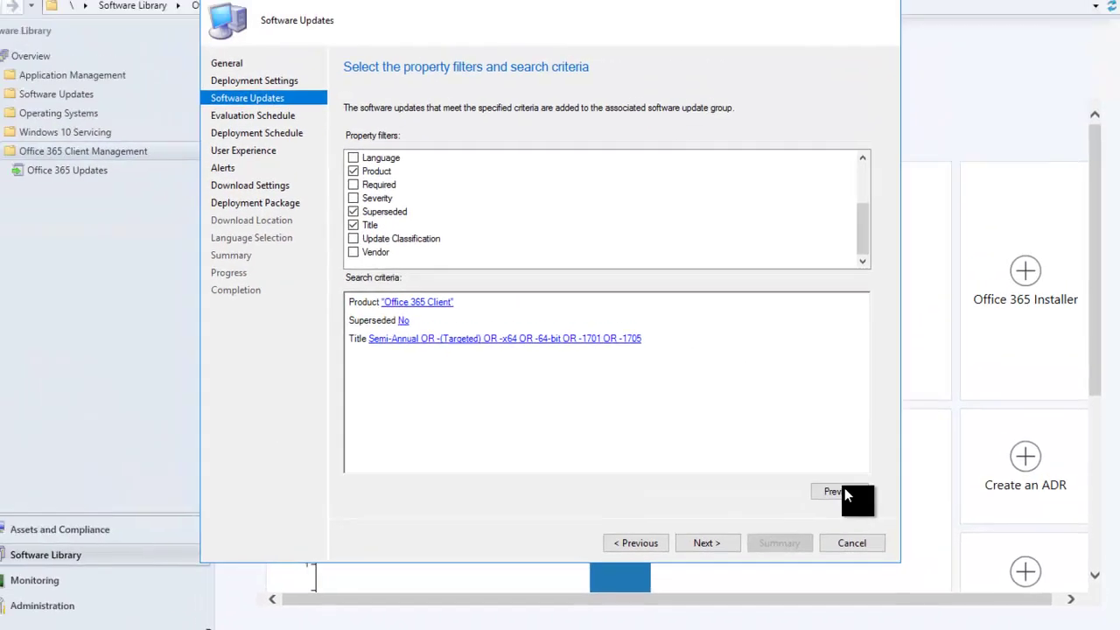
Step: Preview the matching updates again with the revised Title filter and check the full update titles
click(816, 396)
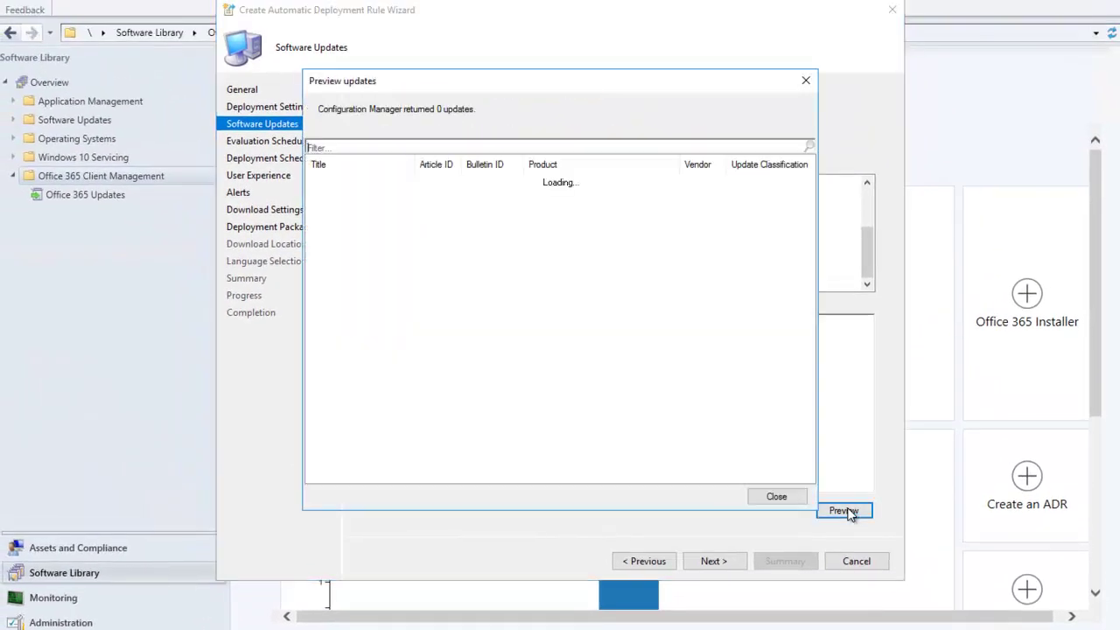
drag(434, 165, 728, 160)
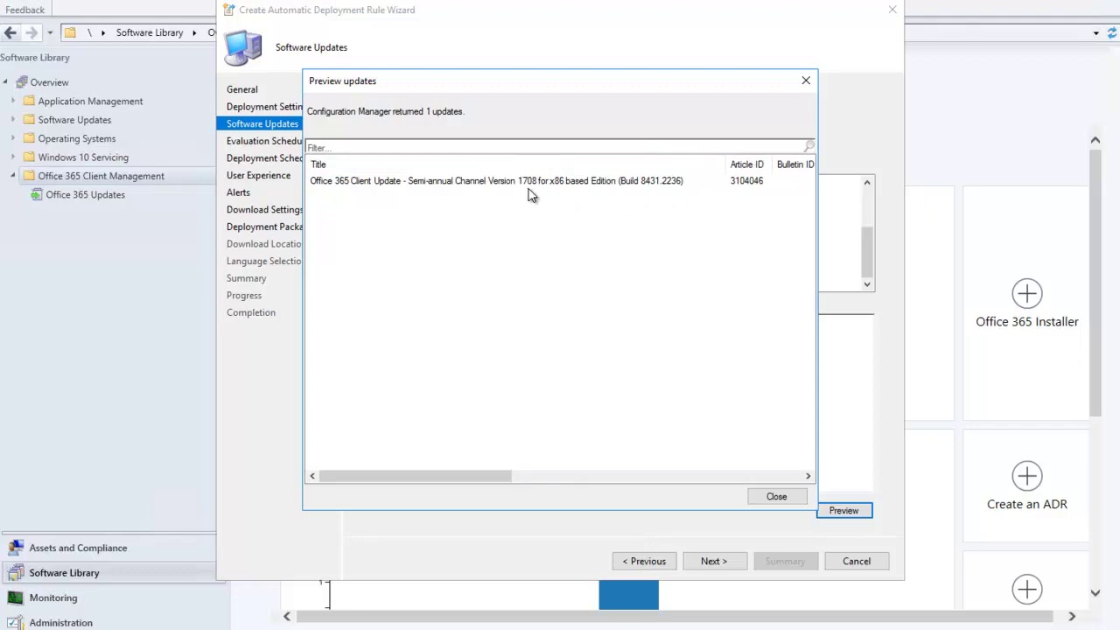
click(777, 496)
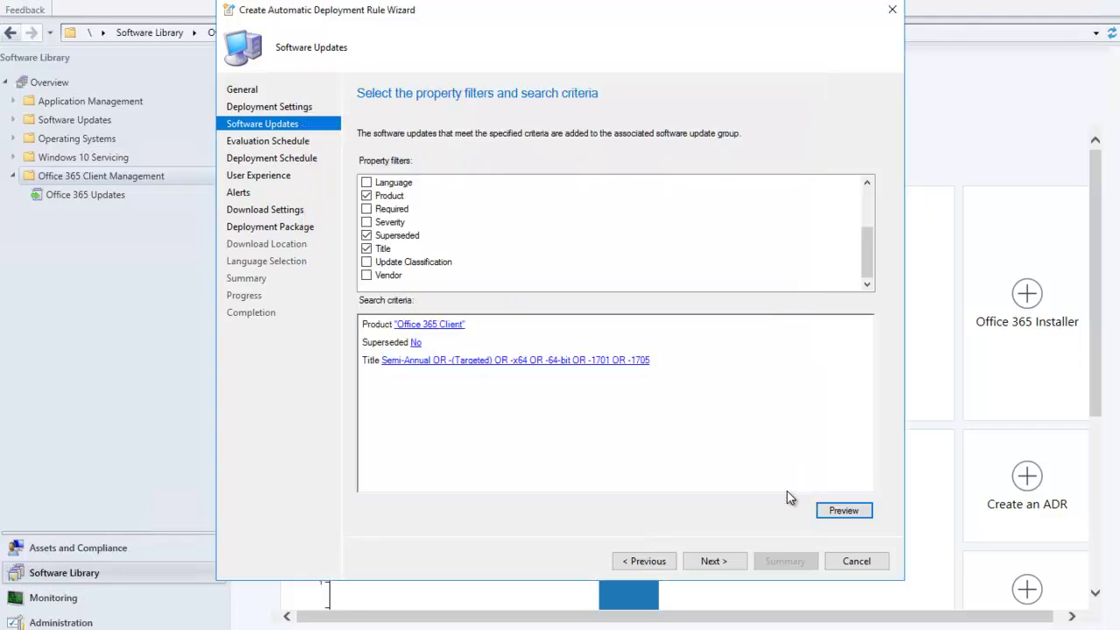
Step: Keep the default evaluation and deployment schedules, and allow software update installation outside maintenance windows once the deadline is reached
click(737, 560)
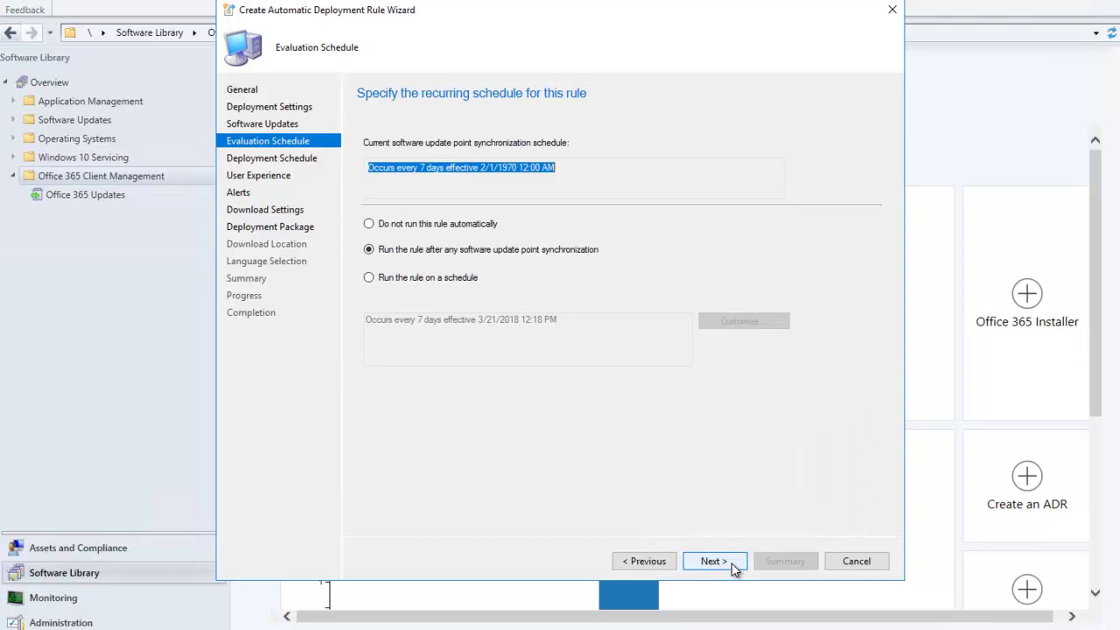
click(732, 563)
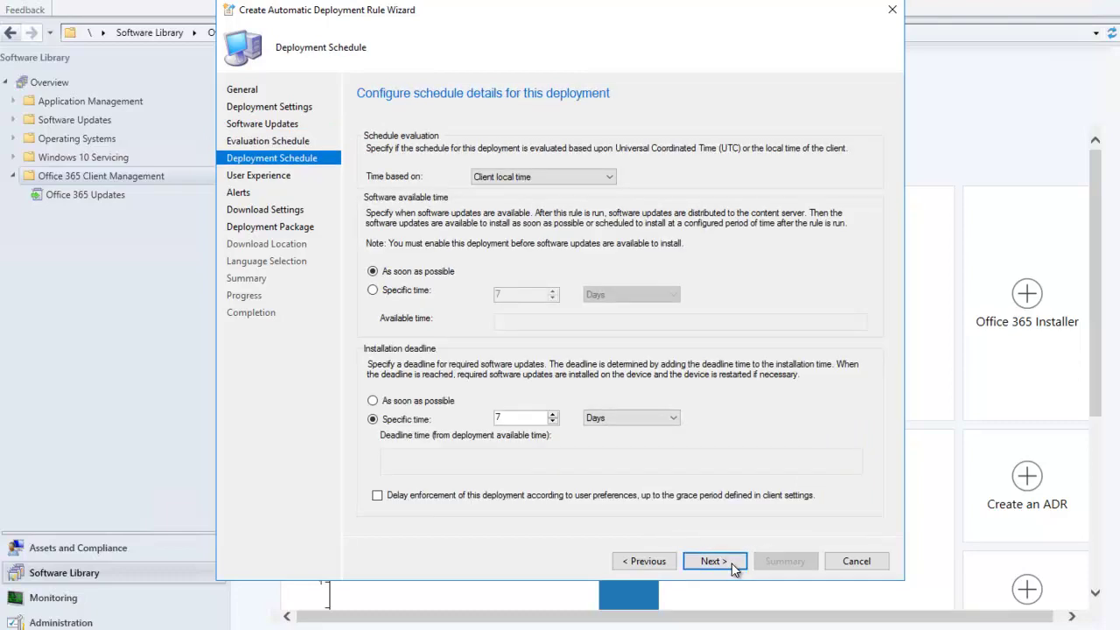
click(731, 563)
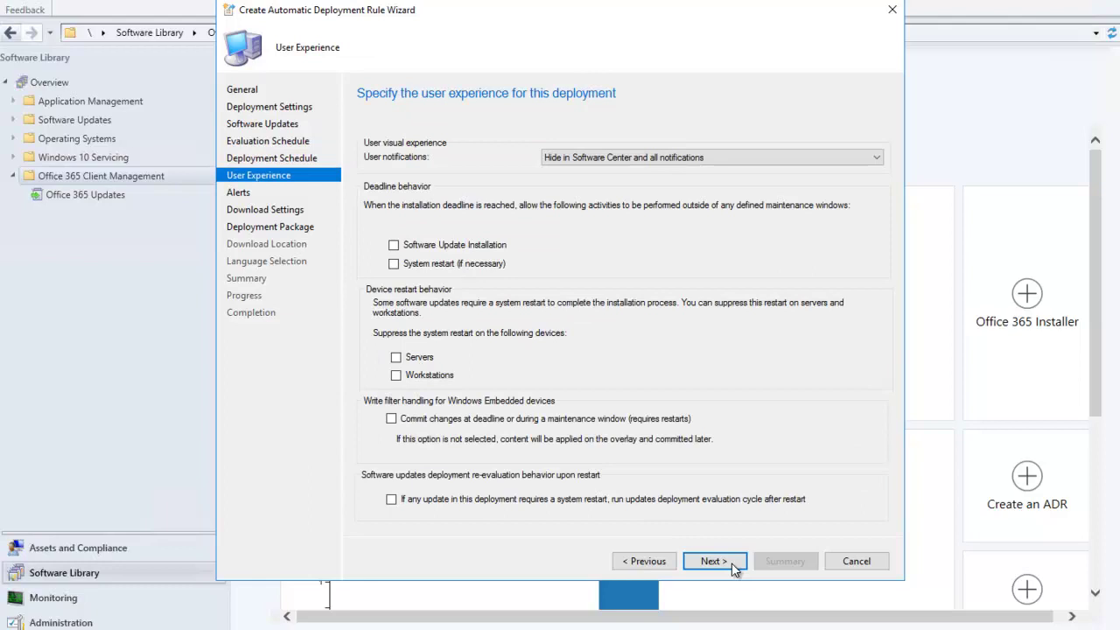
click(394, 246)
click(717, 561)
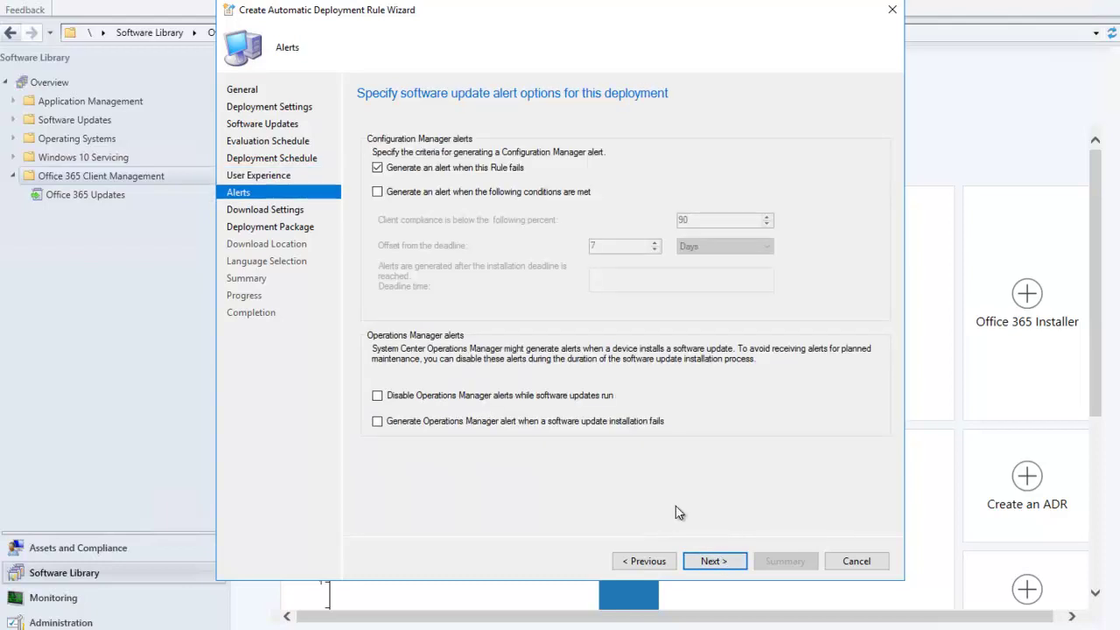
Step: Keep the default alerts and let clients using neighbor or default site boundary groups download software updates from the distribution point and install
click(723, 565)
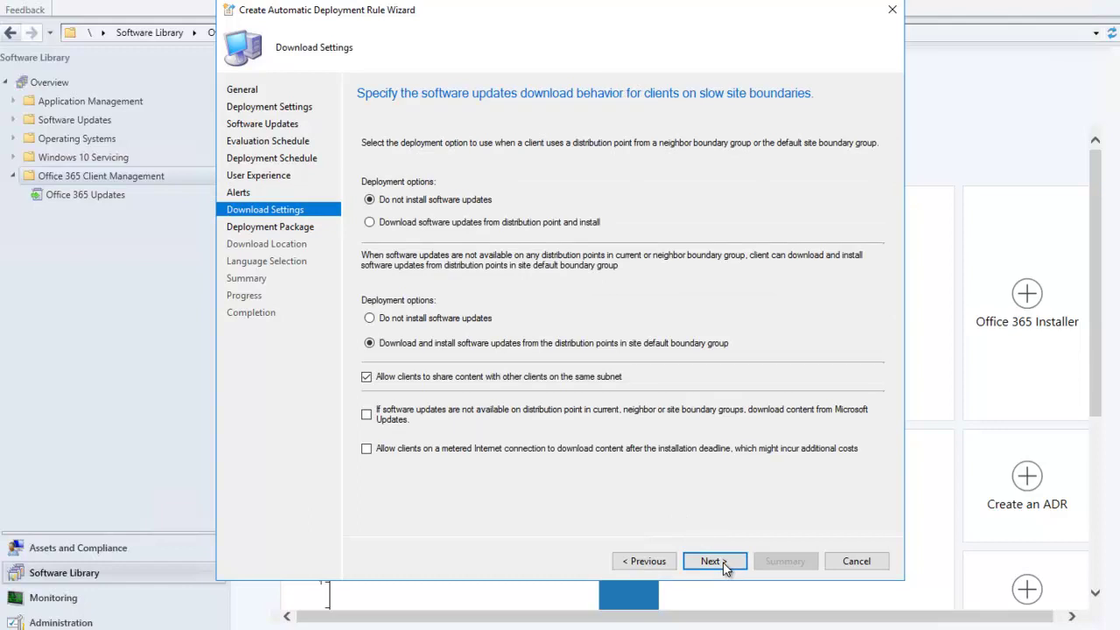
click(369, 222)
click(714, 565)
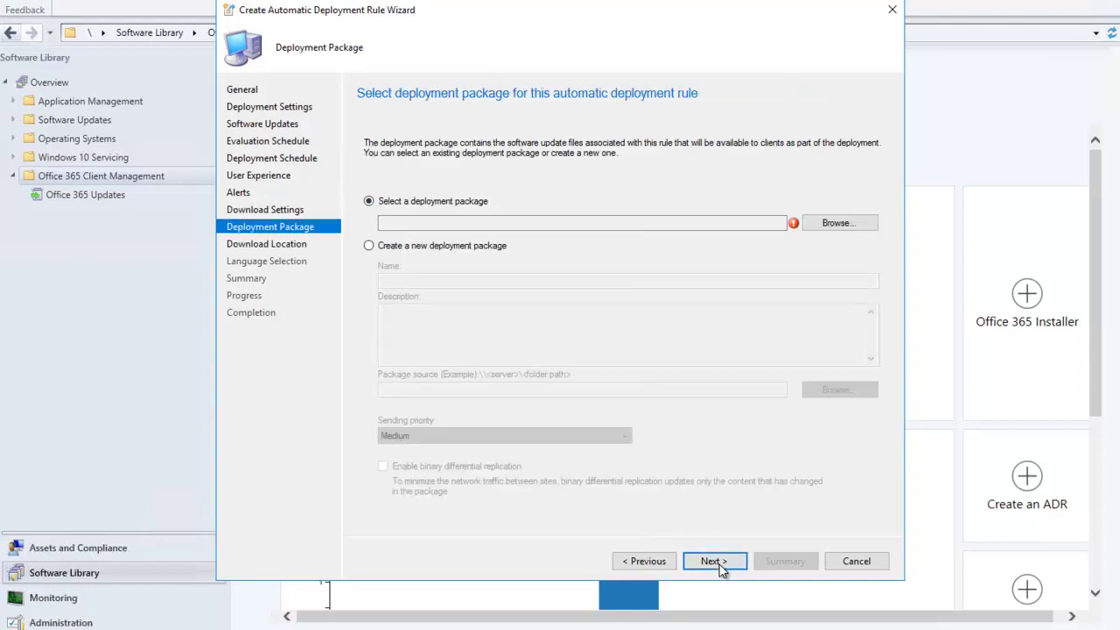
Step: Assign the existing deployment package "Office 365 Updates - Semi-annual Channel" to the rule
click(852, 223)
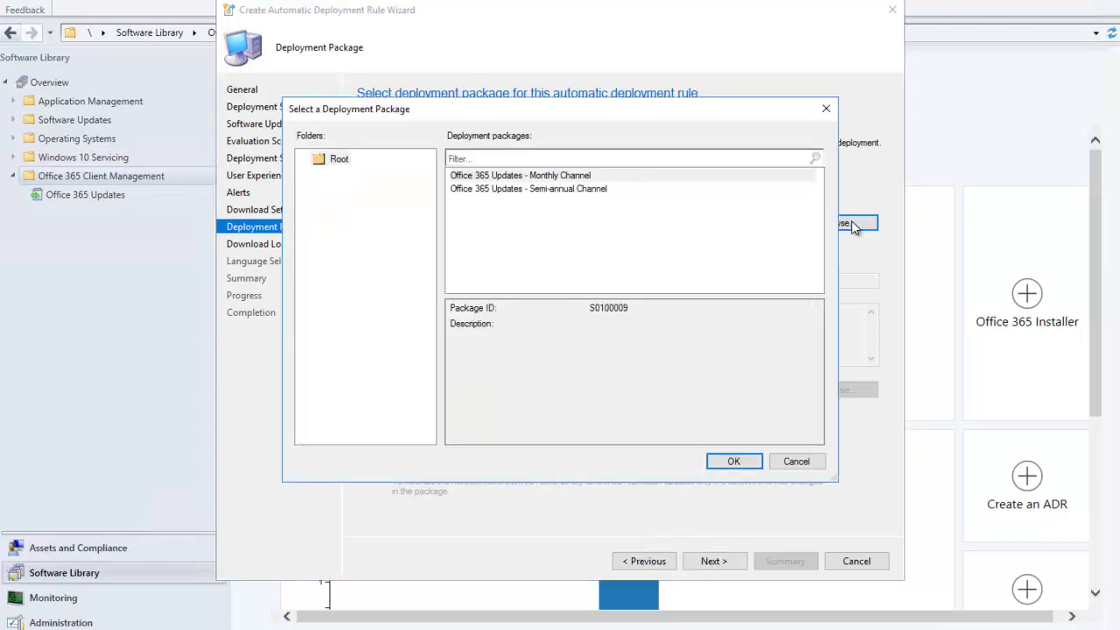
click(608, 189)
click(735, 462)
click(729, 561)
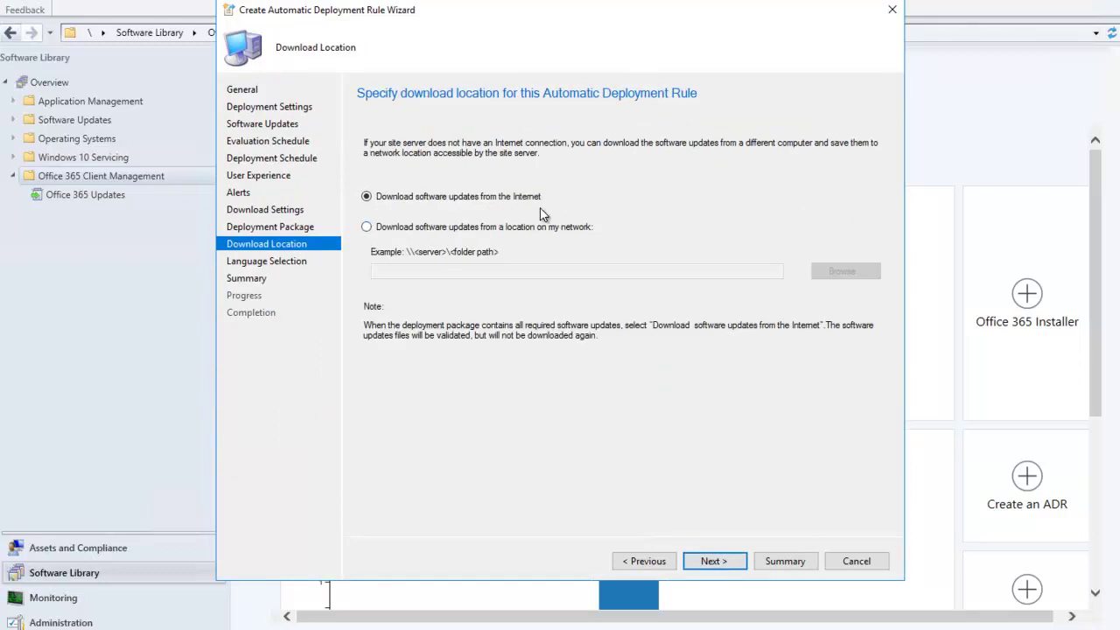
Step: Create the automatic deployment rule with updates downloaded from the Internet in English, and close the wizard
click(716, 560)
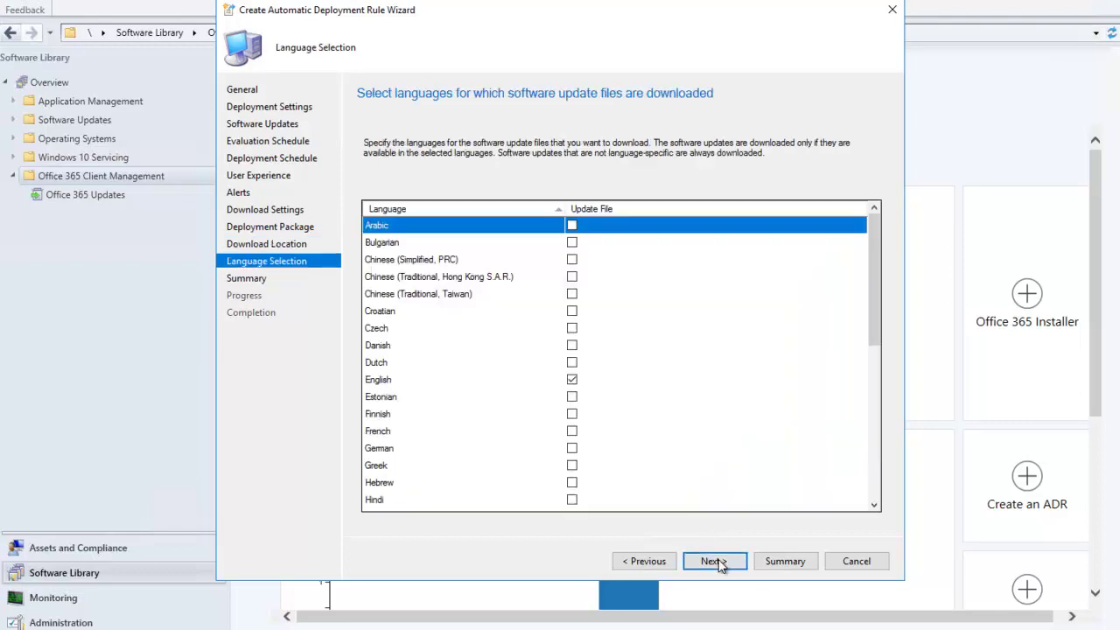
click(724, 559)
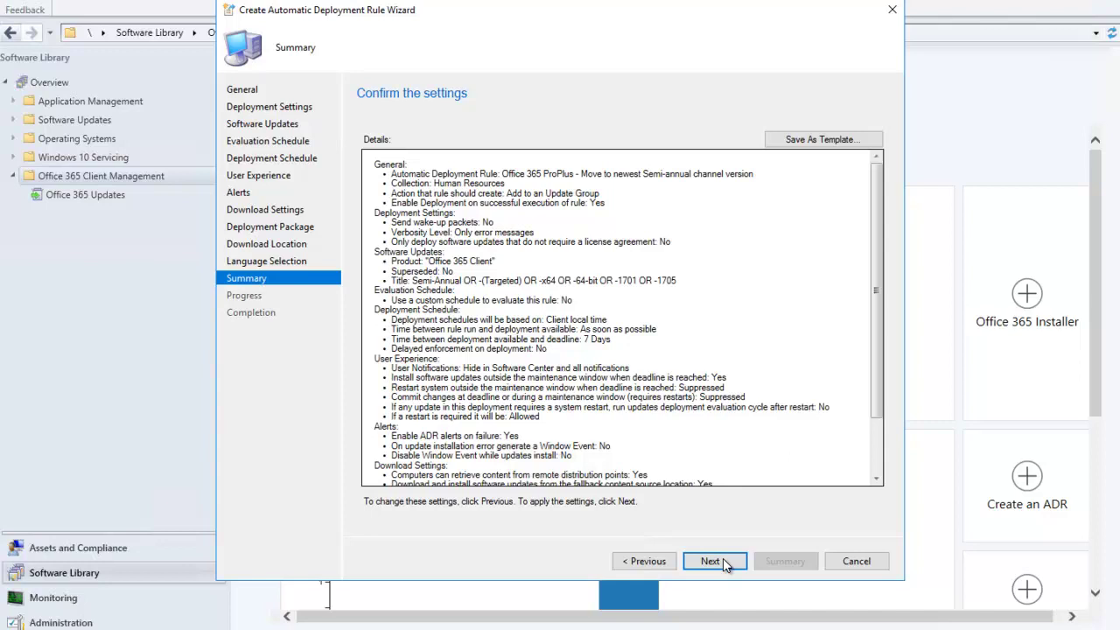
click(723, 560)
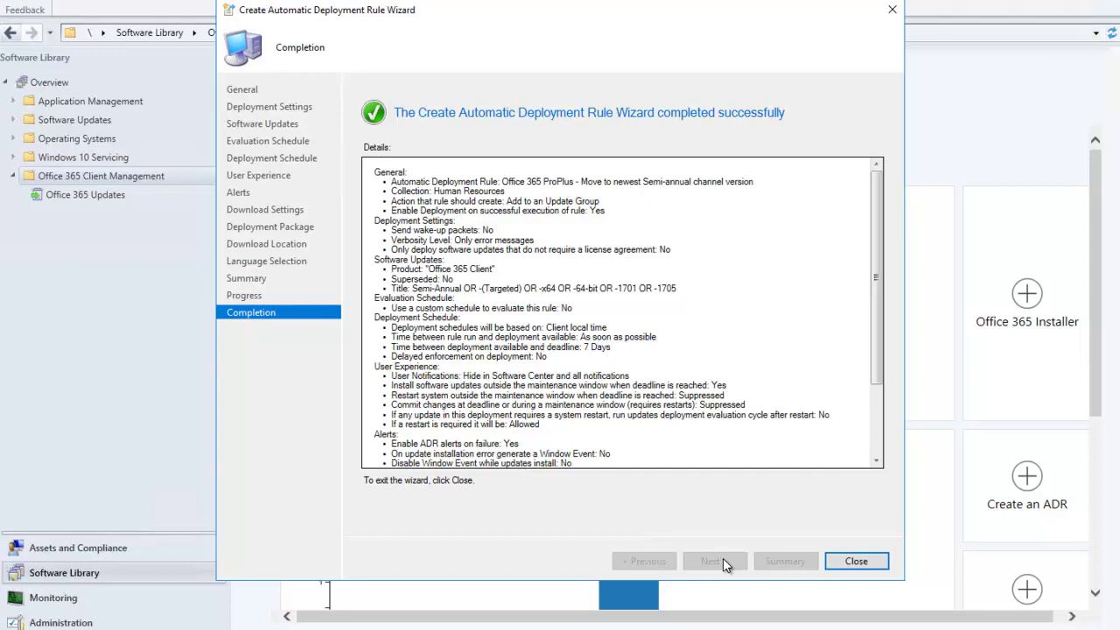
click(857, 561)
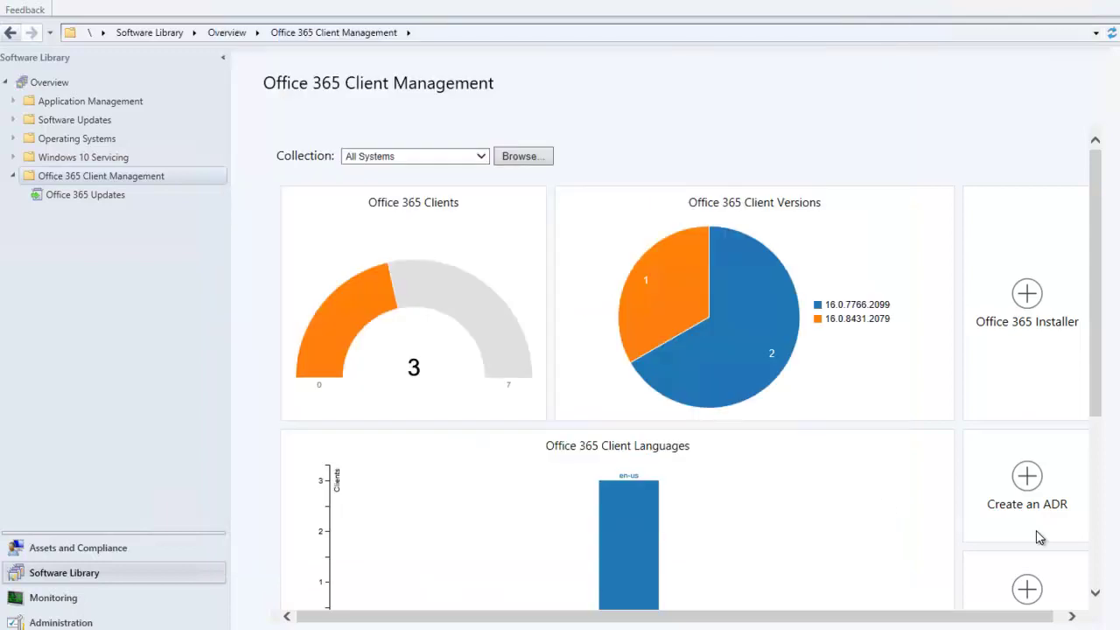